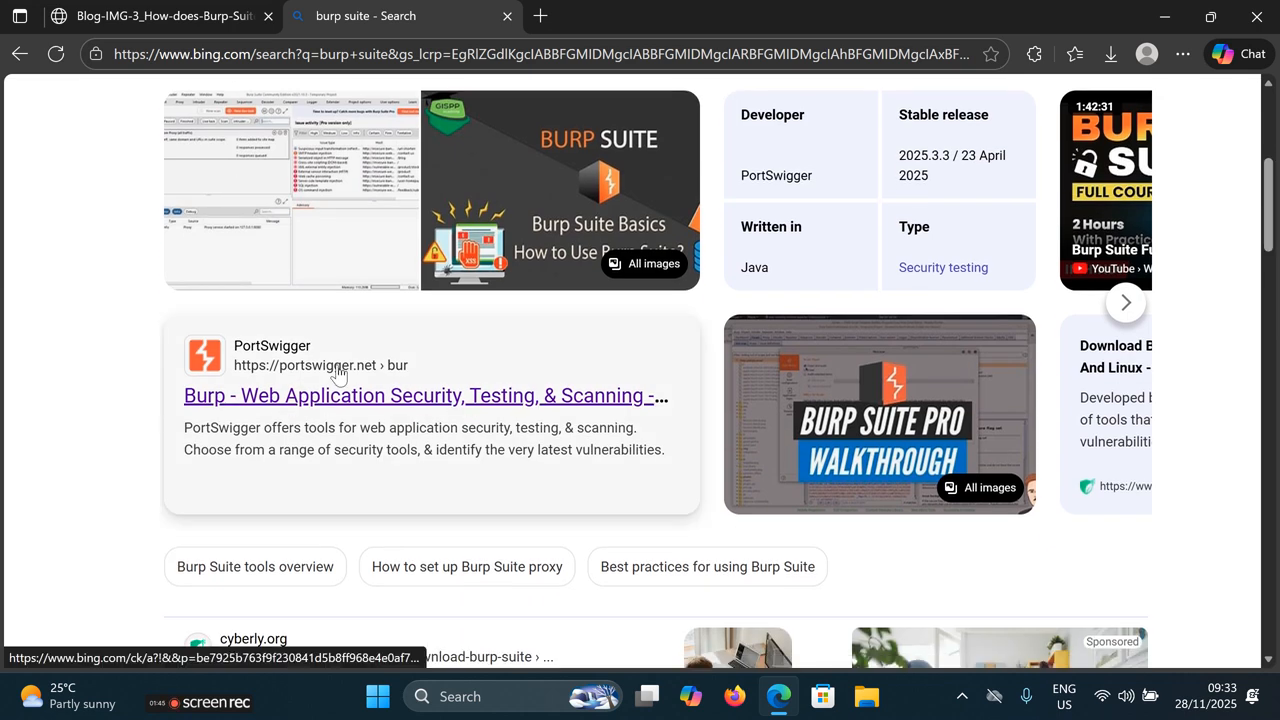
Step: Open the PortSwigger site from the search results and go through the account page to the latest Burp Suite releases
click(436, 400)
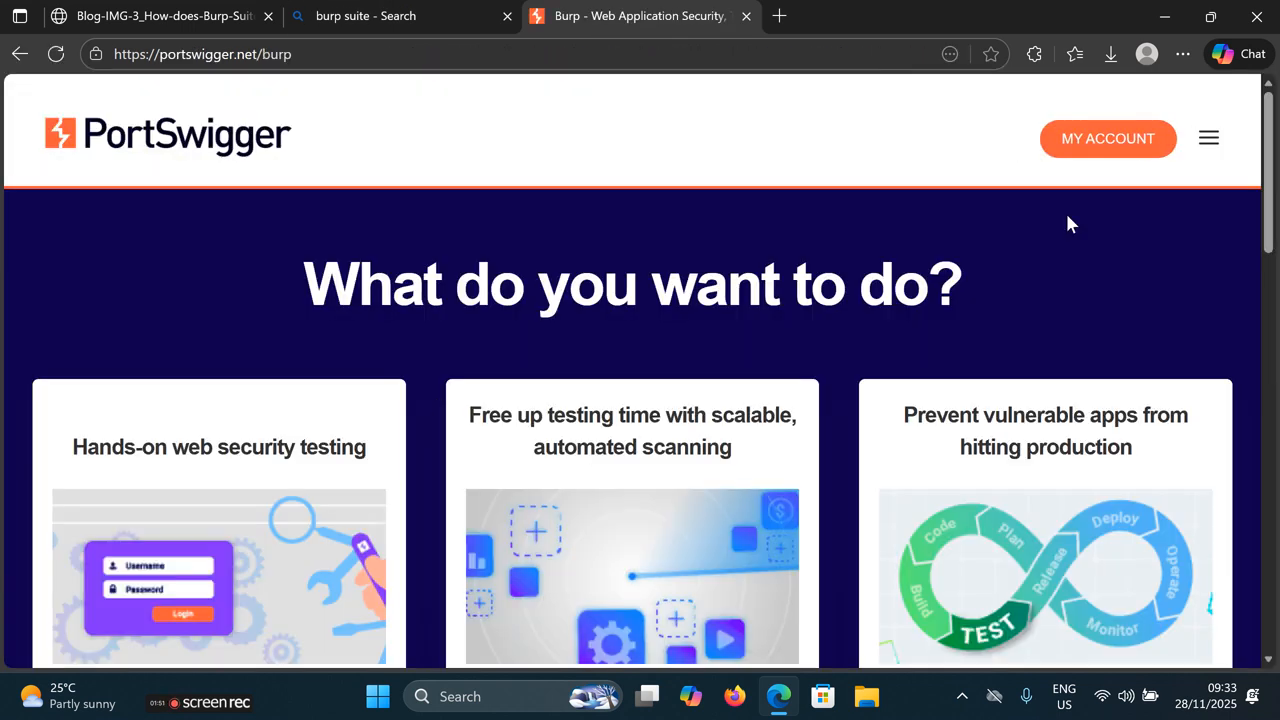
click(1137, 152)
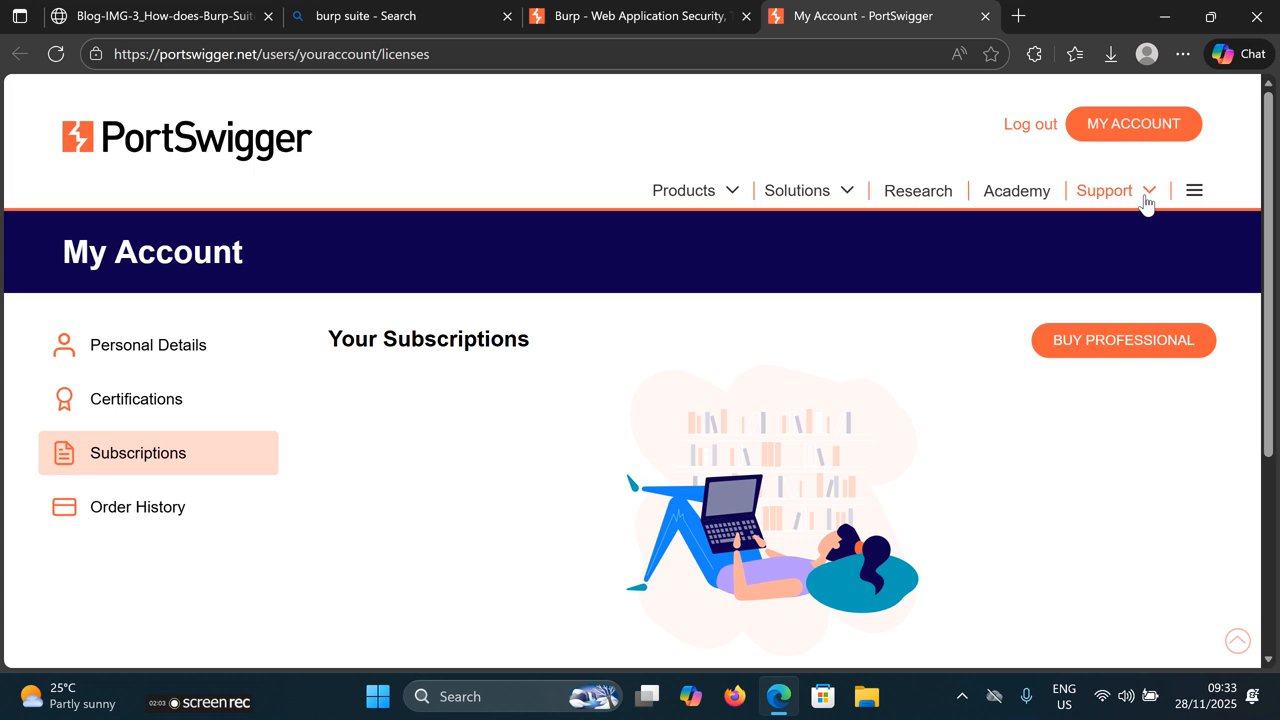
scroll(1271, 234, down, 3)
scroll(1260, 200, up, 3)
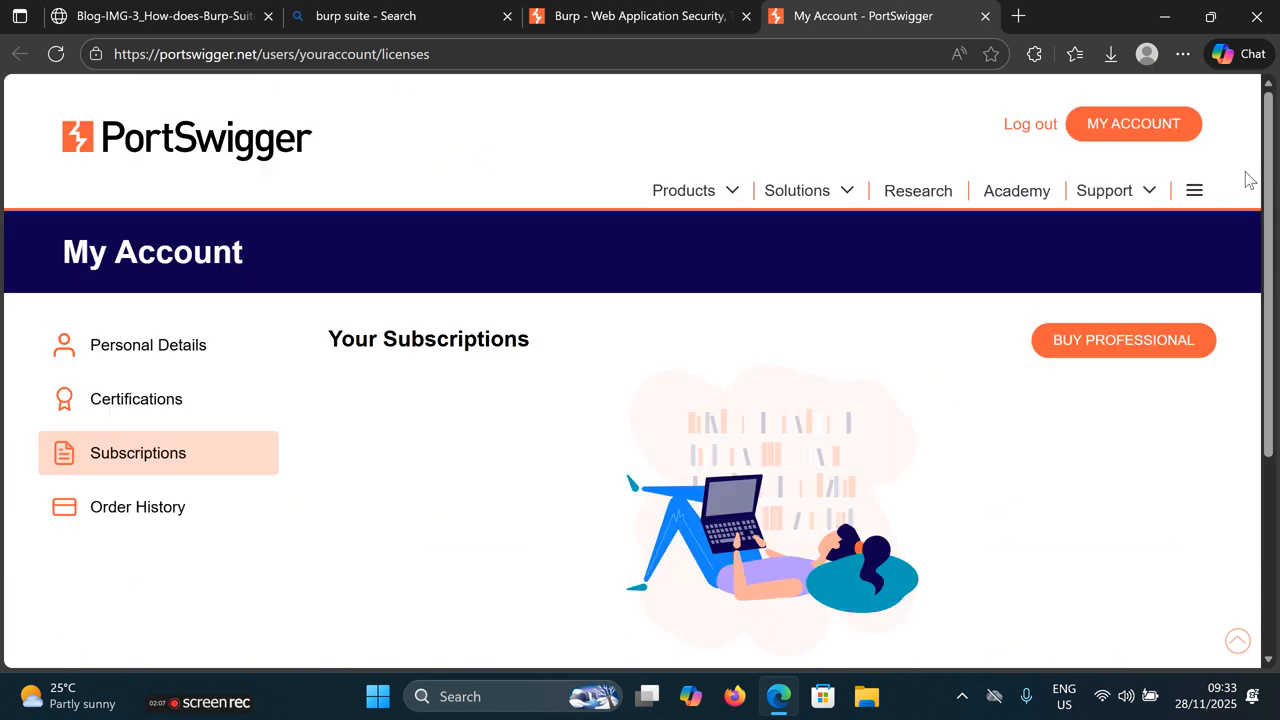
click(1137, 197)
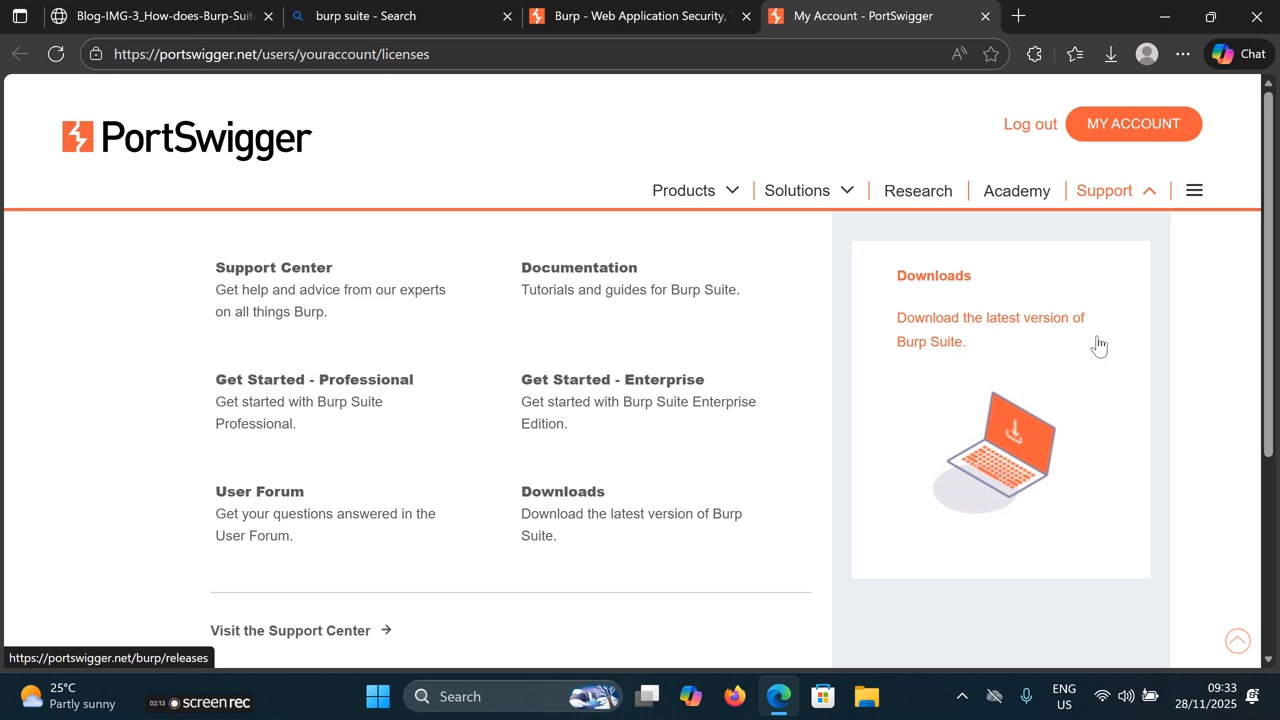
click(927, 342)
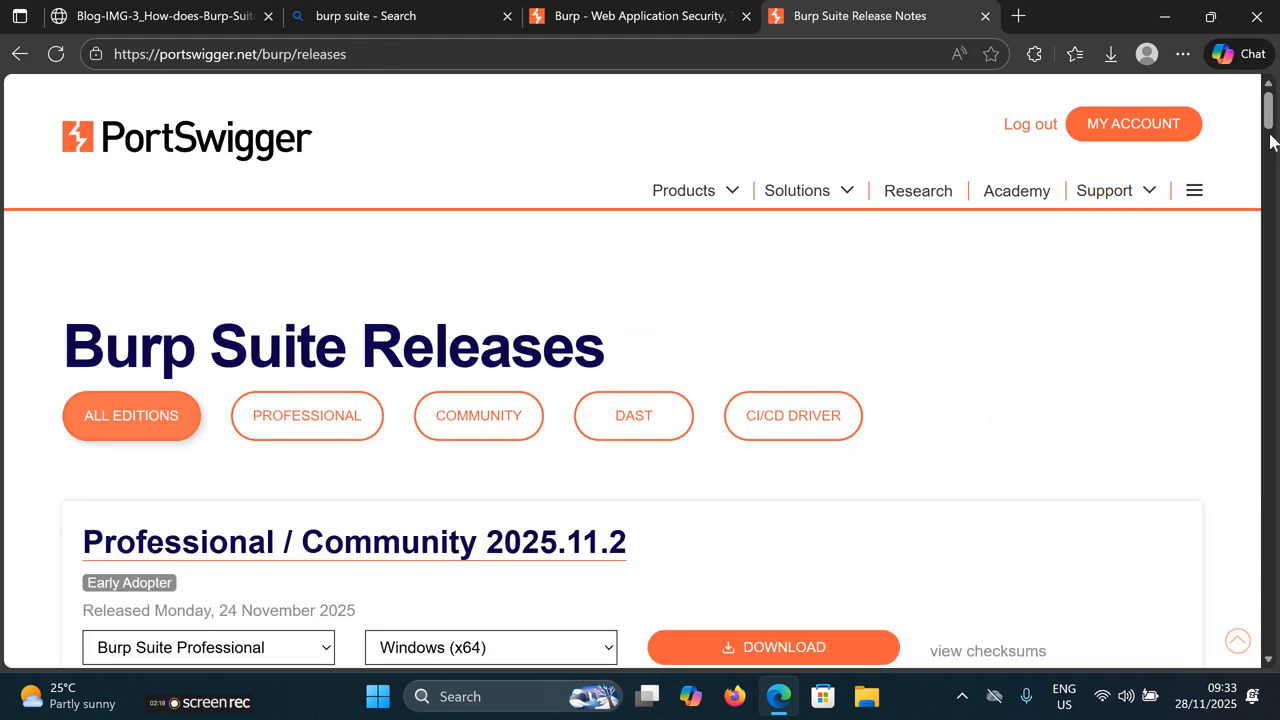
Step: Start downloading Burp Suite Community Edition 2025.11.2 for Windows (x64) and pause the download
click(1269, 135)
drag(1270, 135, 1268, 109)
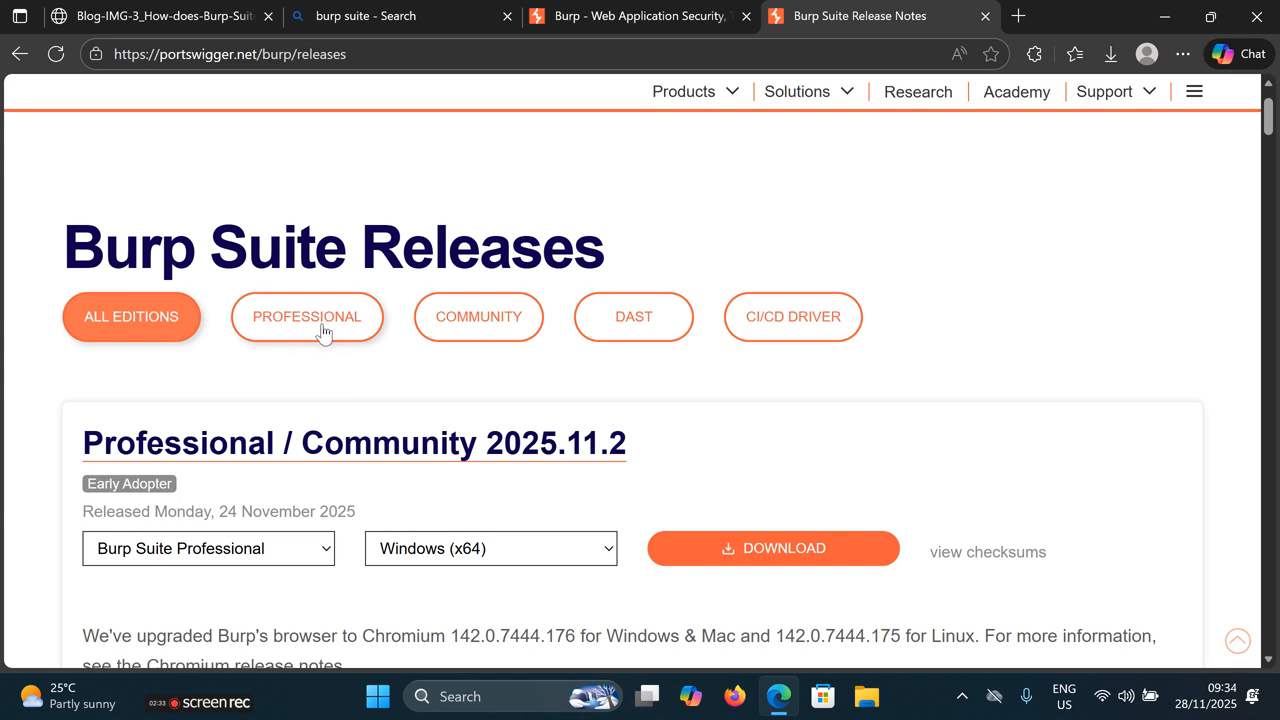
click(511, 334)
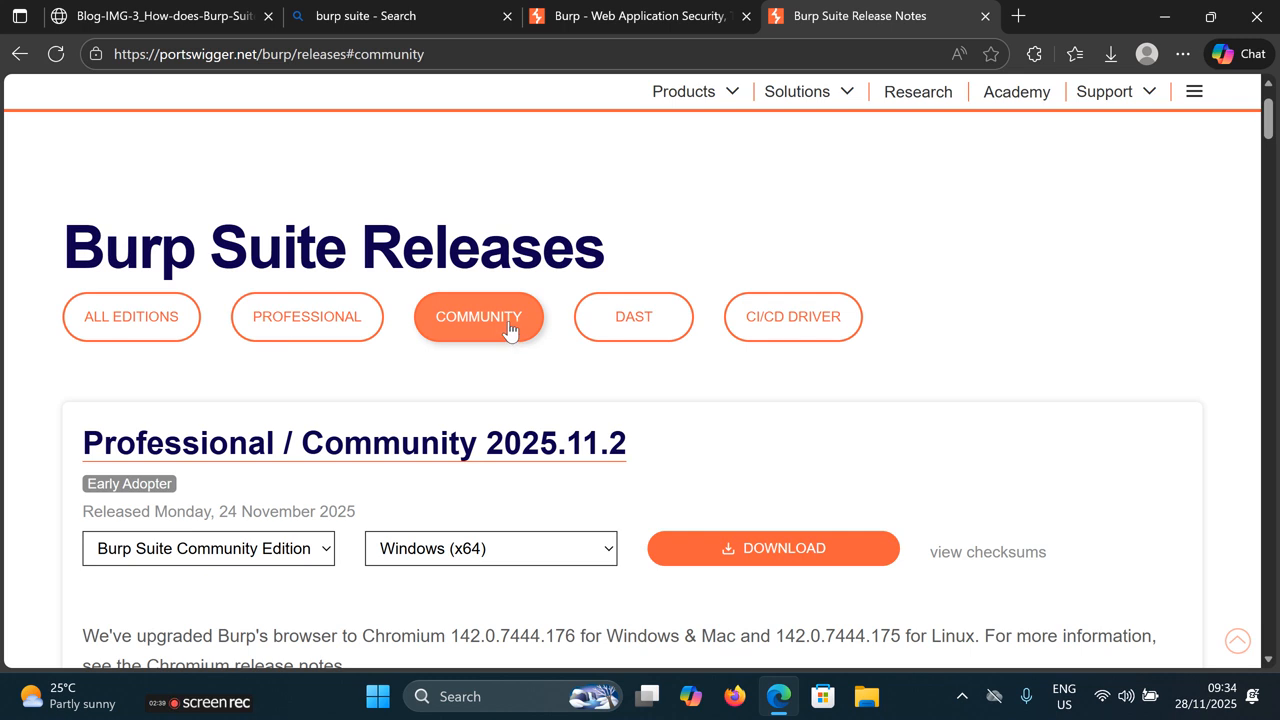
double_click(508, 330)
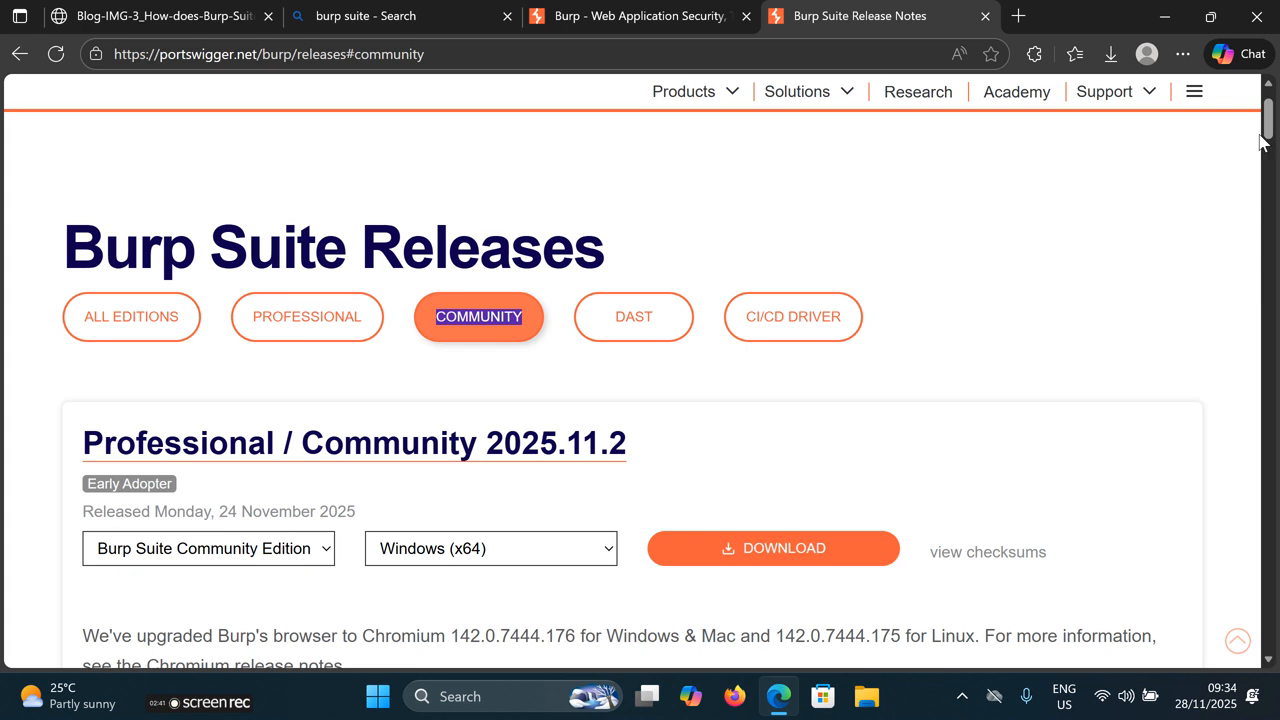
scroll(1257, 145, down, 2)
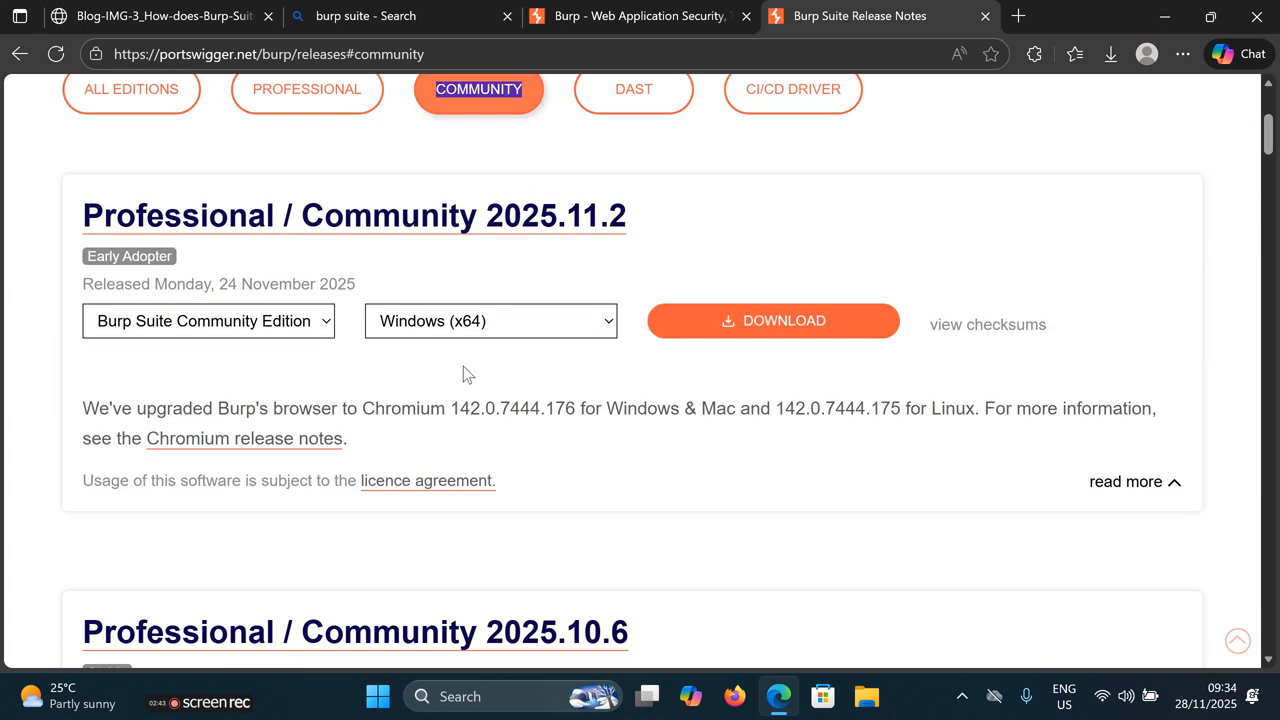
click(786, 331)
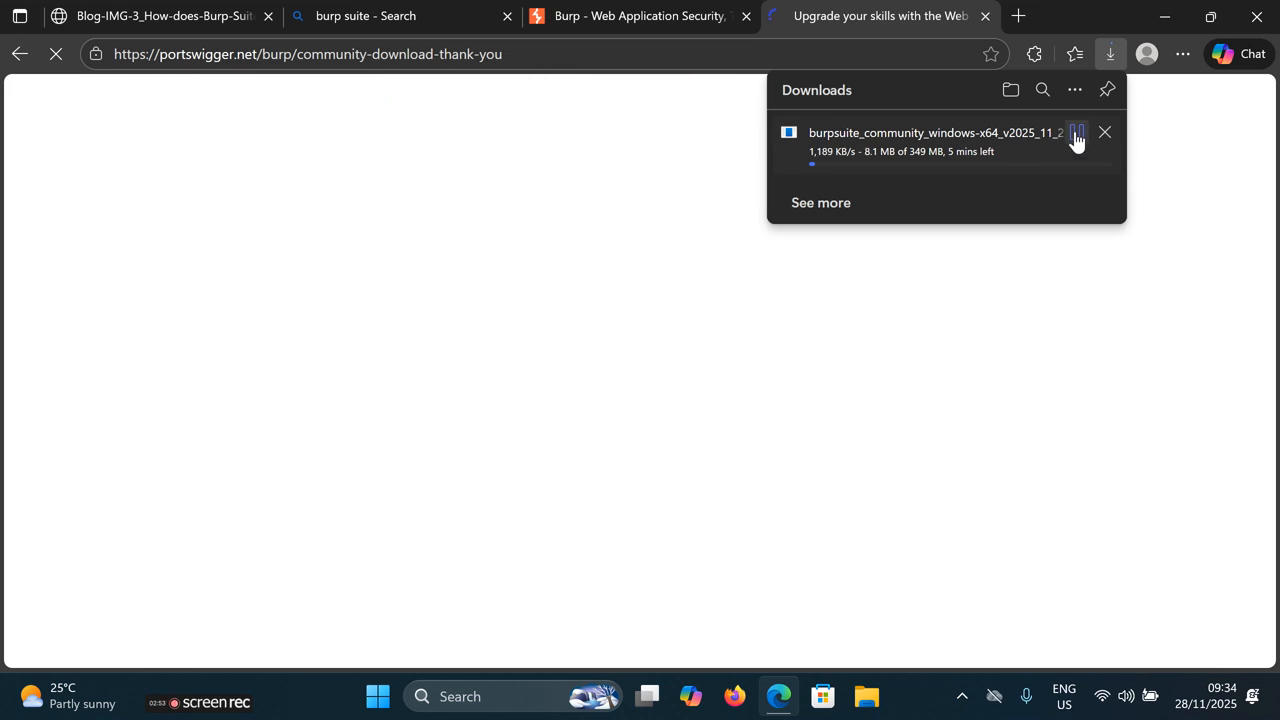
click(1076, 134)
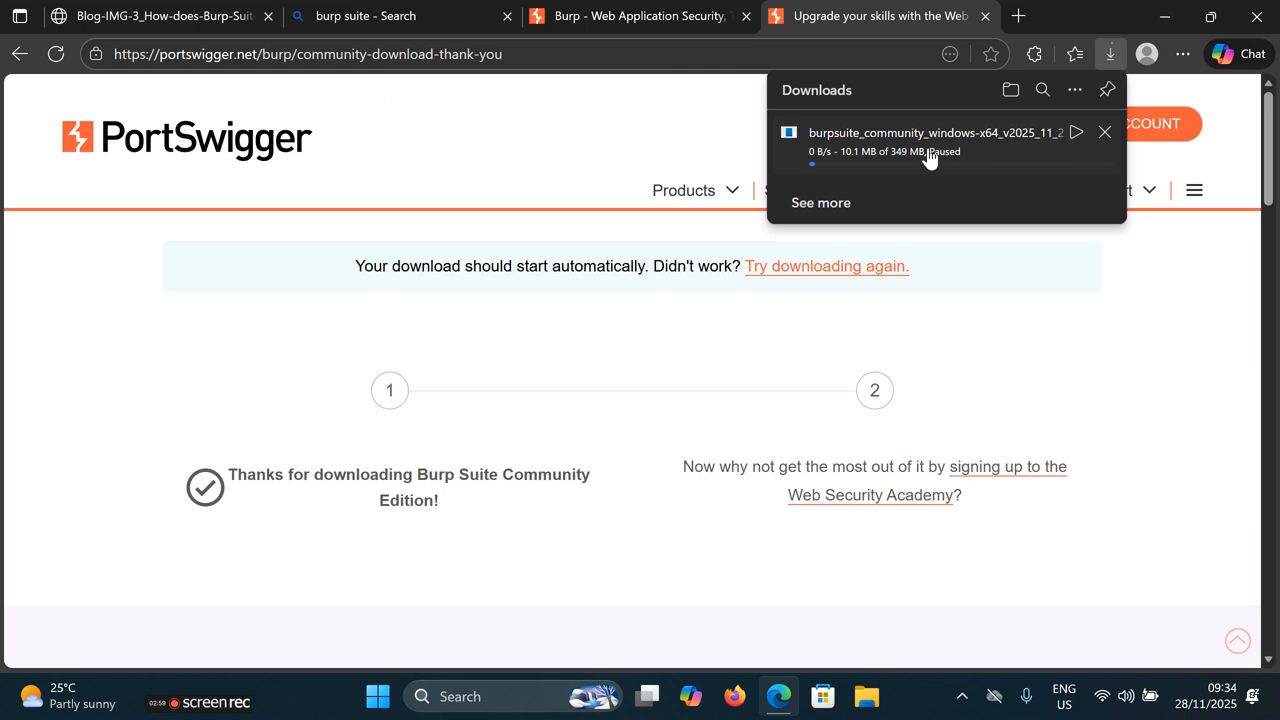
Step: Switch to the desktop, launch Burp Suite Community Edition, and start a temporary project in memory with Burp defaults
click(1169, 20)
click(1169, 20)
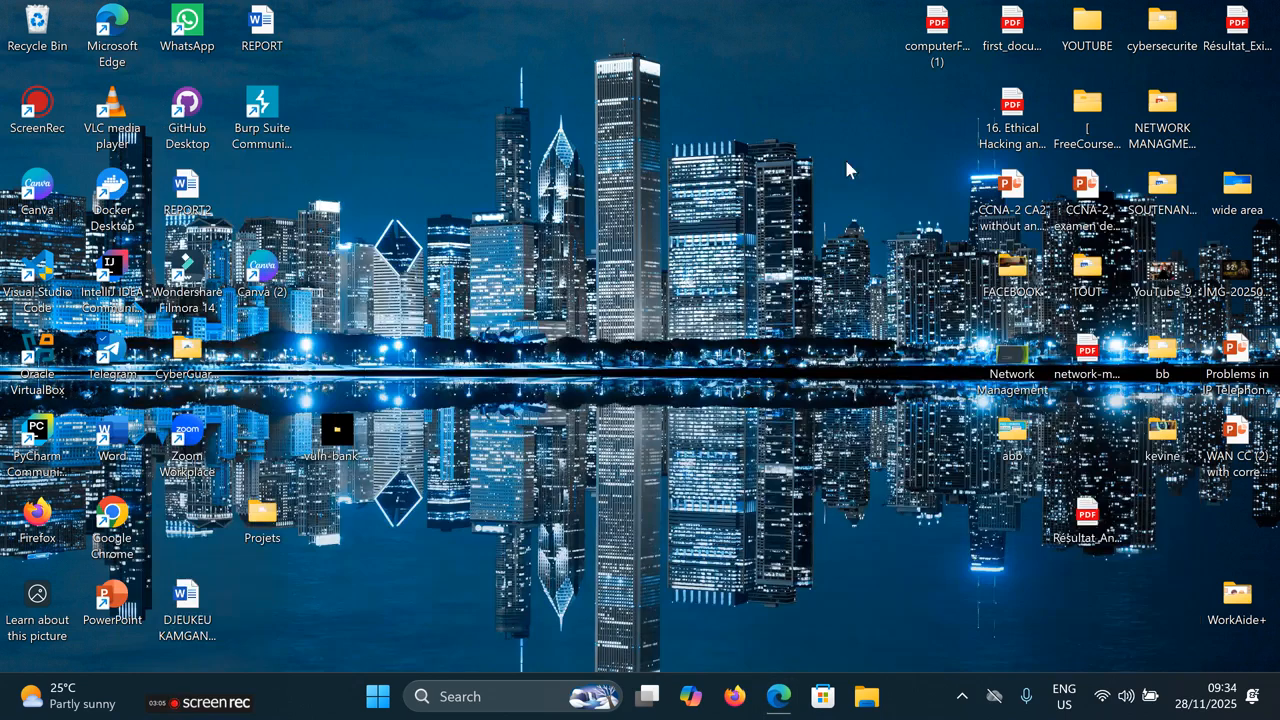
click(270, 110)
double_click(270, 110)
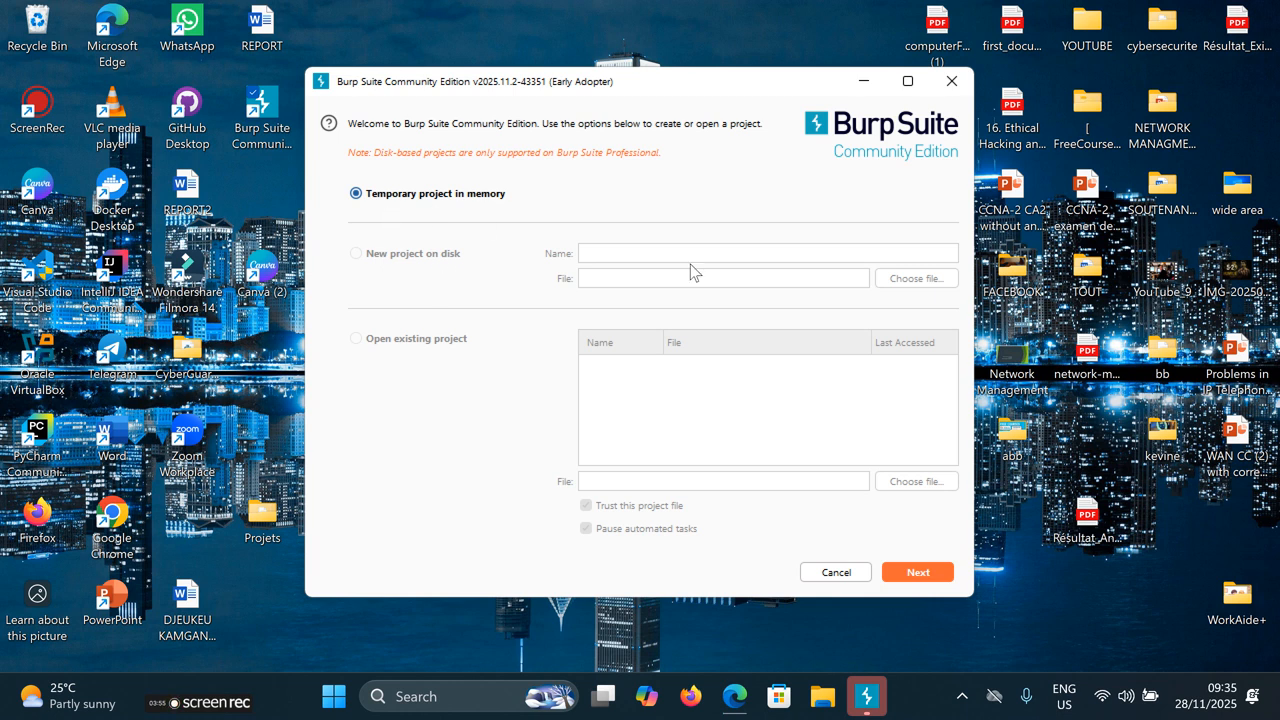
click(927, 572)
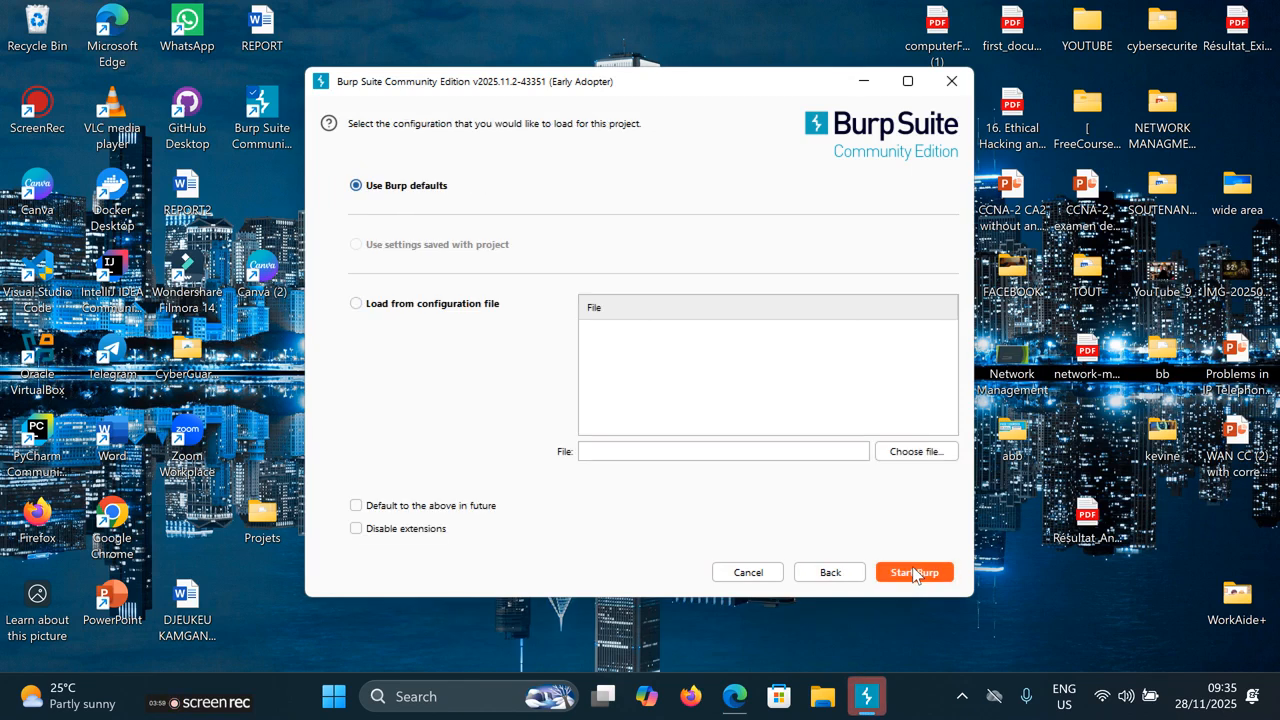
click(914, 572)
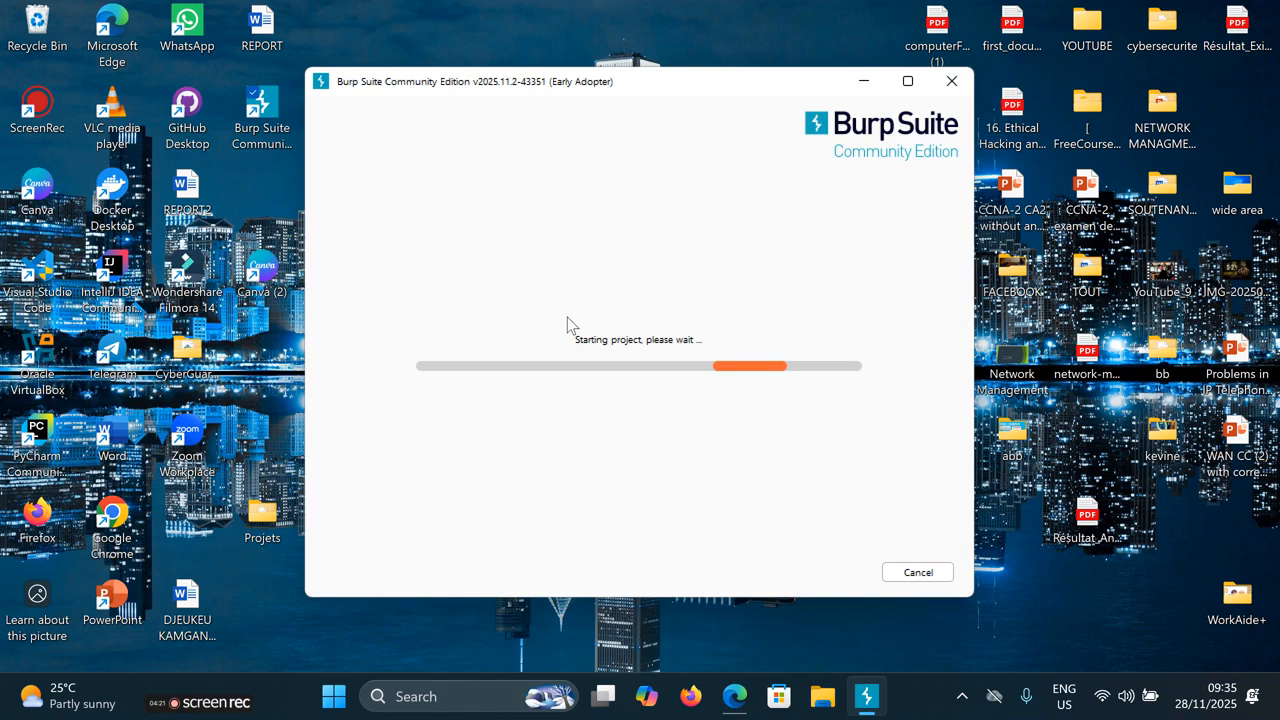
drag(735, 89, 291, 122)
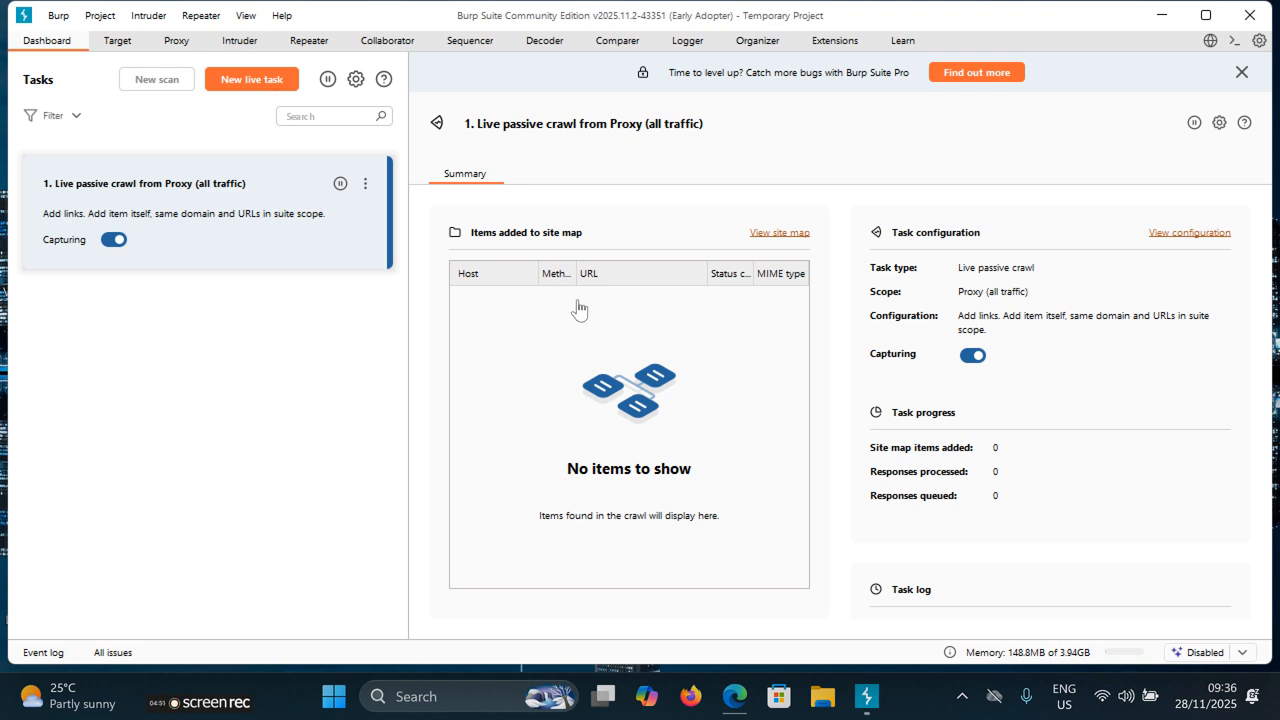
Step: Open Burp's built-in browser for Proxy interception and shorten and move its window so the Intercept controls stay uncovered
click(178, 43)
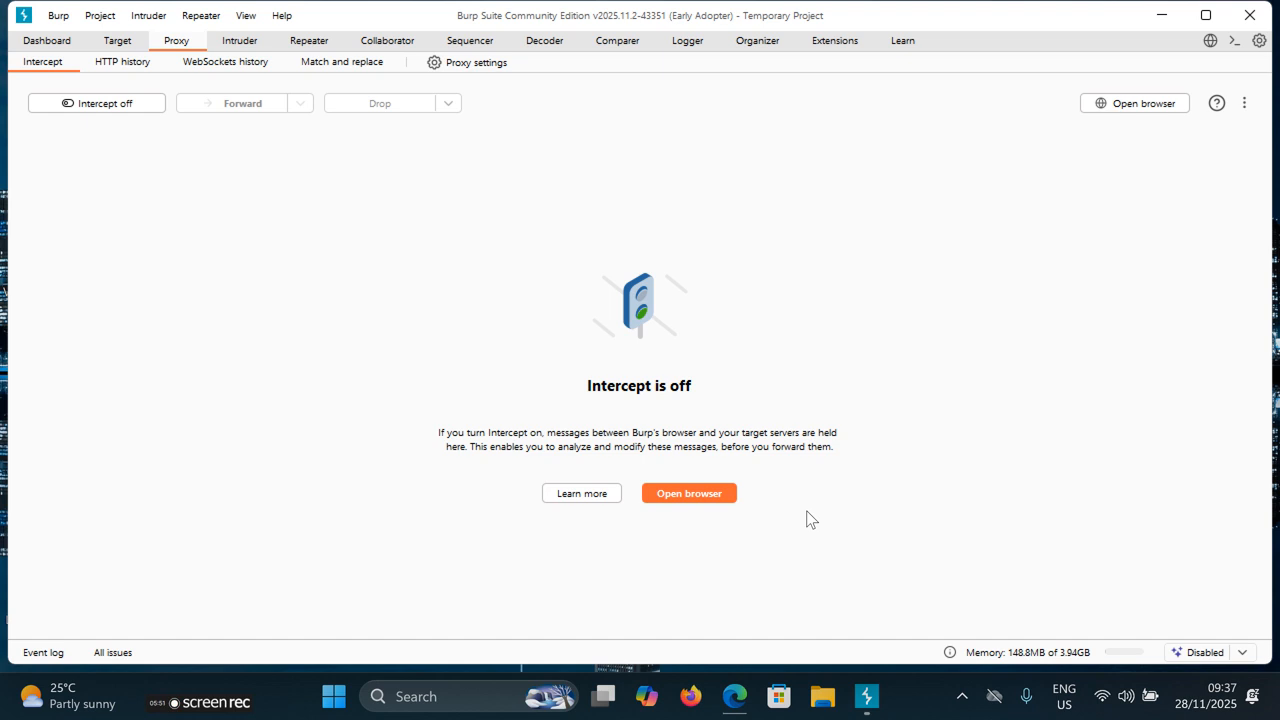
click(720, 504)
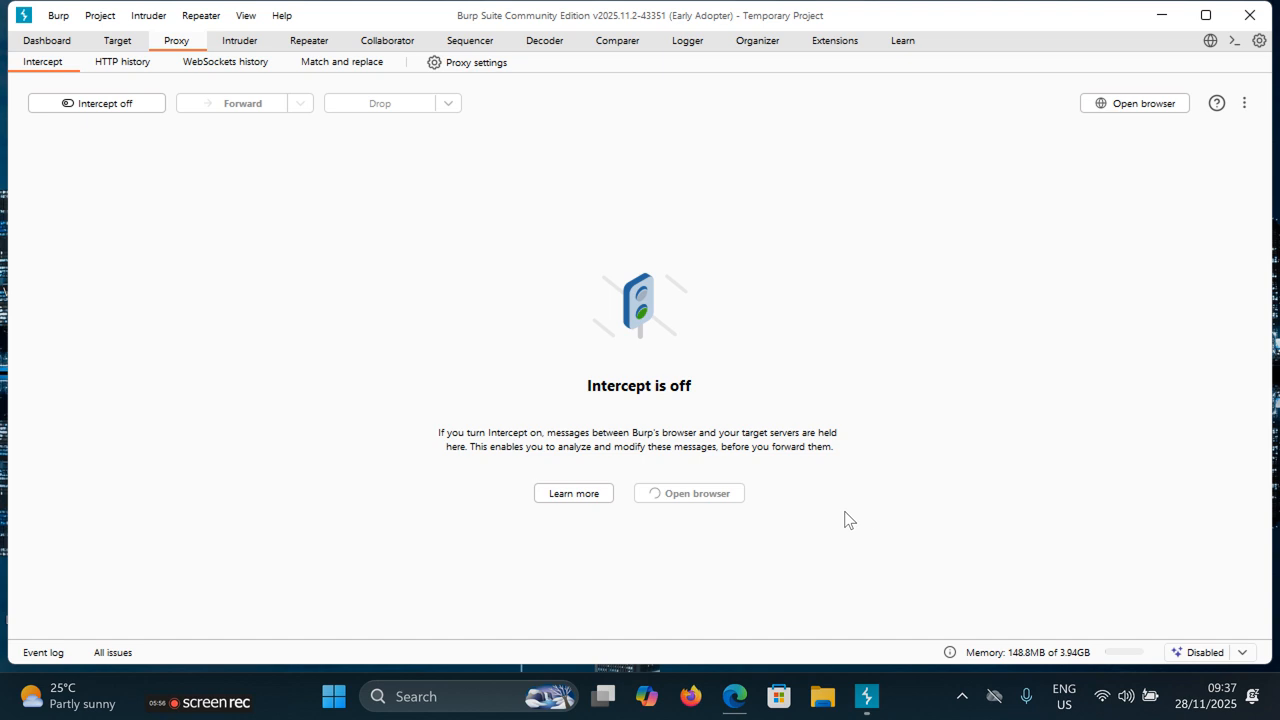
click(52, 67)
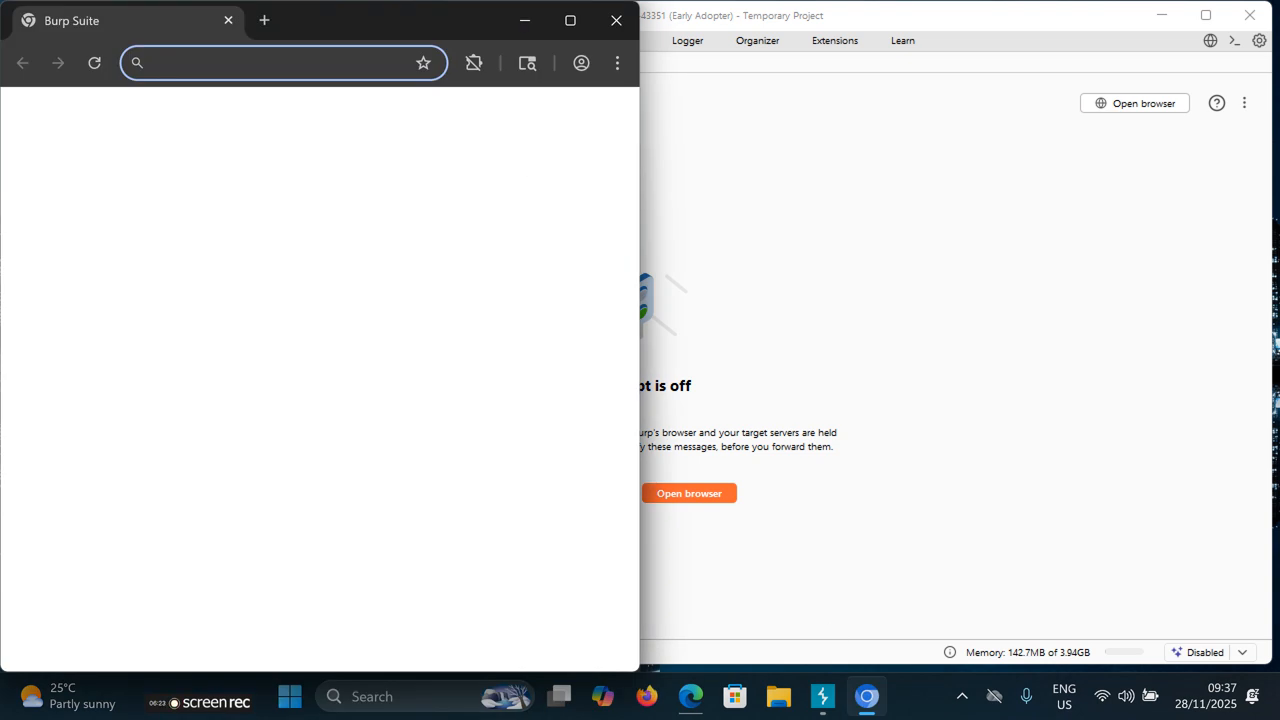
drag(406, 23, 1057, 58)
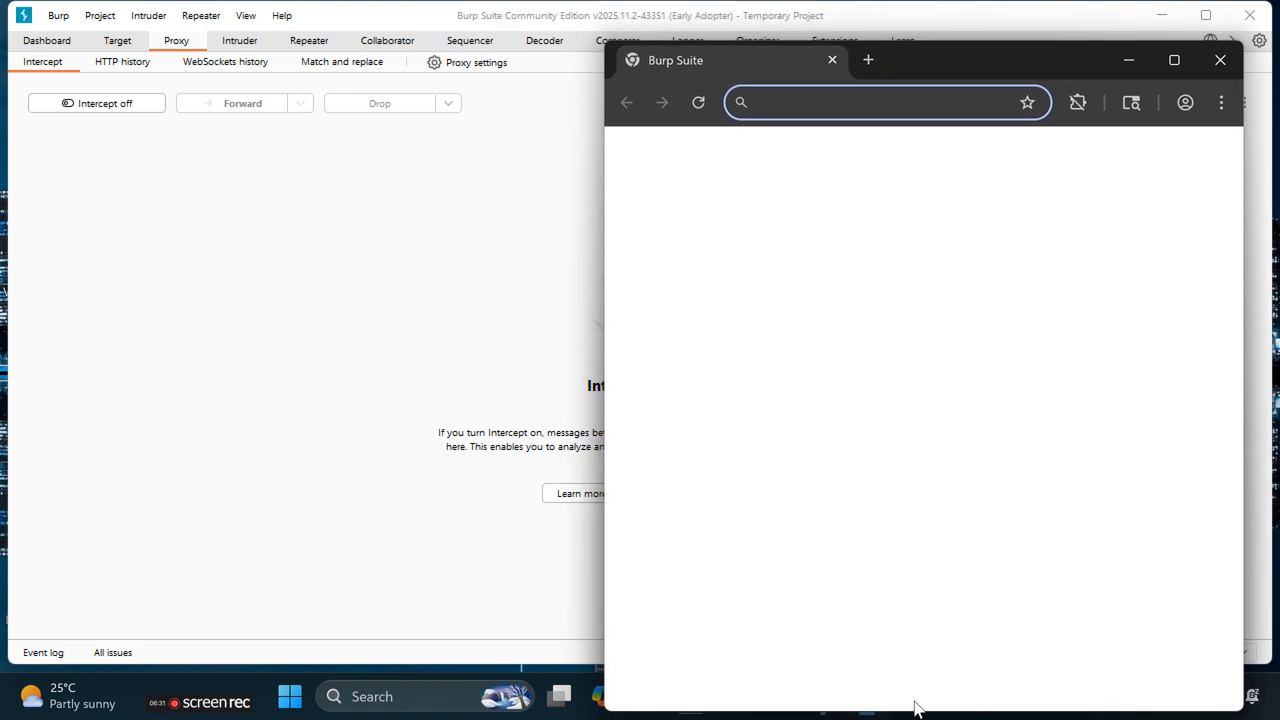
drag(908, 706, 878, 492)
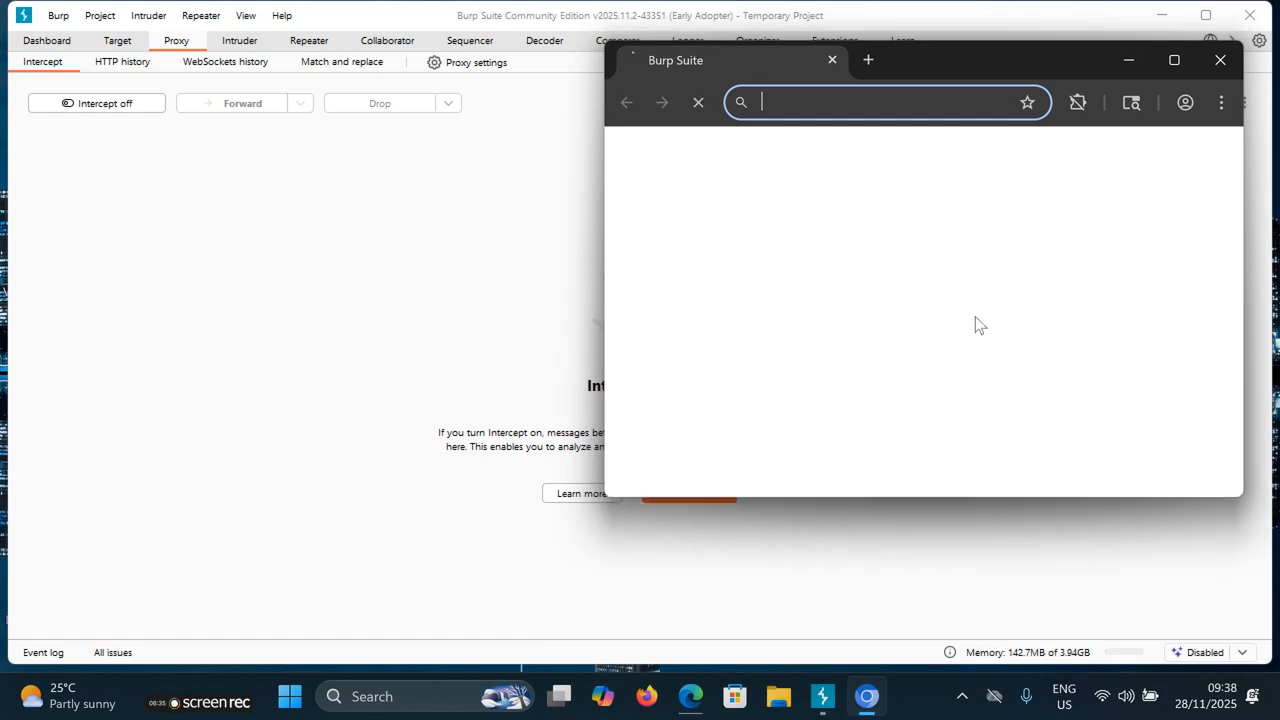
drag(1000, 72, 1073, 228)
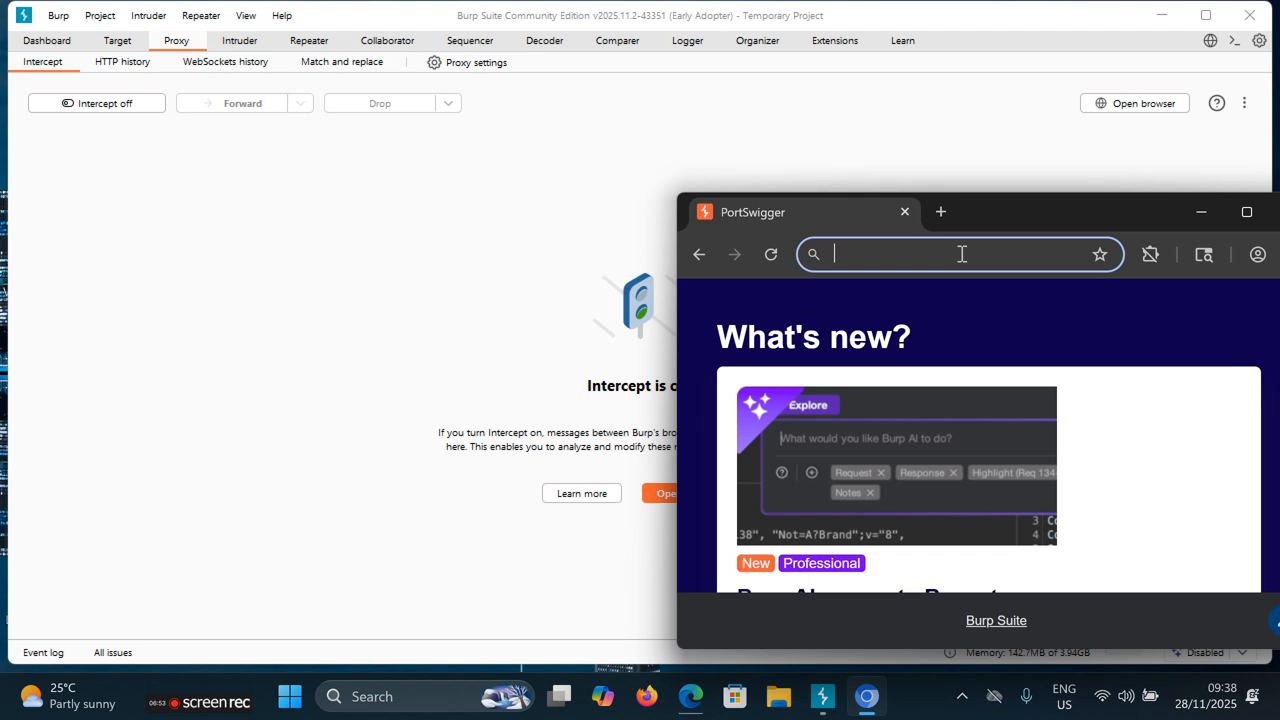
Step: Load the World Wide Web project page at info.cern.ch/hypertext/WWW/TheProject.html in Burp's browser
text(info)
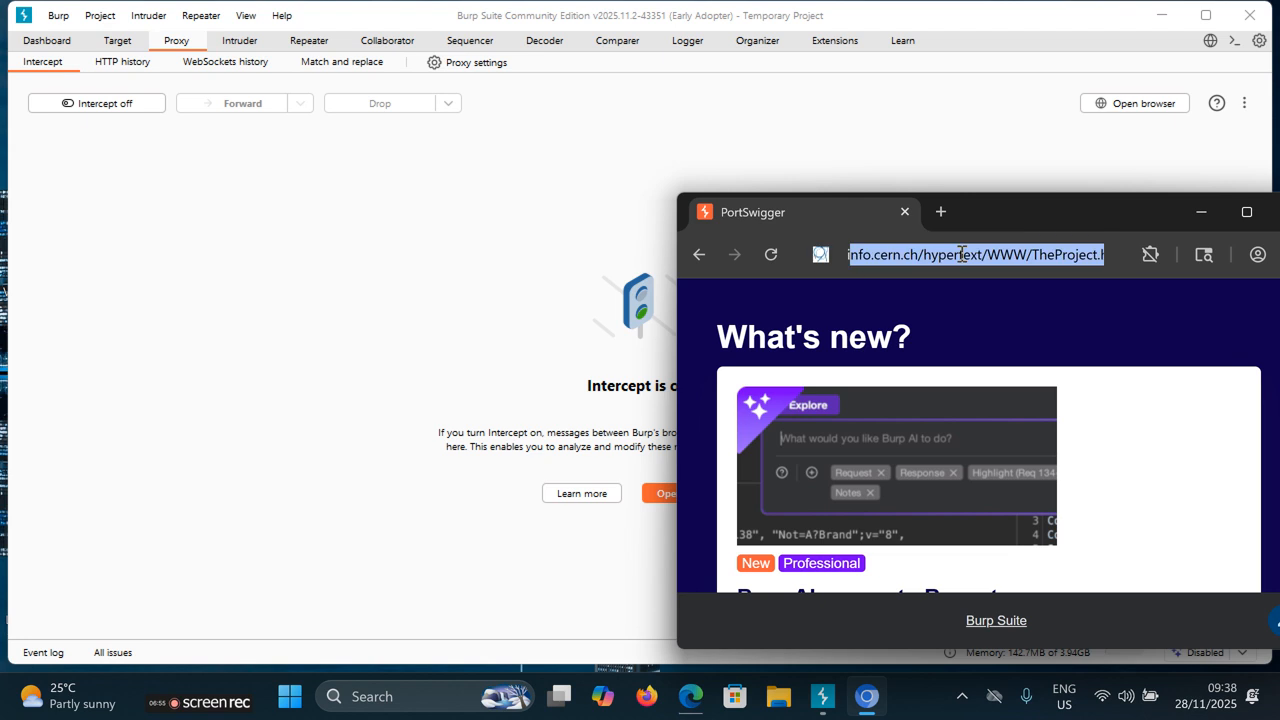
text(.cern)
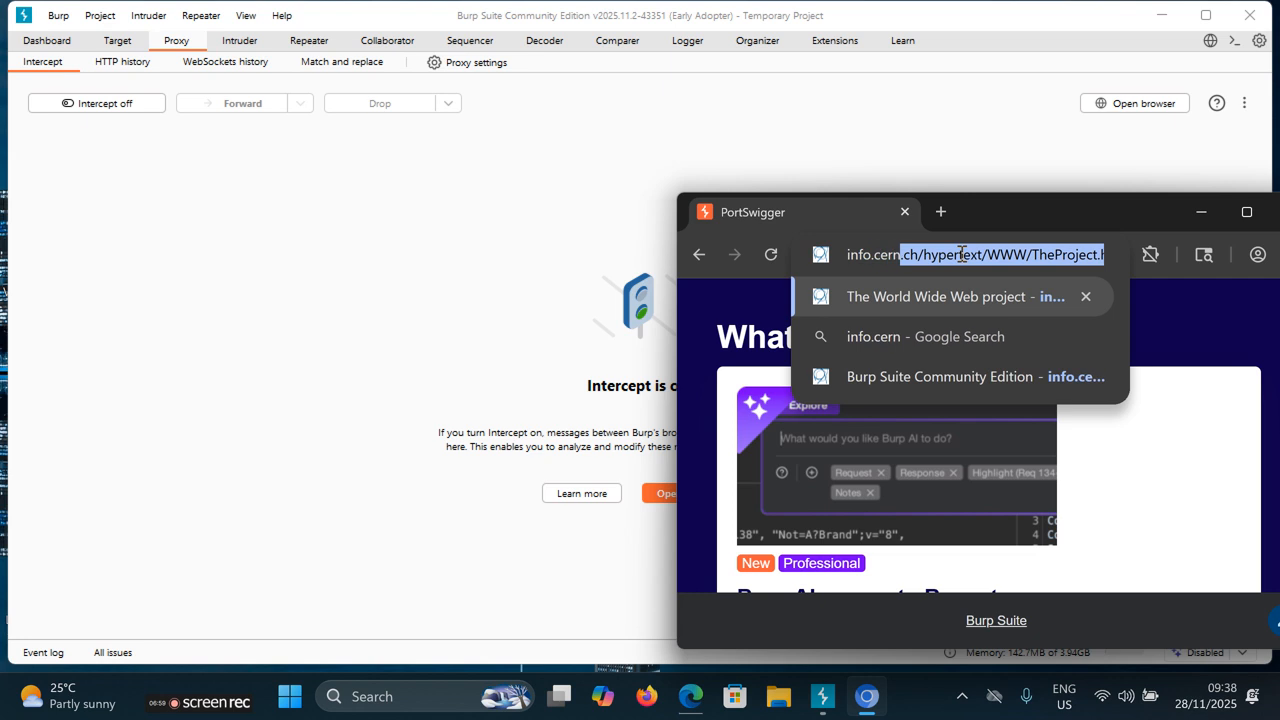
text(.c)
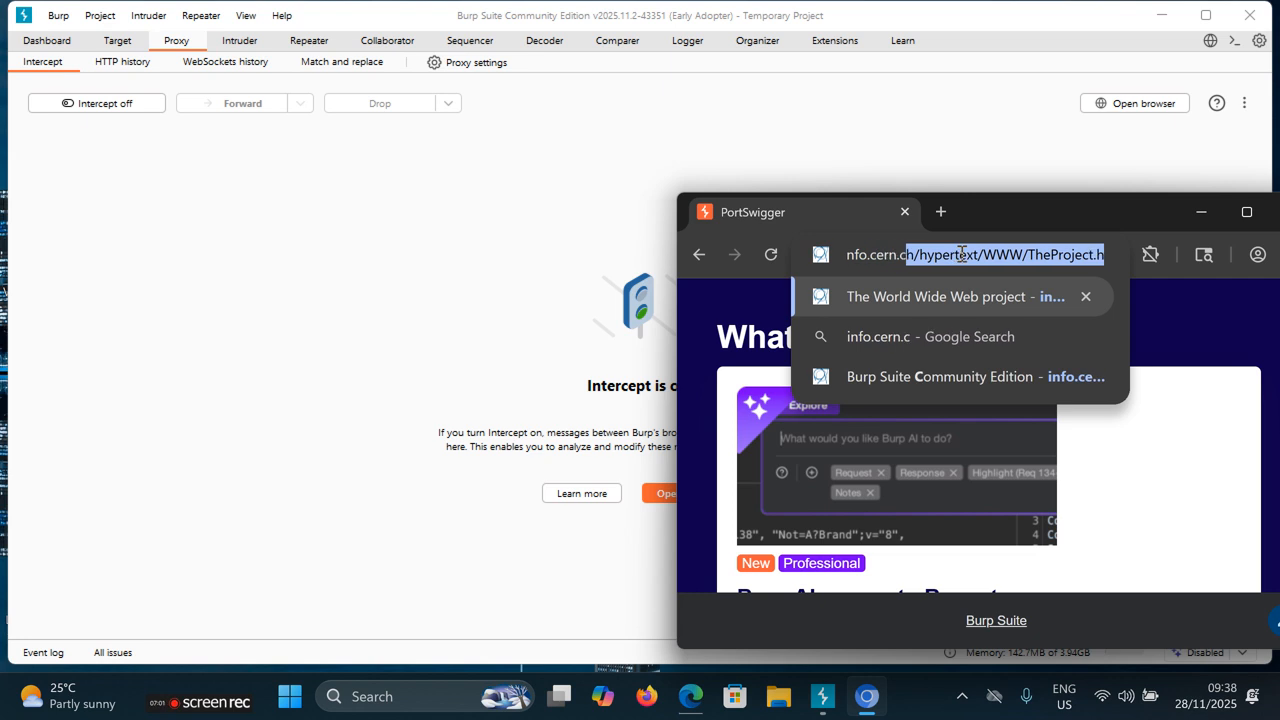
text(h)
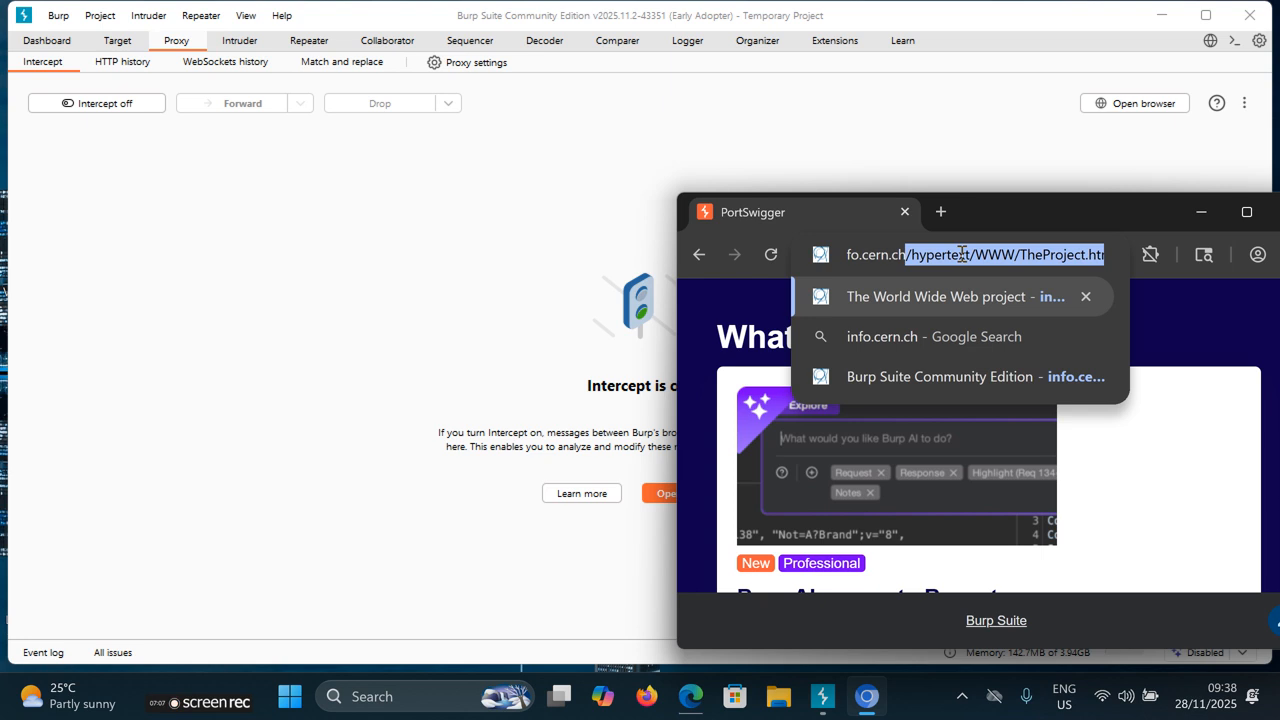
key(Return)
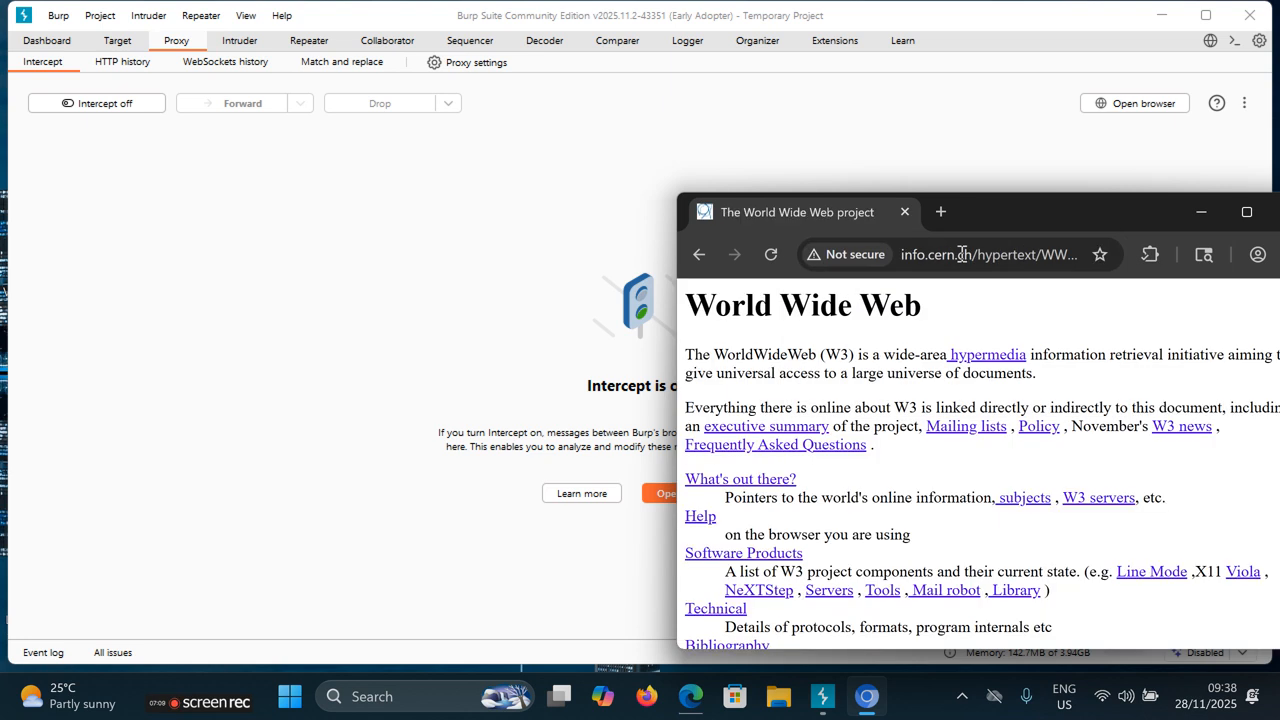
Step: Tile Burp's browser and the Burp Suite window side by side, each filling half of the desktop
drag(1076, 215, 1073, 198)
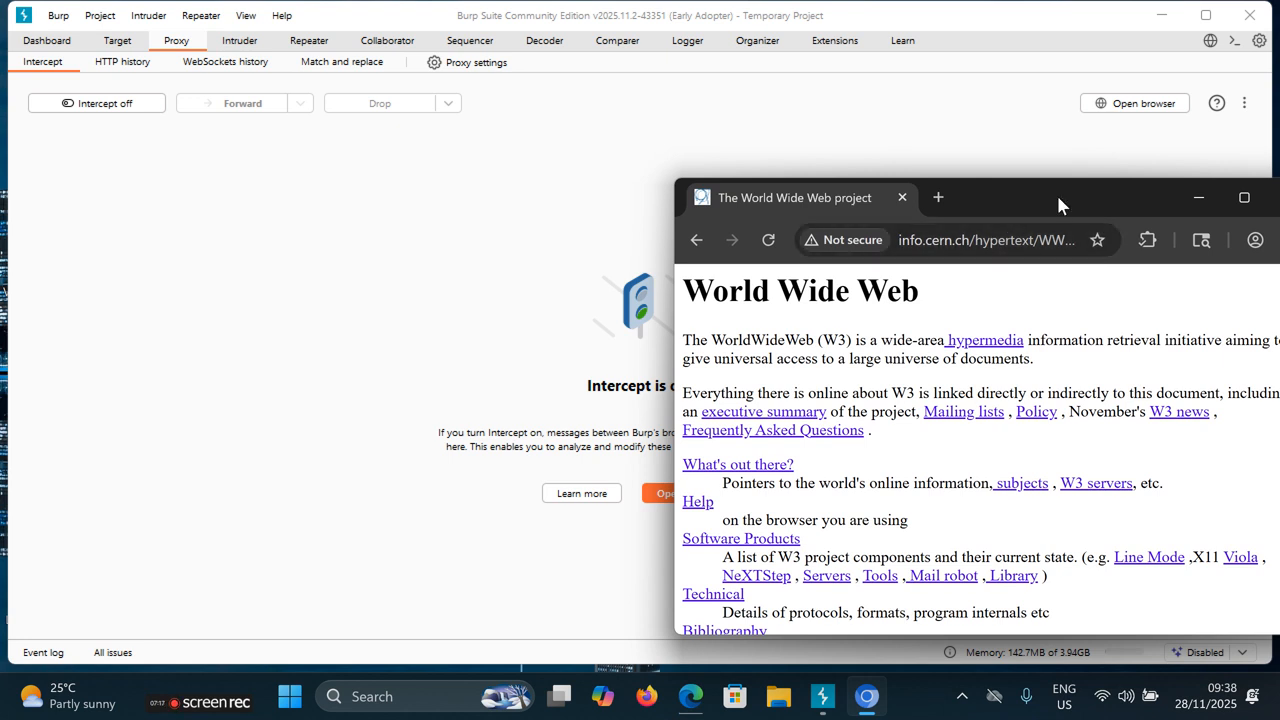
drag(1052, 195, 1050, 176)
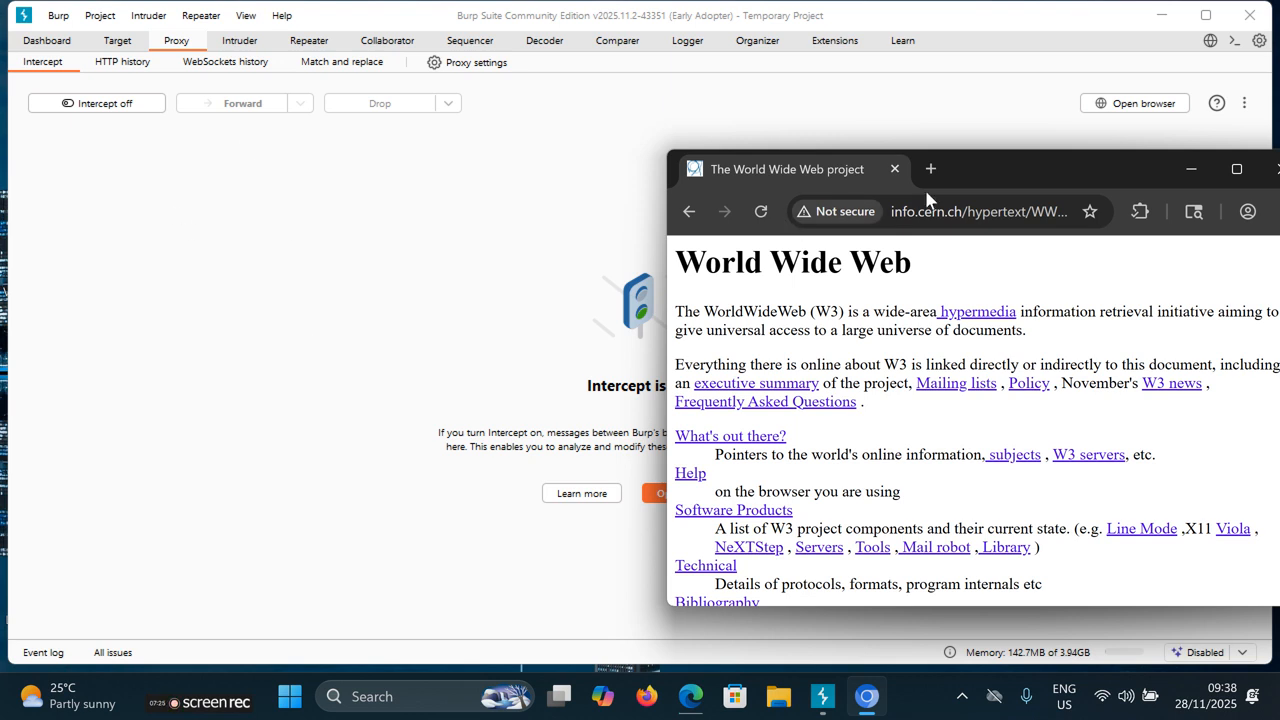
mouse_move(1217, 168)
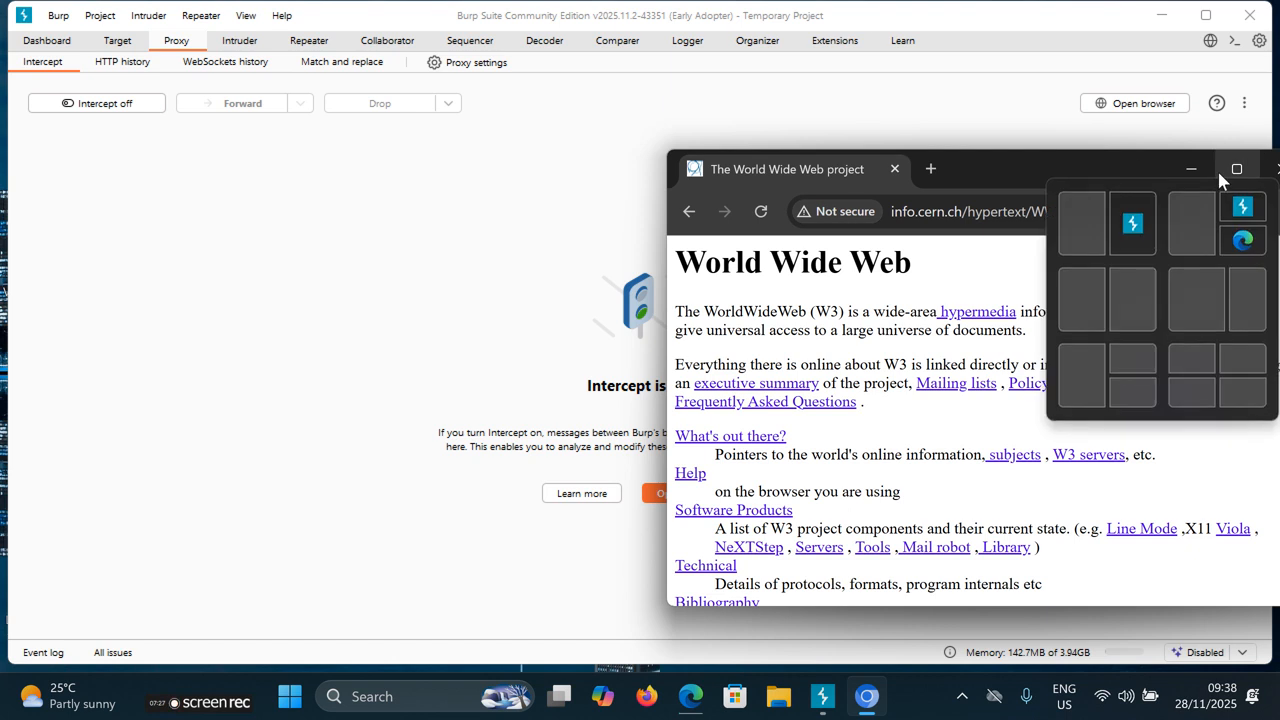
click(1078, 234)
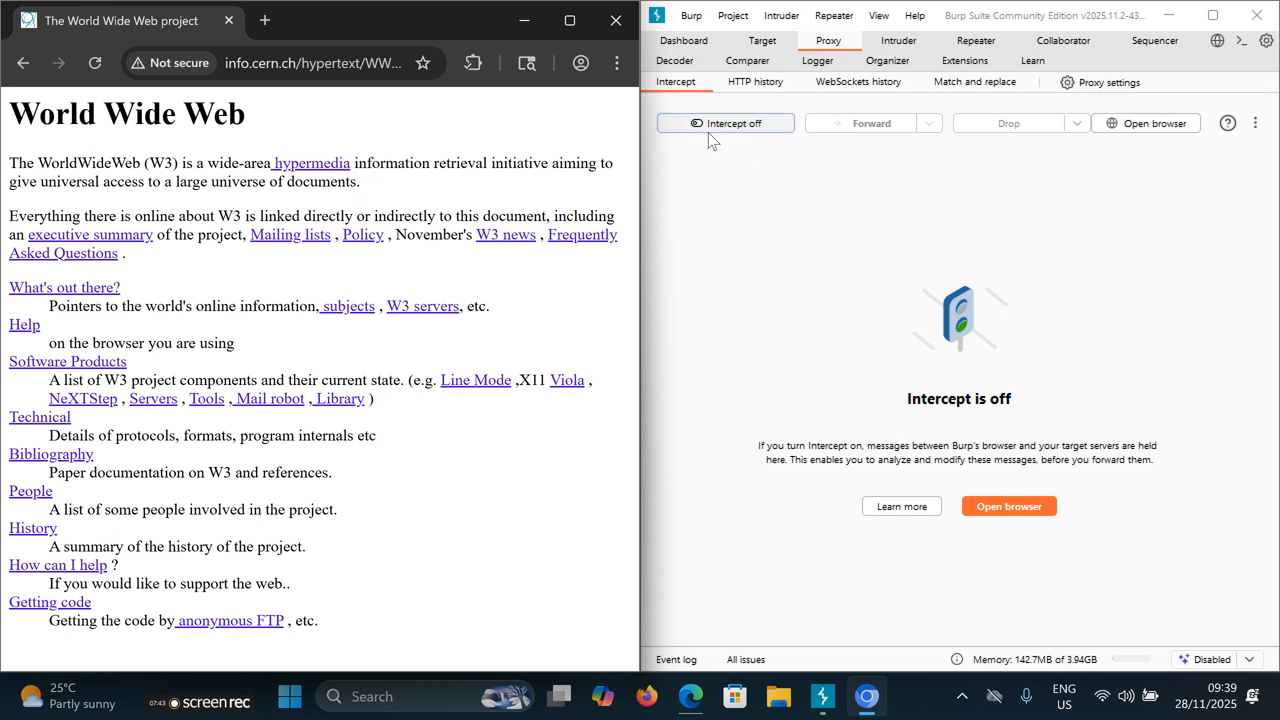
Step: Enable Intercept, reload the World Wide Web page to capture its GET request, and forward that request
click(754, 127)
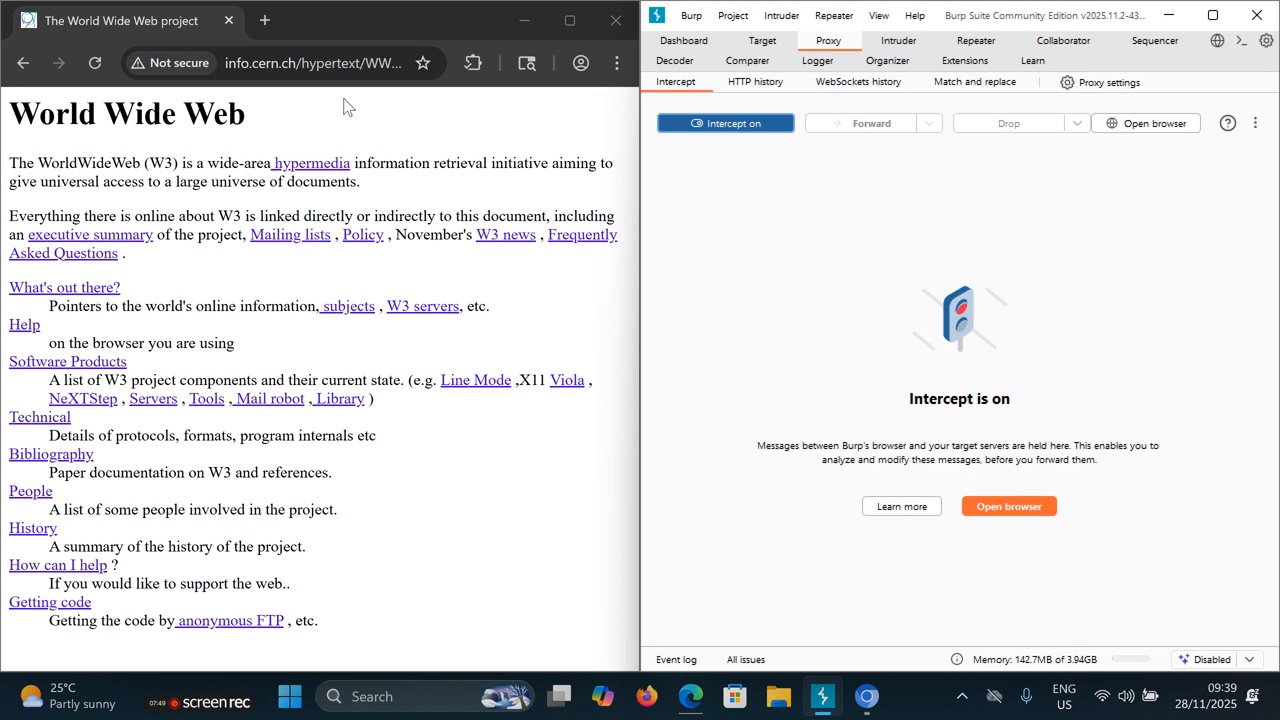
click(97, 63)
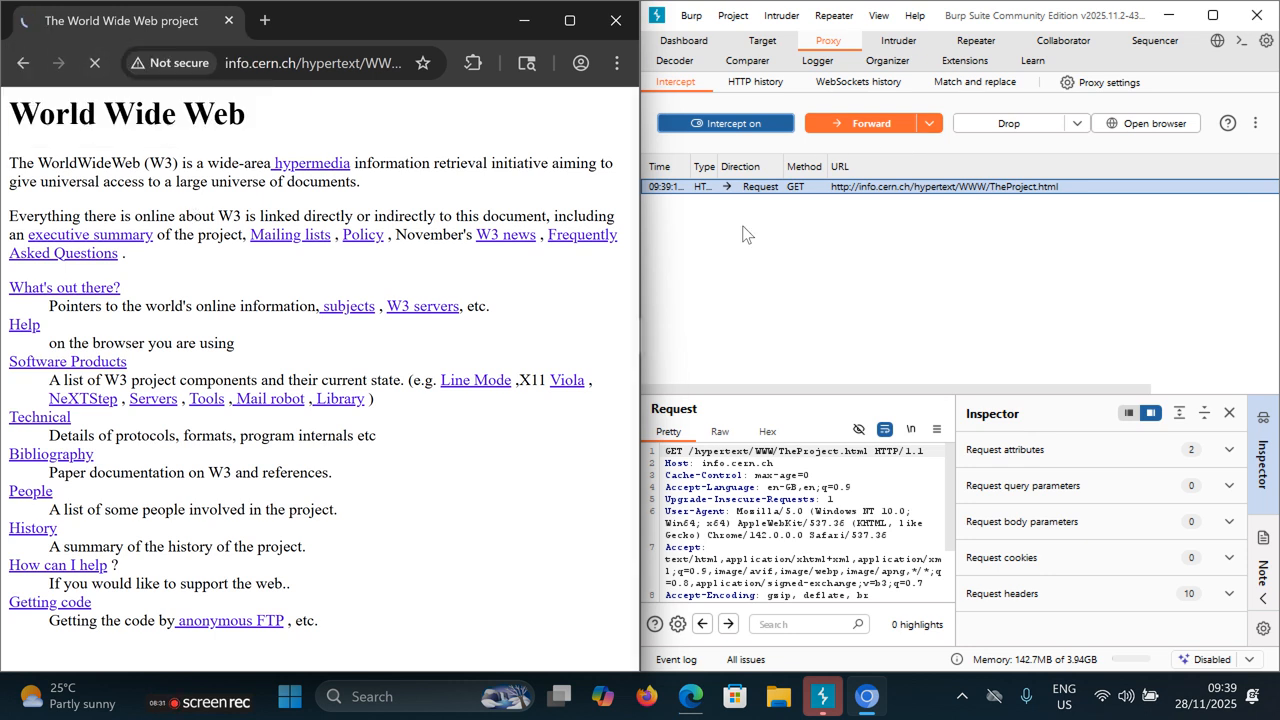
click(871, 128)
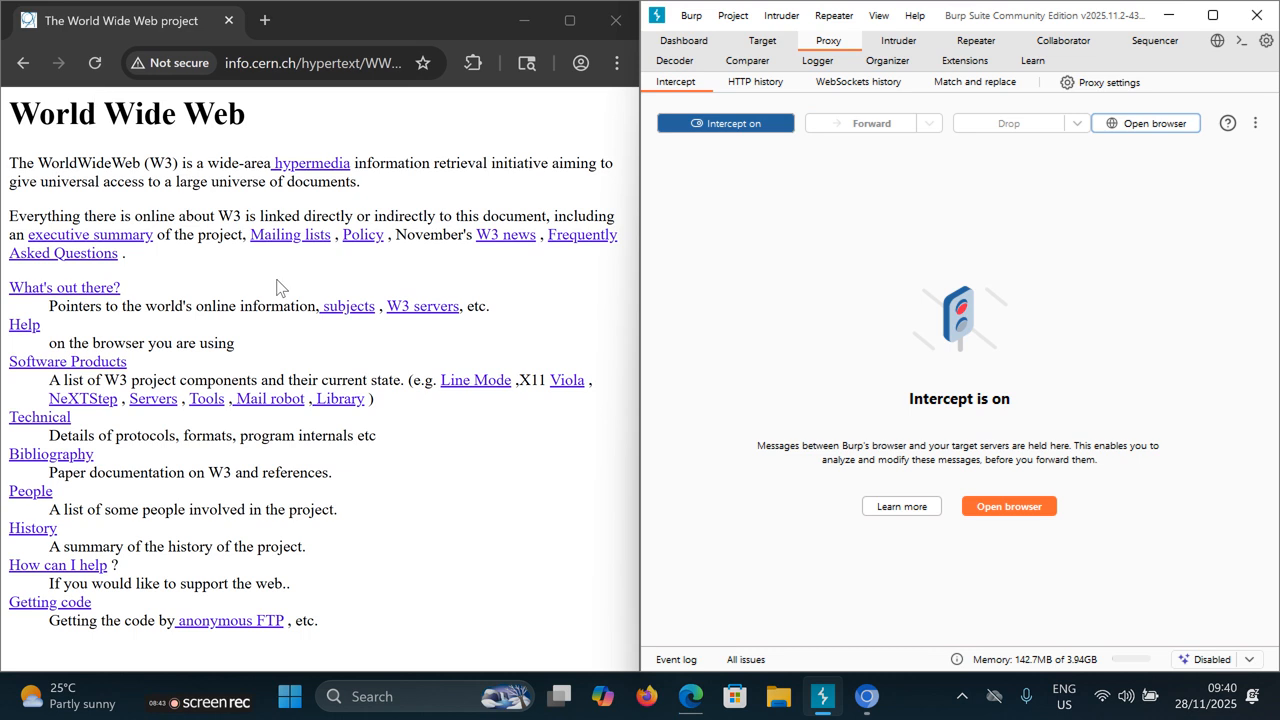
Step: Reload the World Wide Web page once more and forward its intercepted GET request unmodified
click(95, 66)
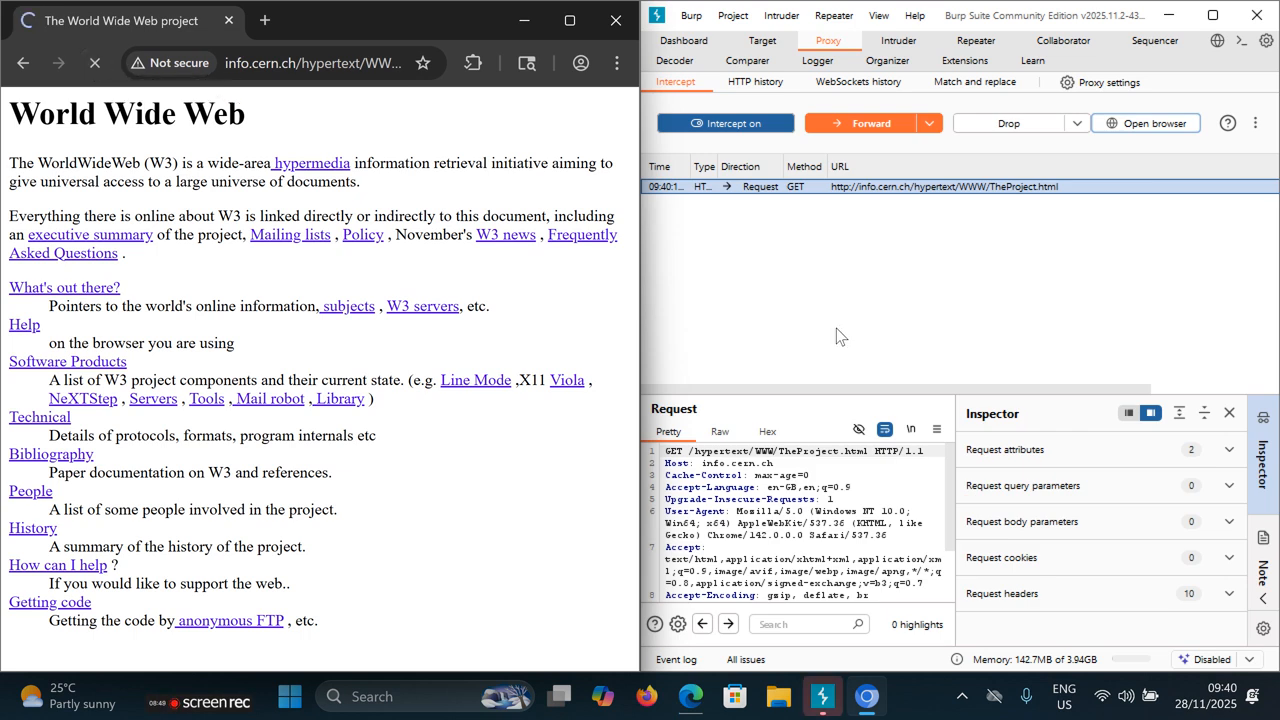
click(871, 123)
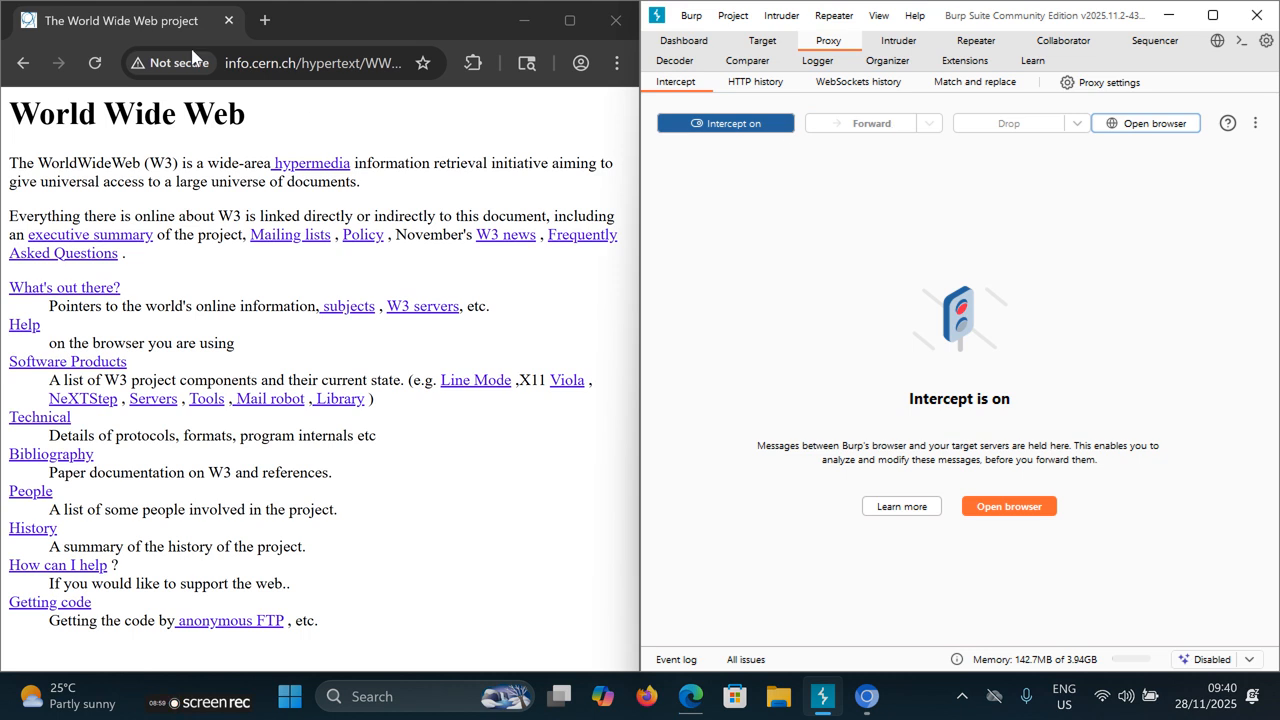
Step: Intercept another reload, replace the path /hypertext/WWW/TheProject.html in the GET line with "test test", and forward the modified request
click(96, 63)
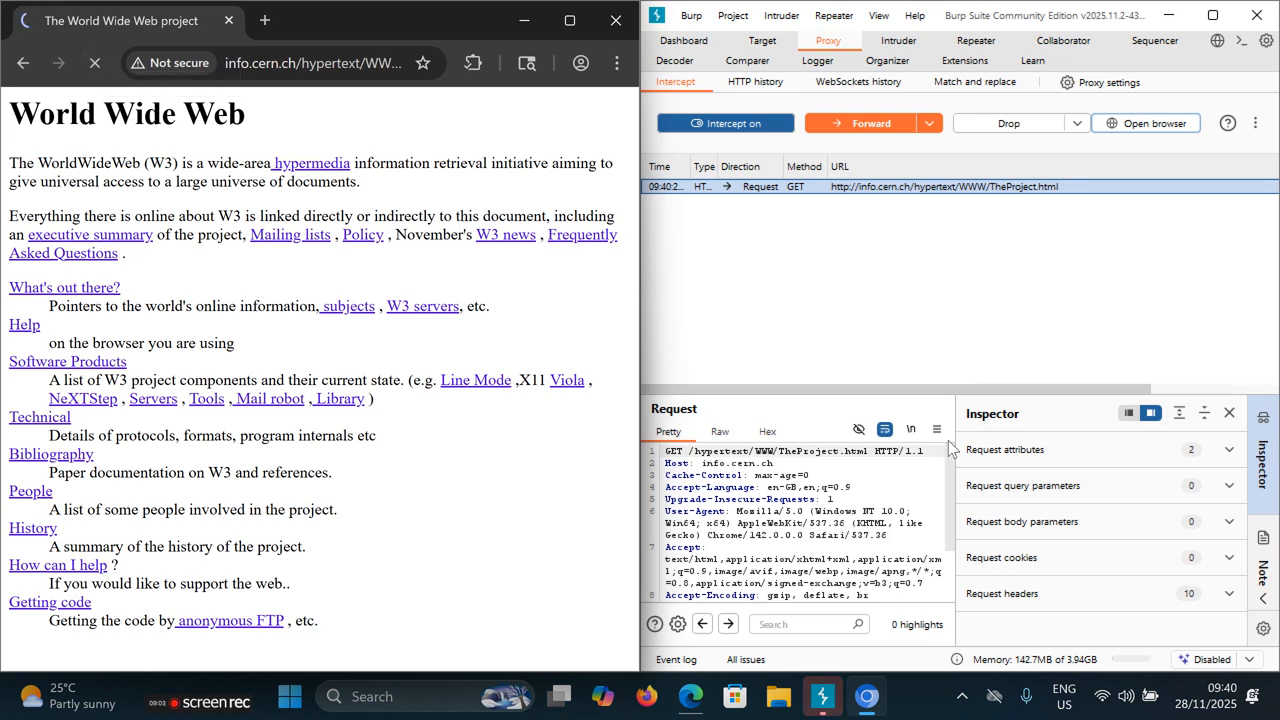
mouse_move(951, 463)
mouse_down()
mouse_move(953, 481)
mouse_move(951, 455)
mouse_up()
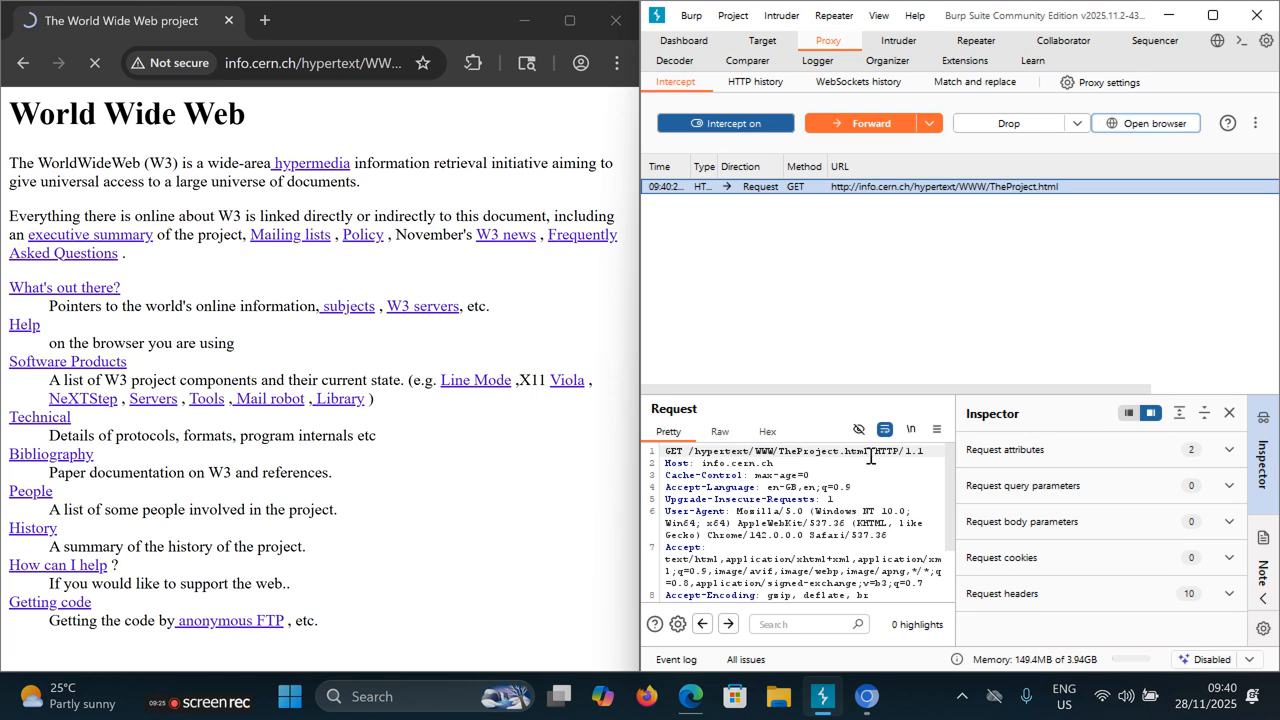
key(BackSpace)
key(BackSpace)
key(BackSpace)
key(BackSpace)
key(BackSpace)
key(BackSpace)
key(BackSpace)
key(BackSpace)
key(BackSpace)
key(BackSpace)
key(BackSpace)
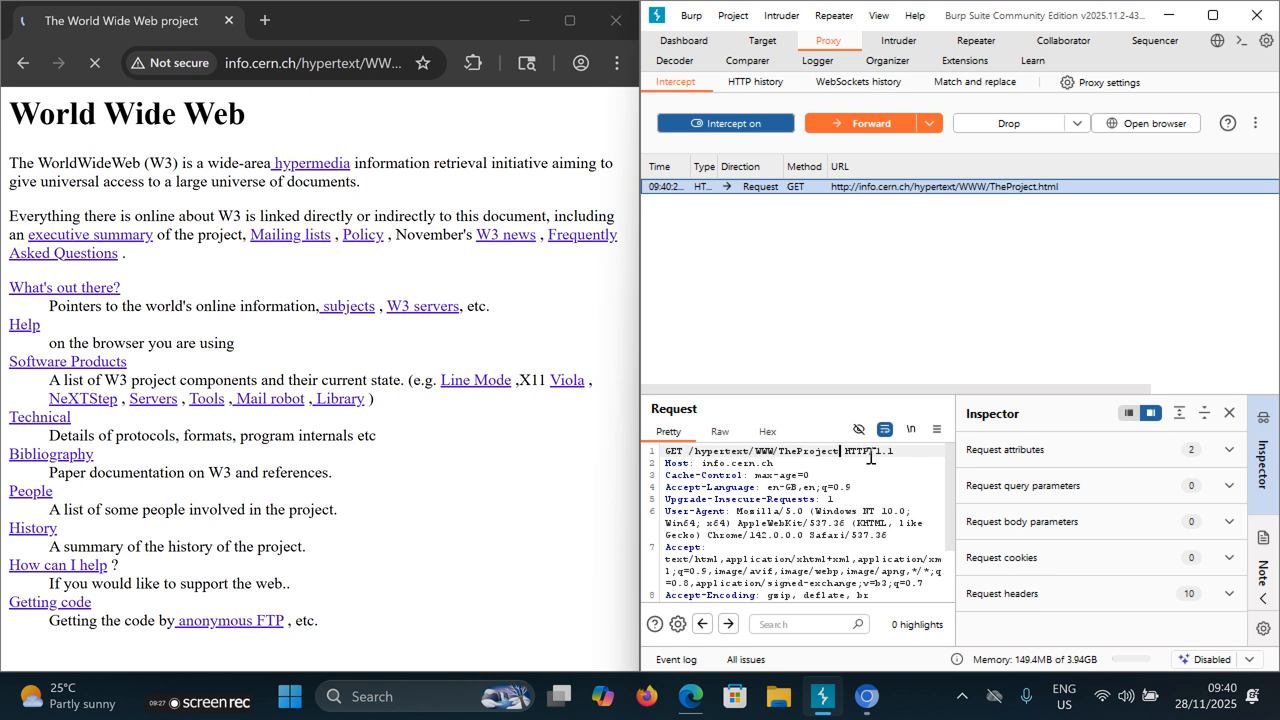
key(BackSpace)
key(BackSpace)
key(BackSpace)
key(BackSpace)
key(BackSpace)
key(BackSpace)
key(BackSpace)
key(BackSpace)
key(BackSpace)
key(BackSpace)
key(BackSpace)
key(BackSpace)
key(BackSpace)
key(BackSpace)
key(BackSpace)
key(BackSpace)
key(BackSpace)
key(BackSpace)
text(test test)
click(876, 124)
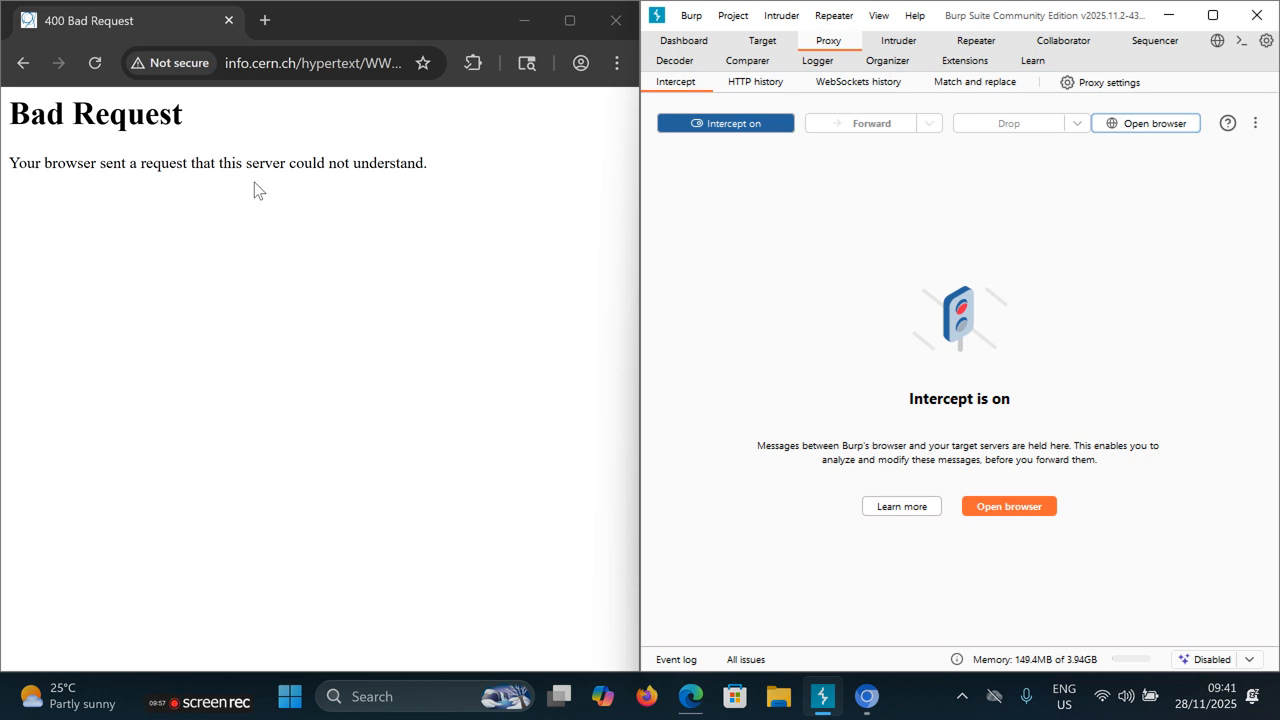
Step: Reload the browser from the Bad Request page and forward the captured TheProject.html request without editing it
click(100, 76)
click(97, 70)
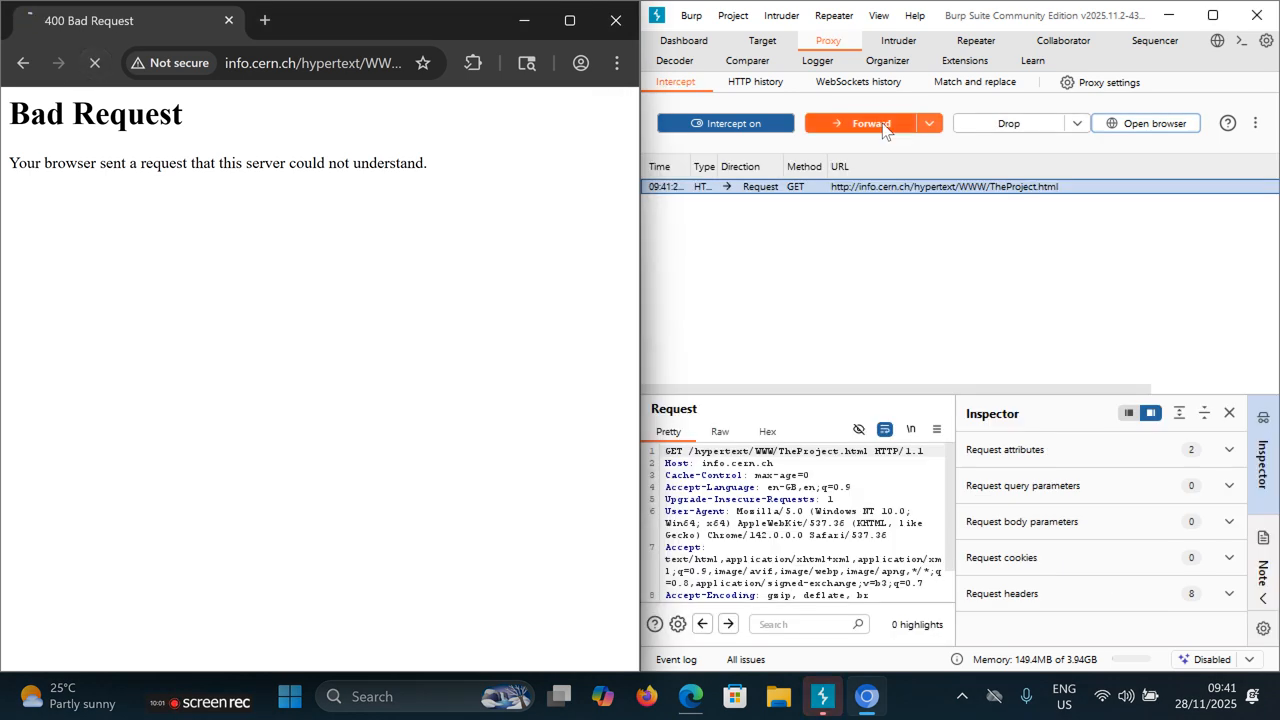
click(882, 123)
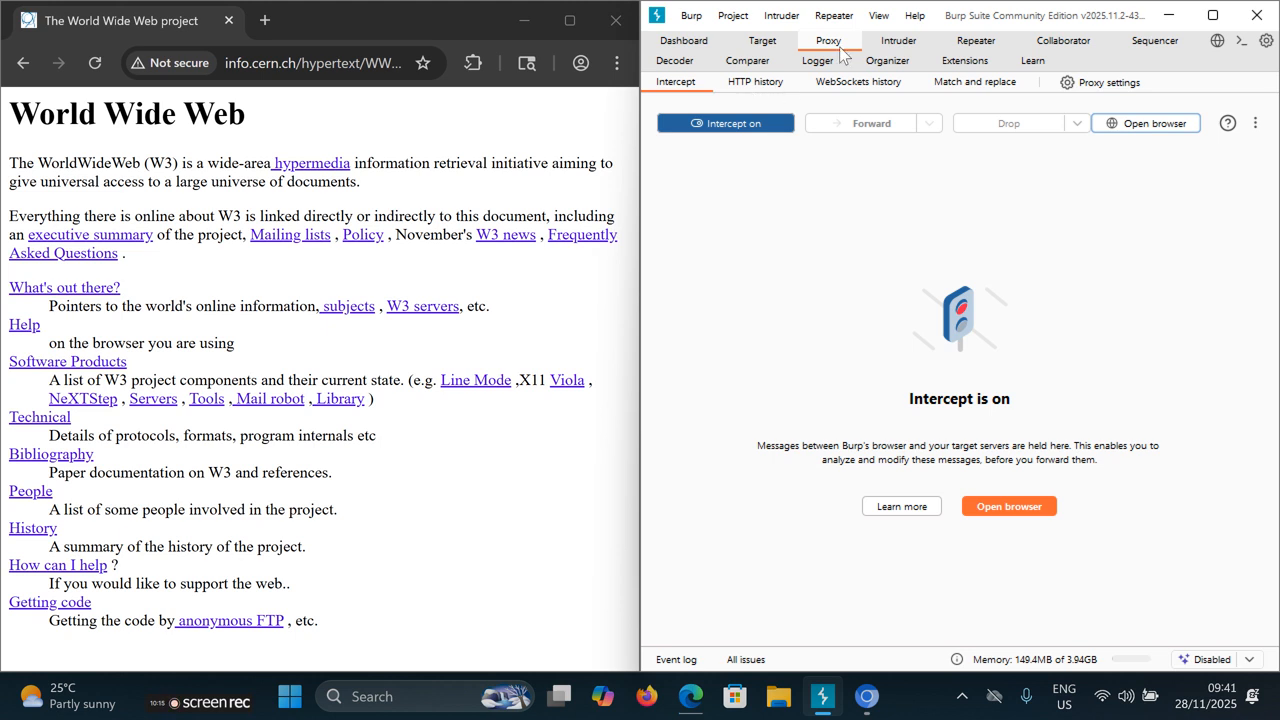
Step: Examine the request and response of entry 5, the latest in the Proxy's HTTP history
click(757, 88)
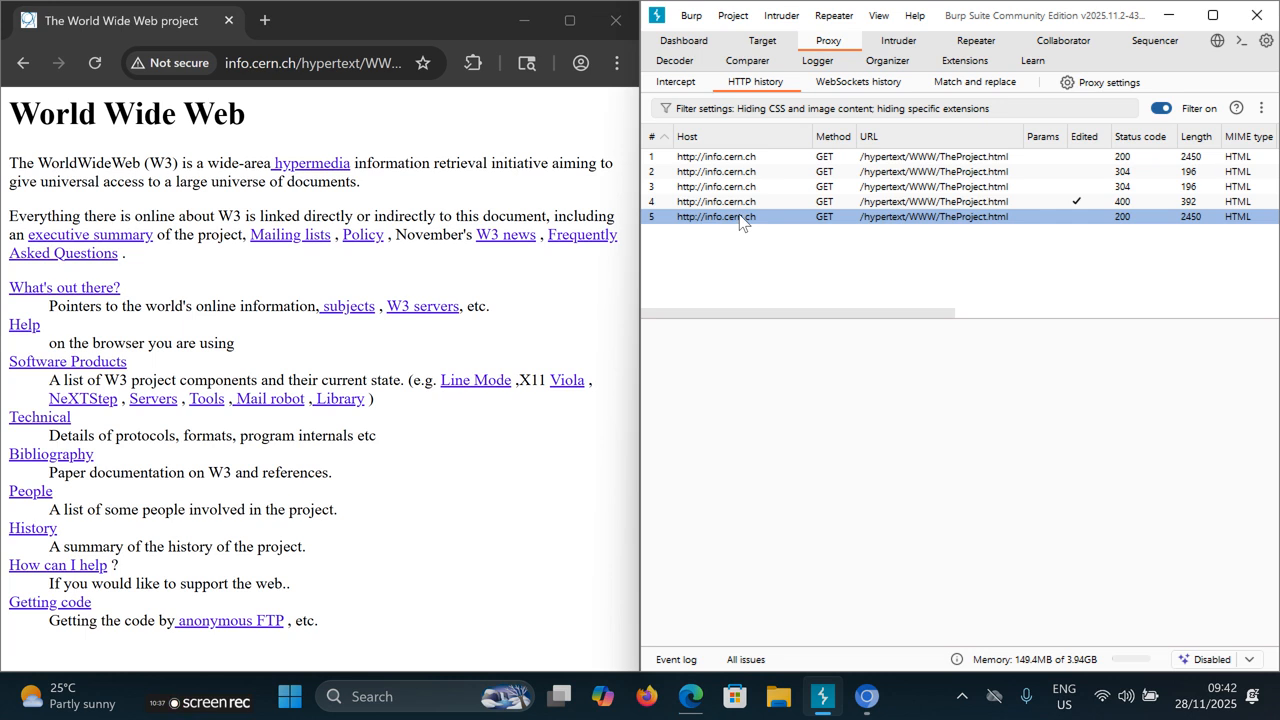
click(848, 222)
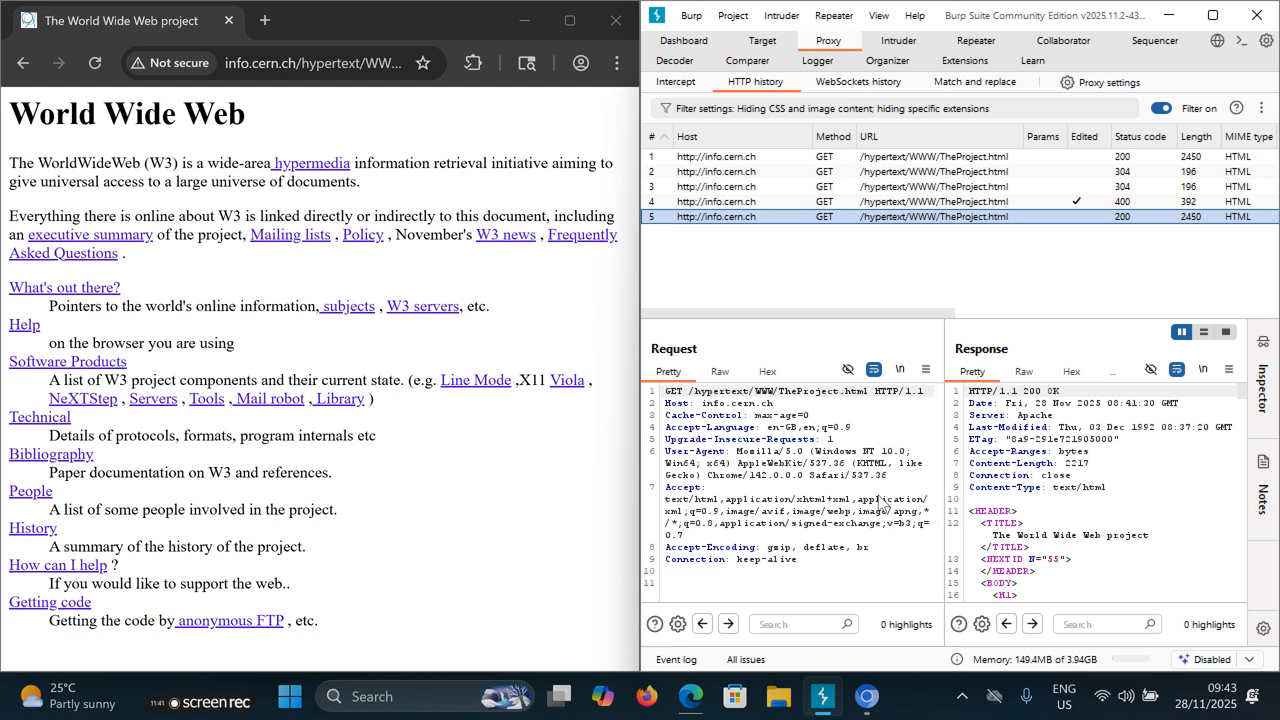
click(762, 549)
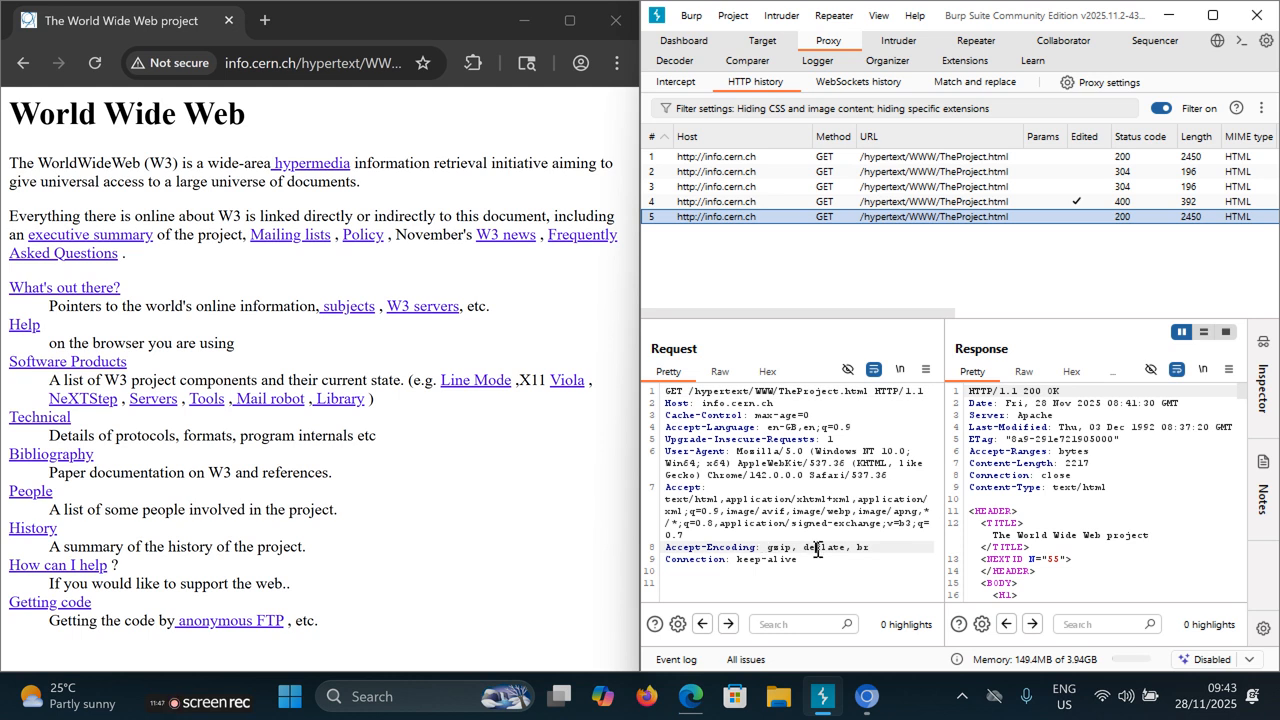
click(683, 88)
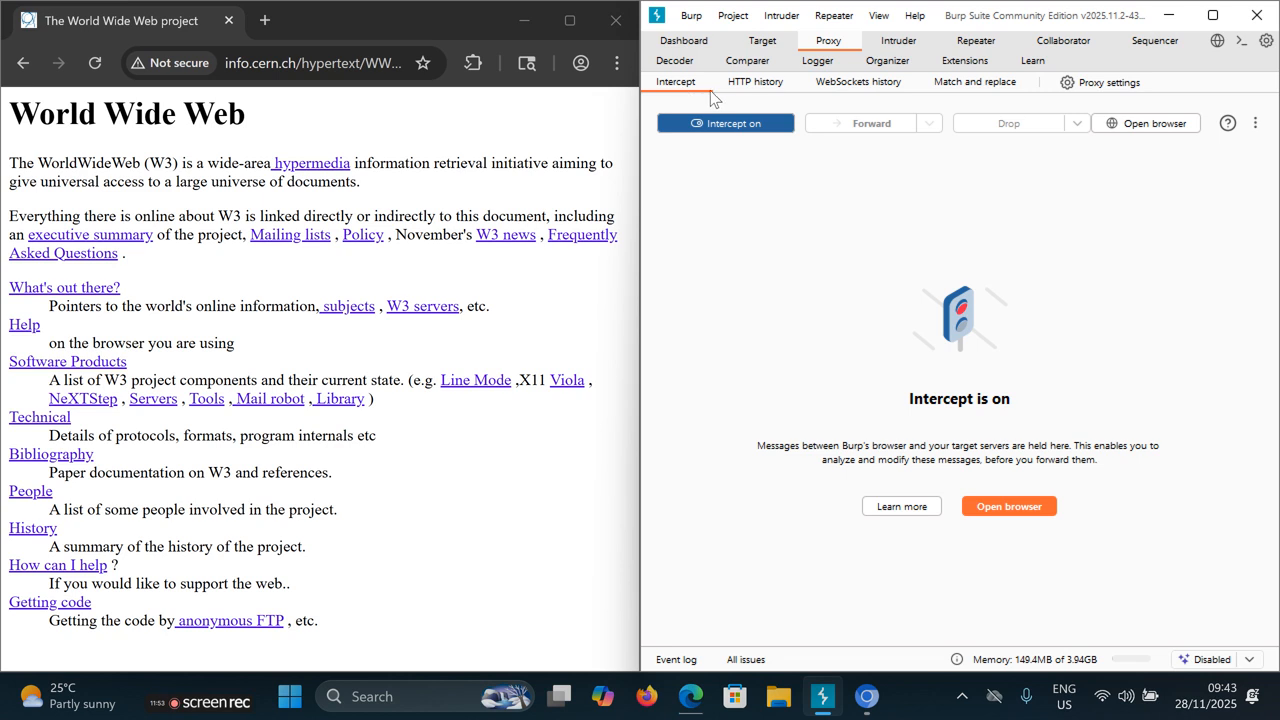
click(767, 87)
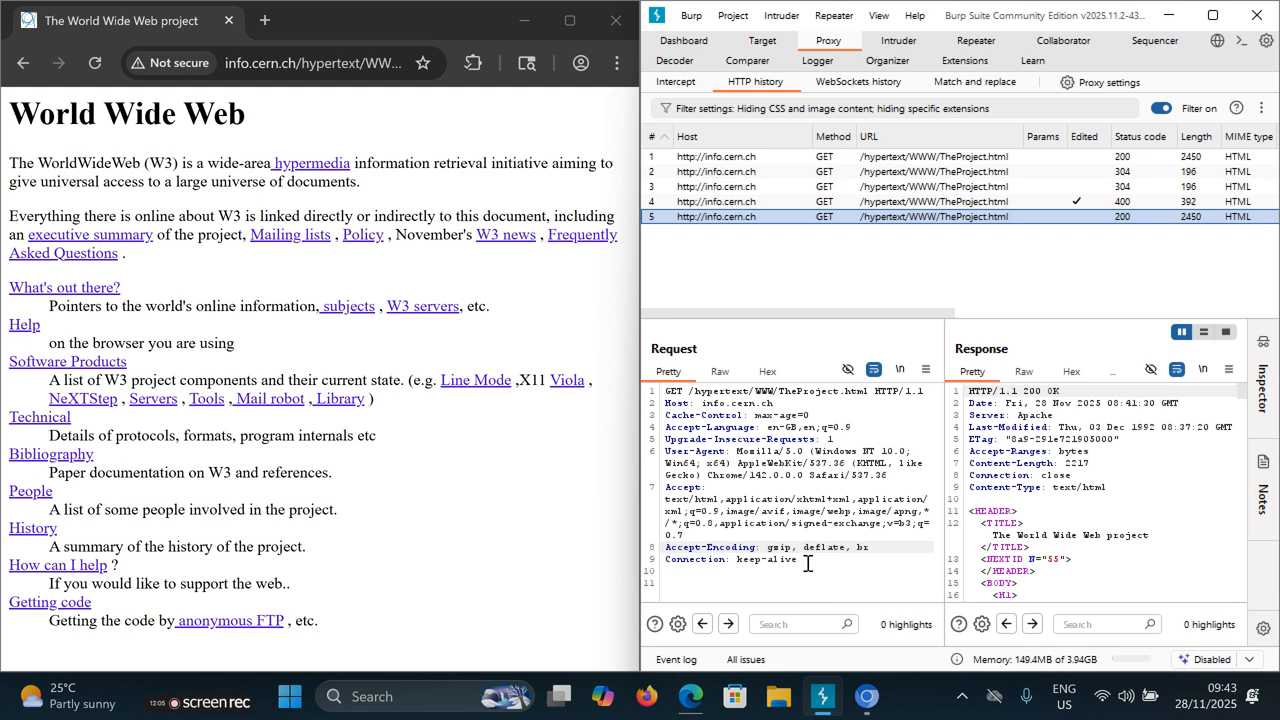
Step: Select the full request text of history entry 5 and send it to Repeater
drag(811, 560, 653, 383)
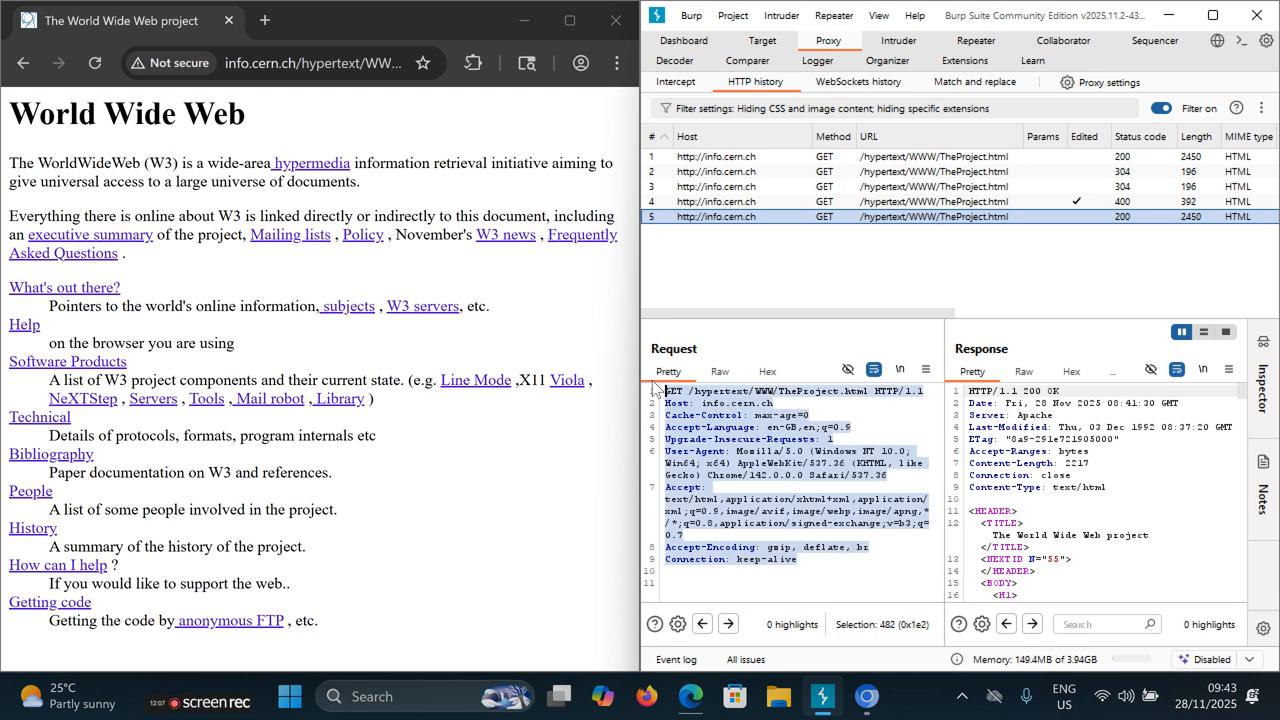
right_click(808, 563)
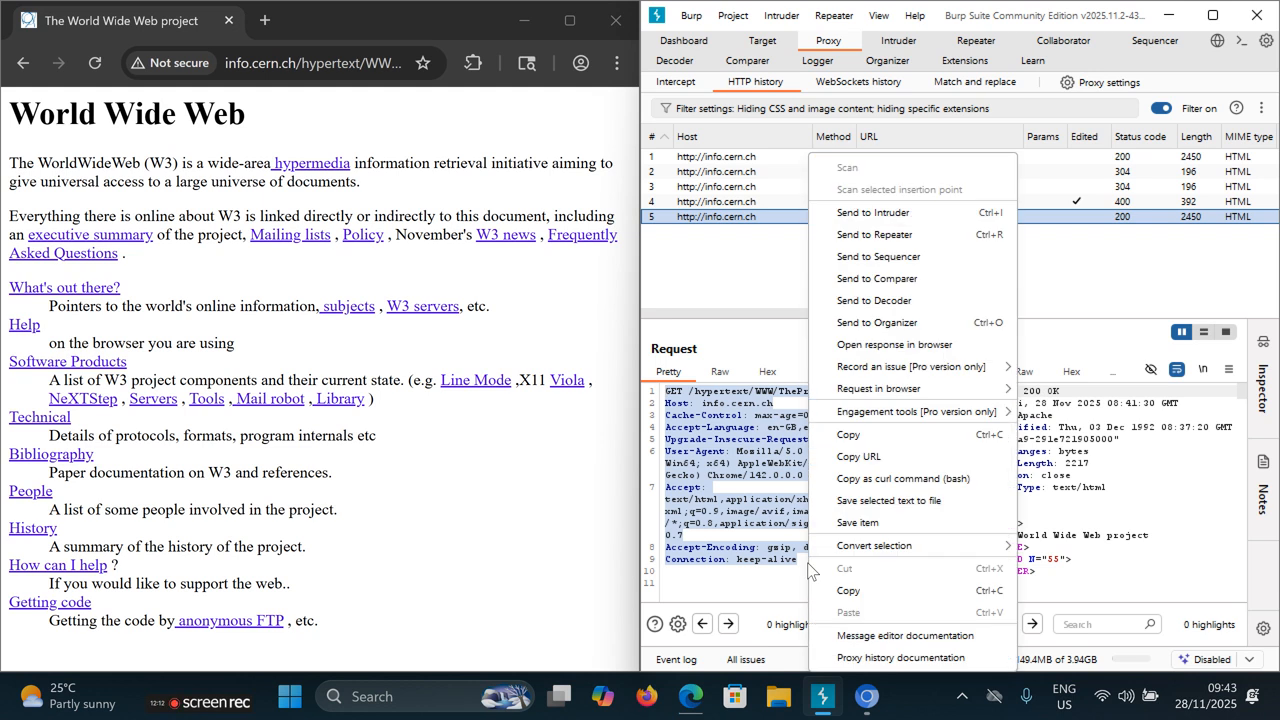
click(874, 235)
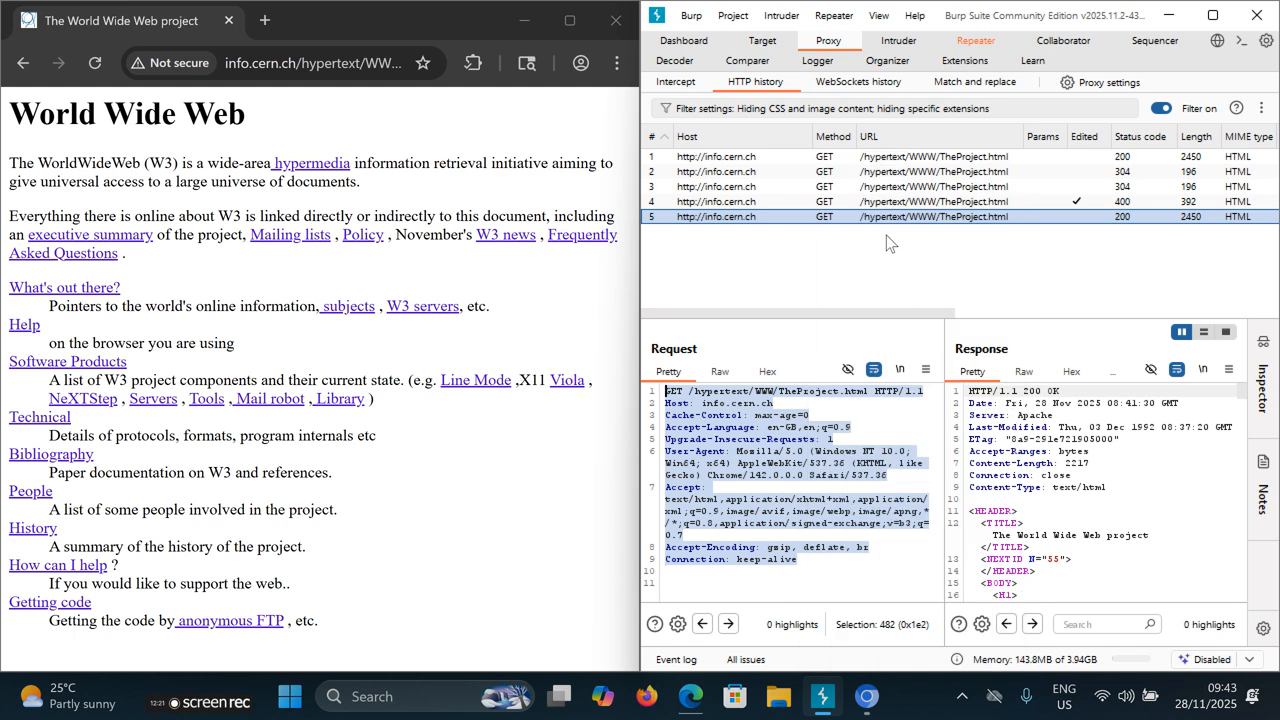
Step: Open the sent request in Repeater and widen its Request pane
click(984, 46)
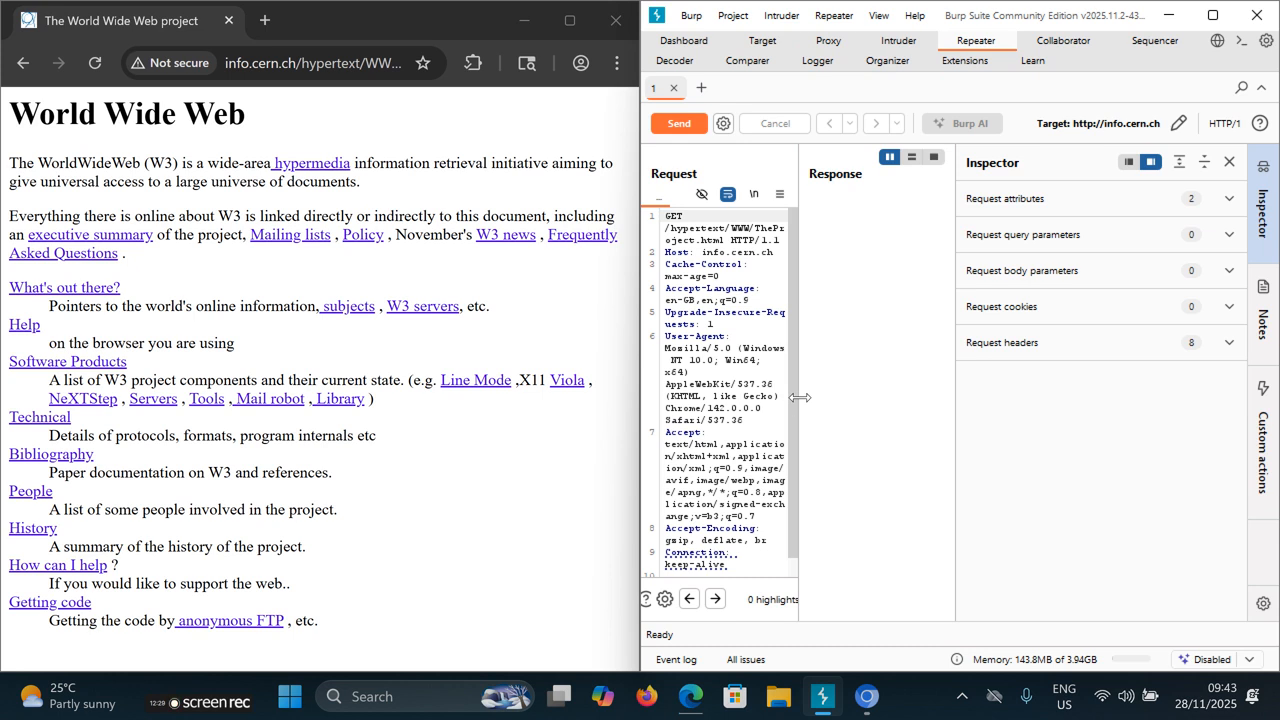
drag(800, 397, 868, 397)
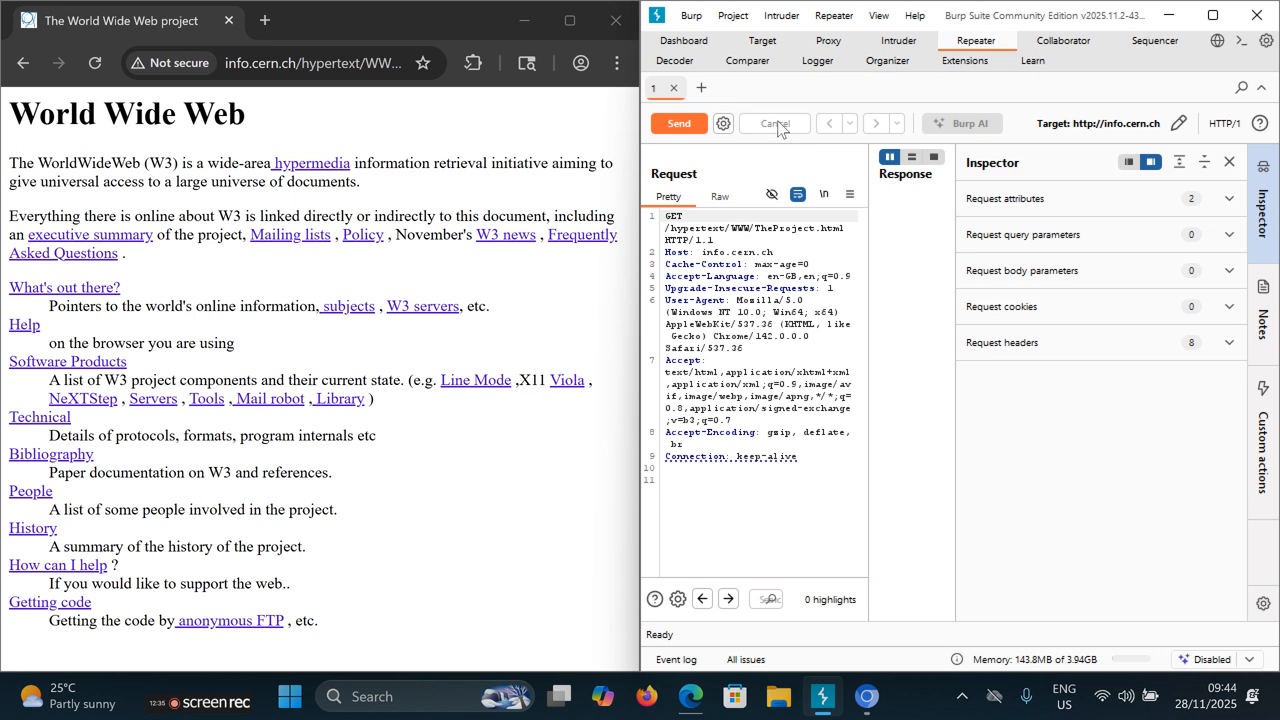
click(829, 41)
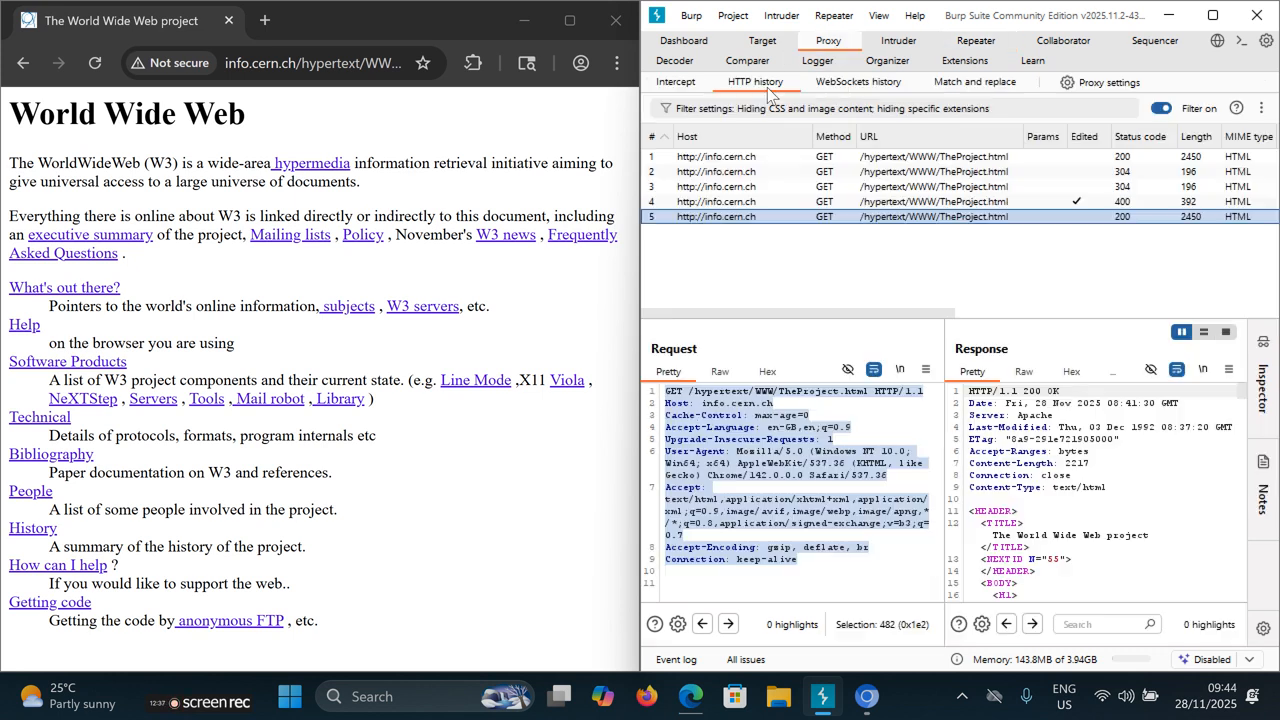
click(977, 45)
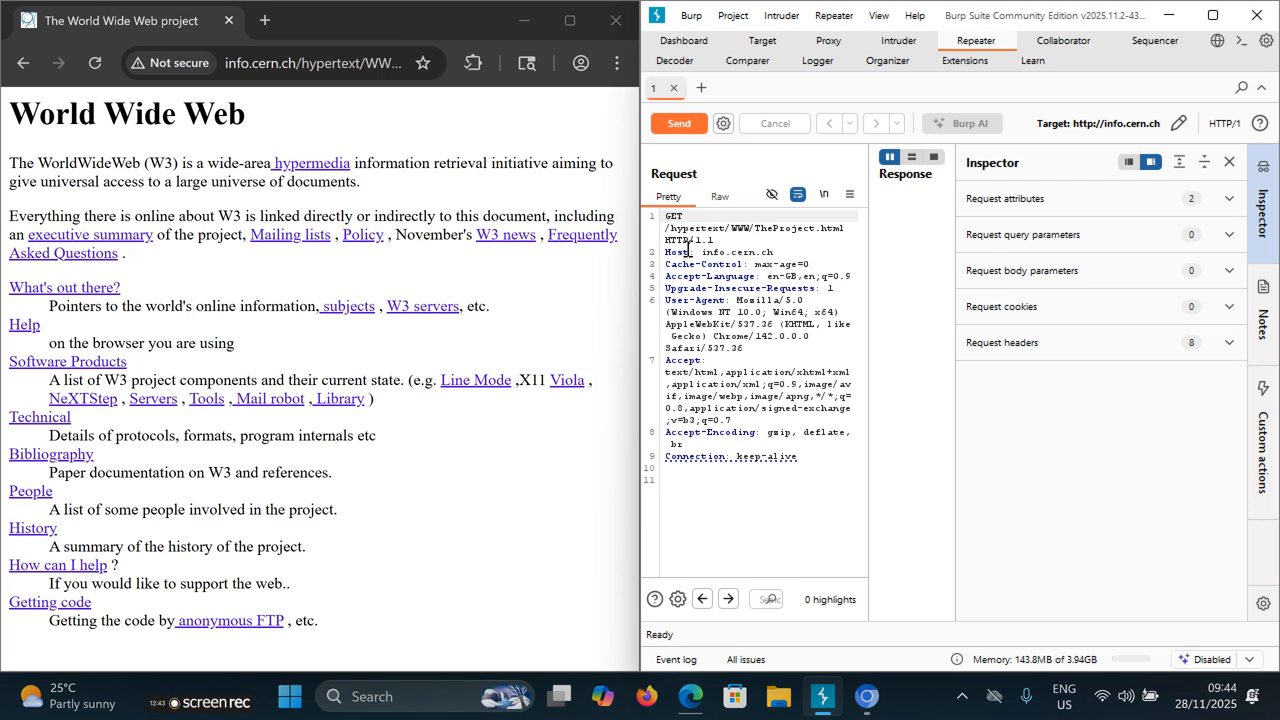
Step: Replace the path /hypertext/WWW/TheProject.html and the space after it in Repeater's GET line with "testtest"
click(850, 229)
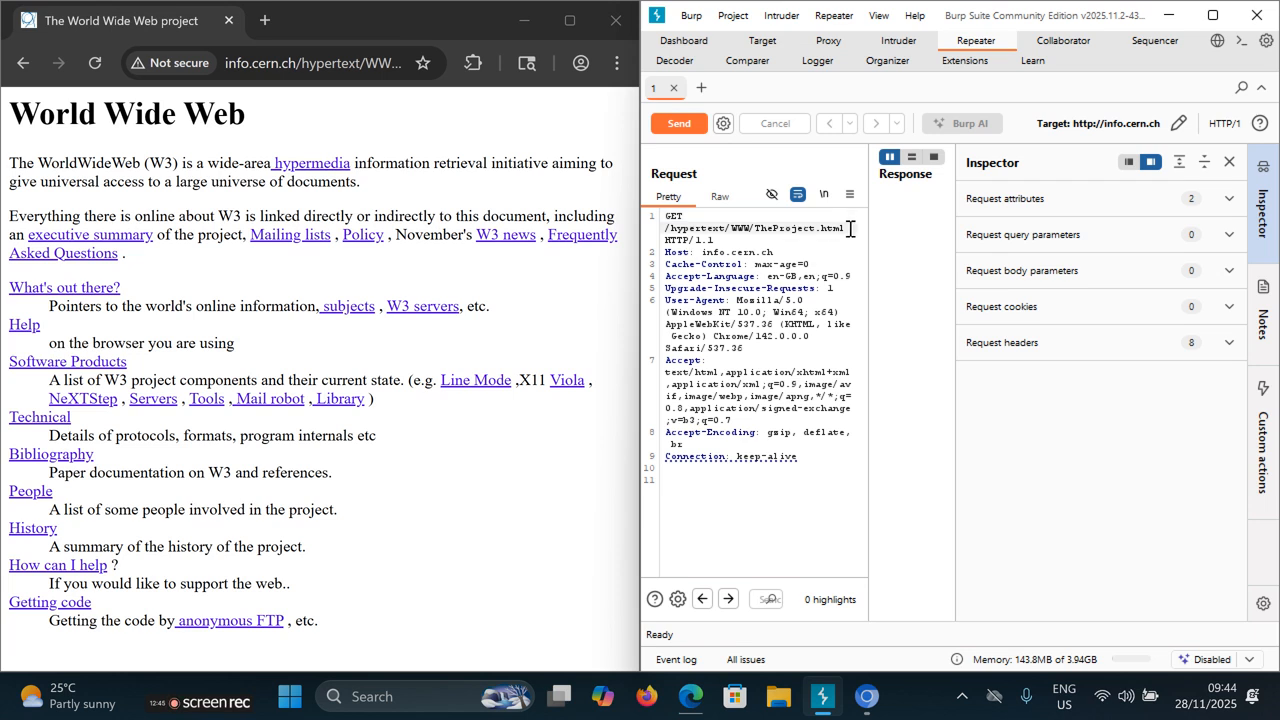
key(BackSpace)
key(BackSpace)
key(BackSpace)
key(BackSpace)
key(BackSpace)
key(BackSpace)
key(BackSpace)
key(BackSpace)
key(BackSpace)
key(BackSpace)
key(BackSpace)
key(BackSpace)
key(BackSpace)
key(BackSpace)
key(BackSpace)
key(BackSpace)
key(BackSpace)
key(BackSpace)
key(BackSpace)
key(BackSpace)
key(BackSpace)
key(BackSpace)
key(BackSpace)
key(BackSpace)
key(BackSpace)
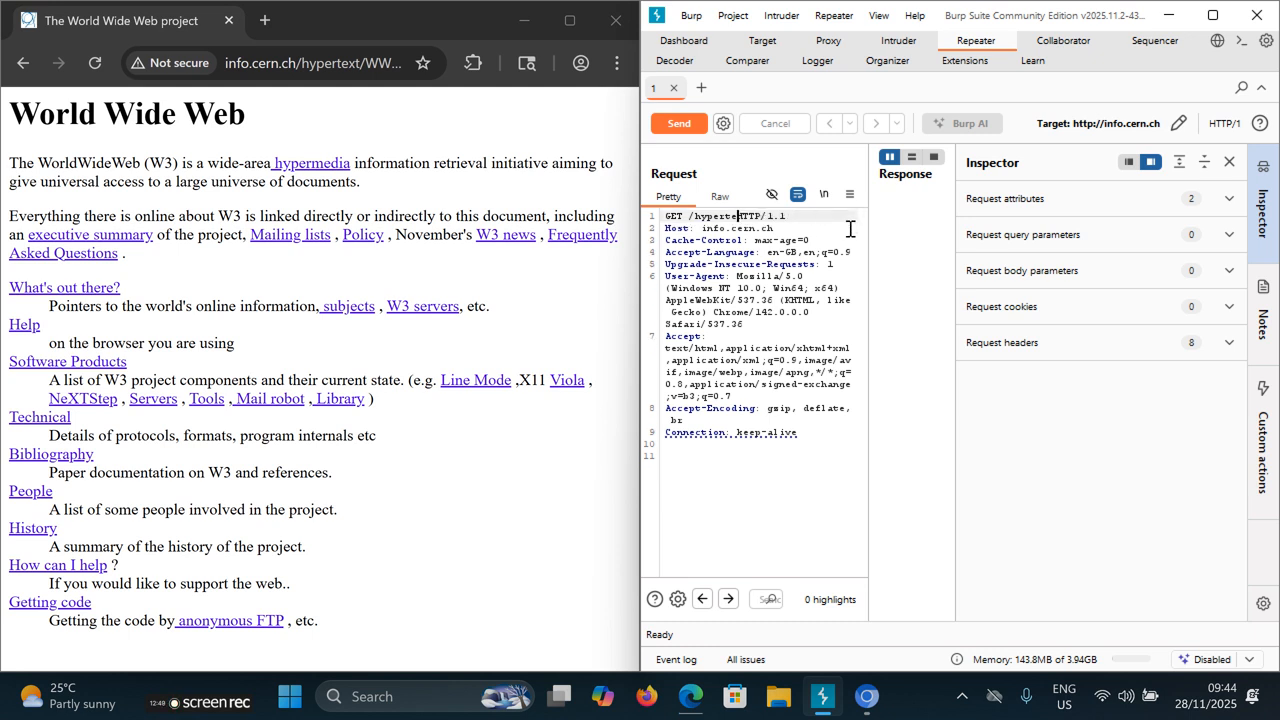
key(BackSpace)
key(BackSpace)
key(BackSpace)
key(BackSpace)
key(BackSpace)
key(BackSpace)
text(testtest)
Step: Send the modified Repeater request repeatedly, with the Burp Suite window maximized to show the full response
click(683, 130)
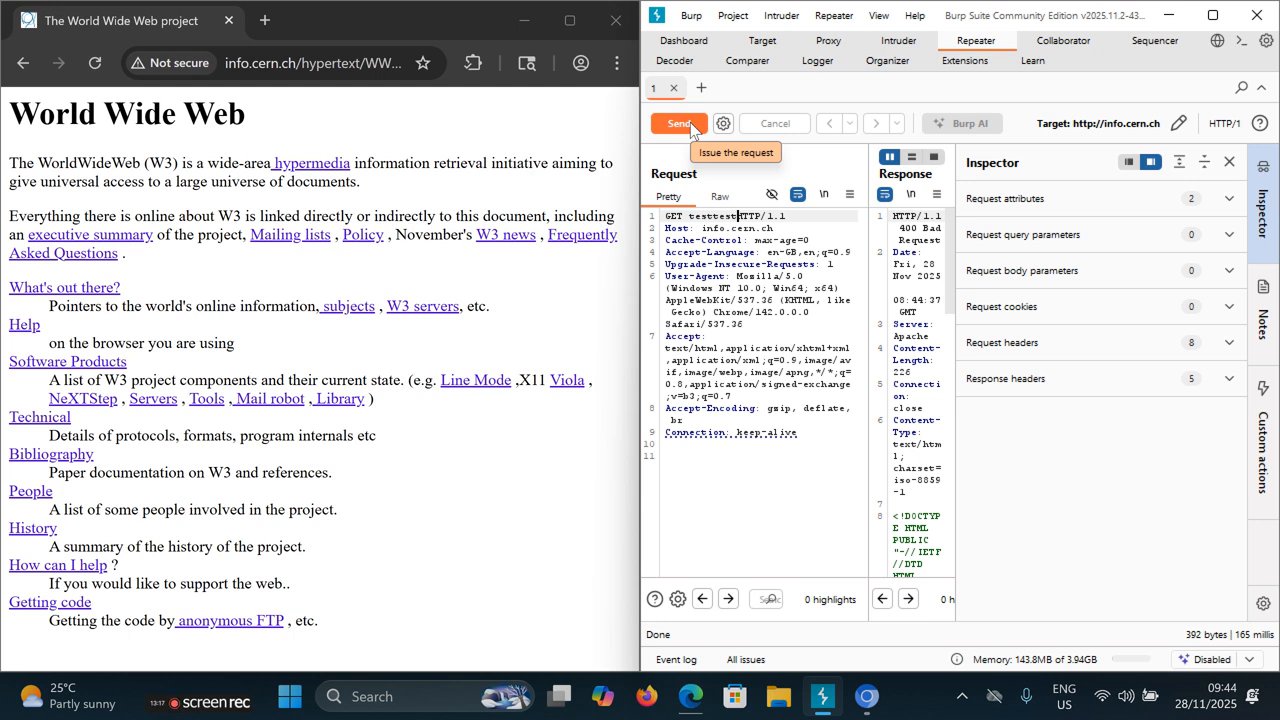
click(679, 123)
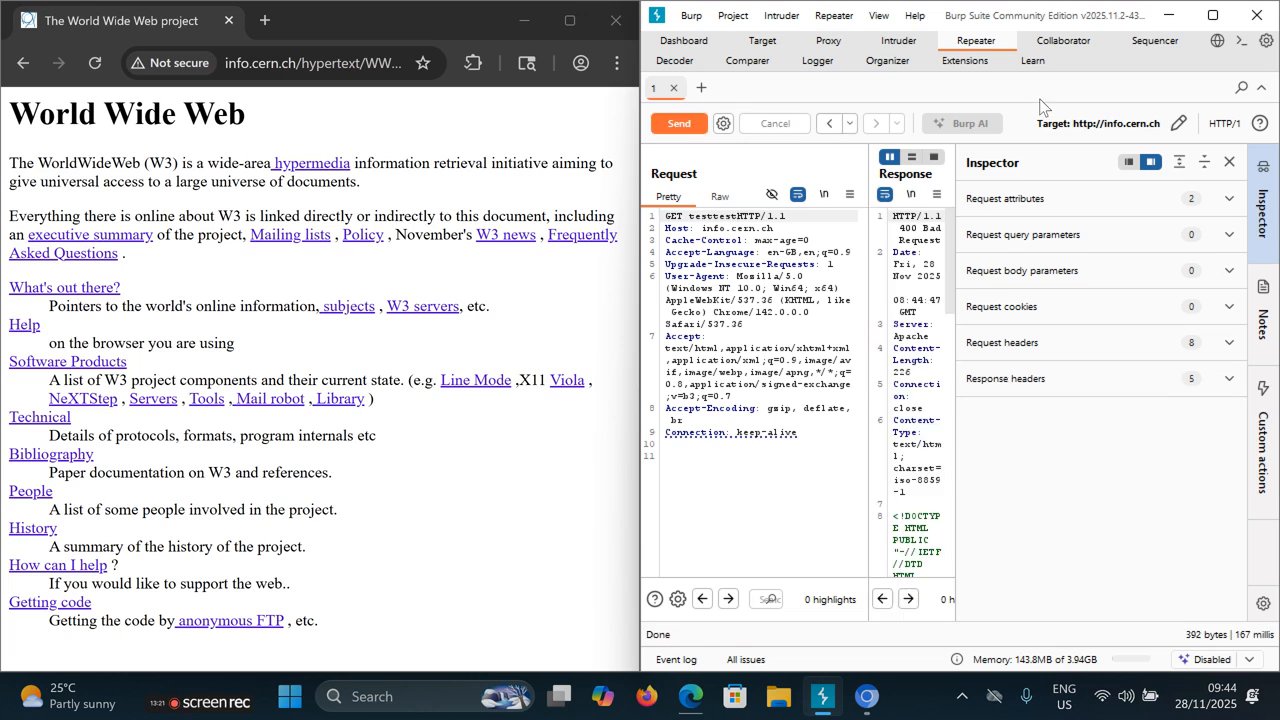
click(1212, 16)
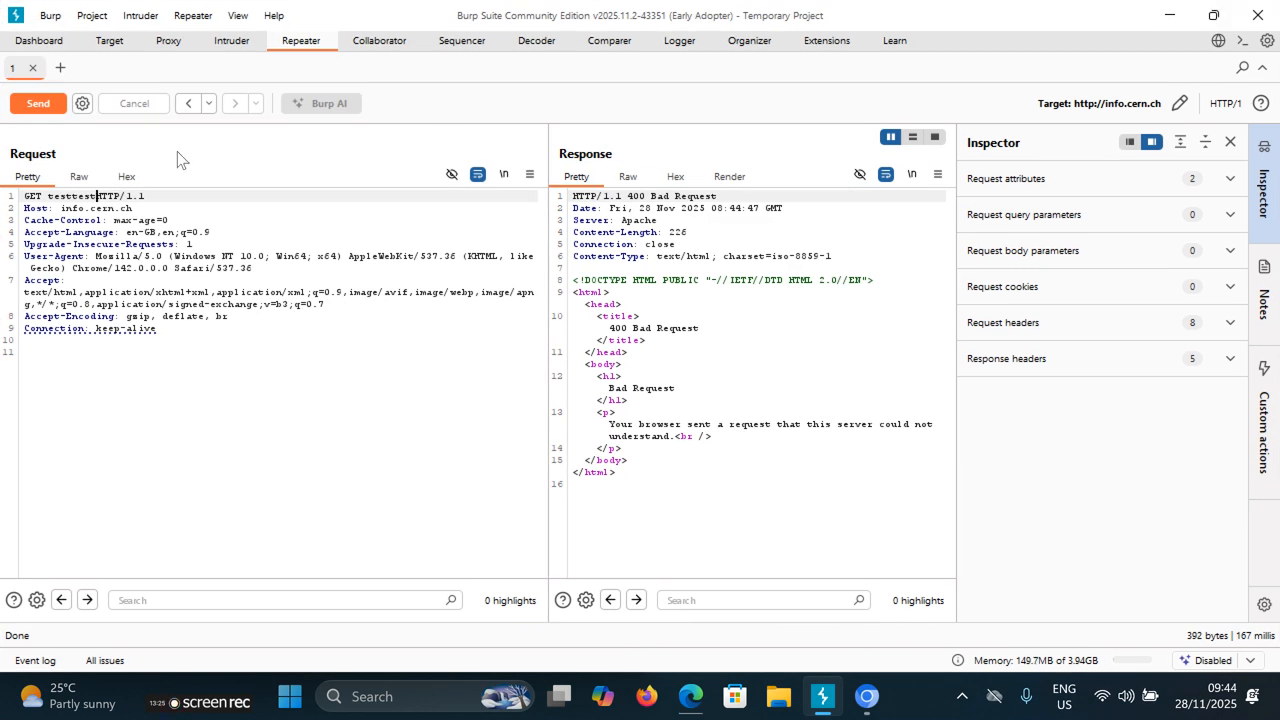
click(45, 109)
click(45, 108)
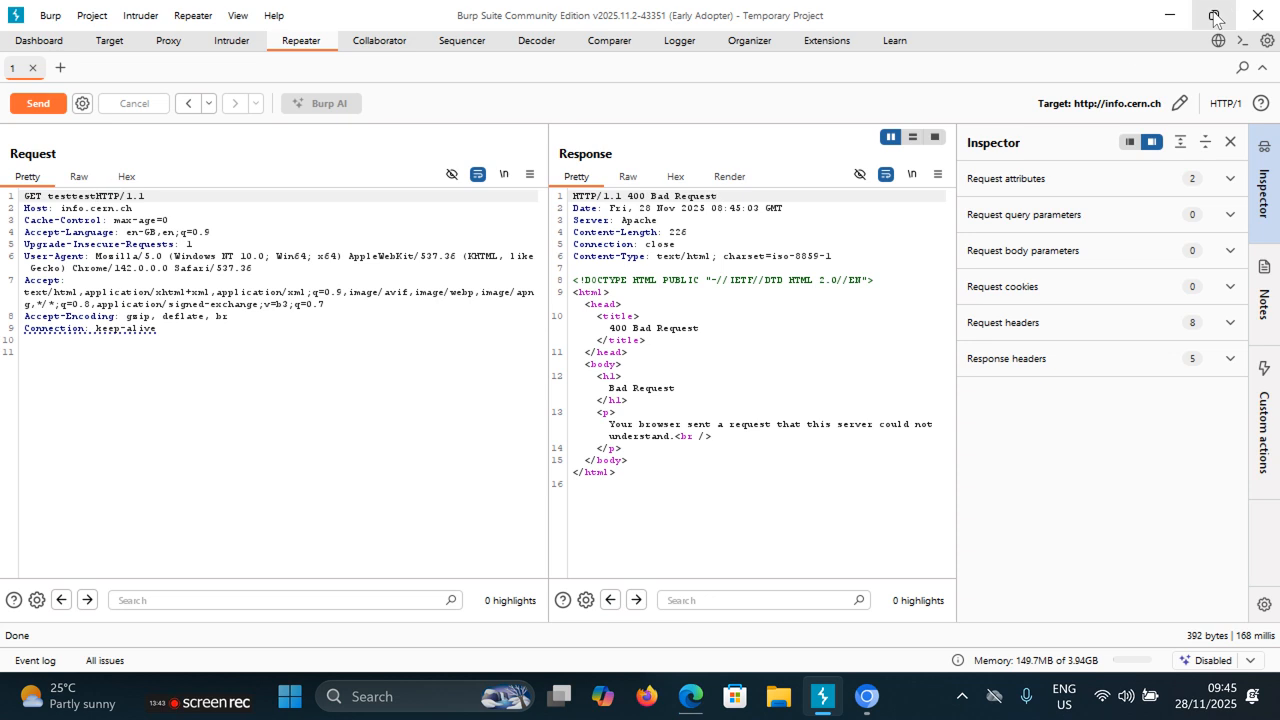
Step: Resend the modified request from the maximized window and tile Burp Suite on the left half of the desktop beside the browser
mouse_move(1215, 19)
click(1086, 76)
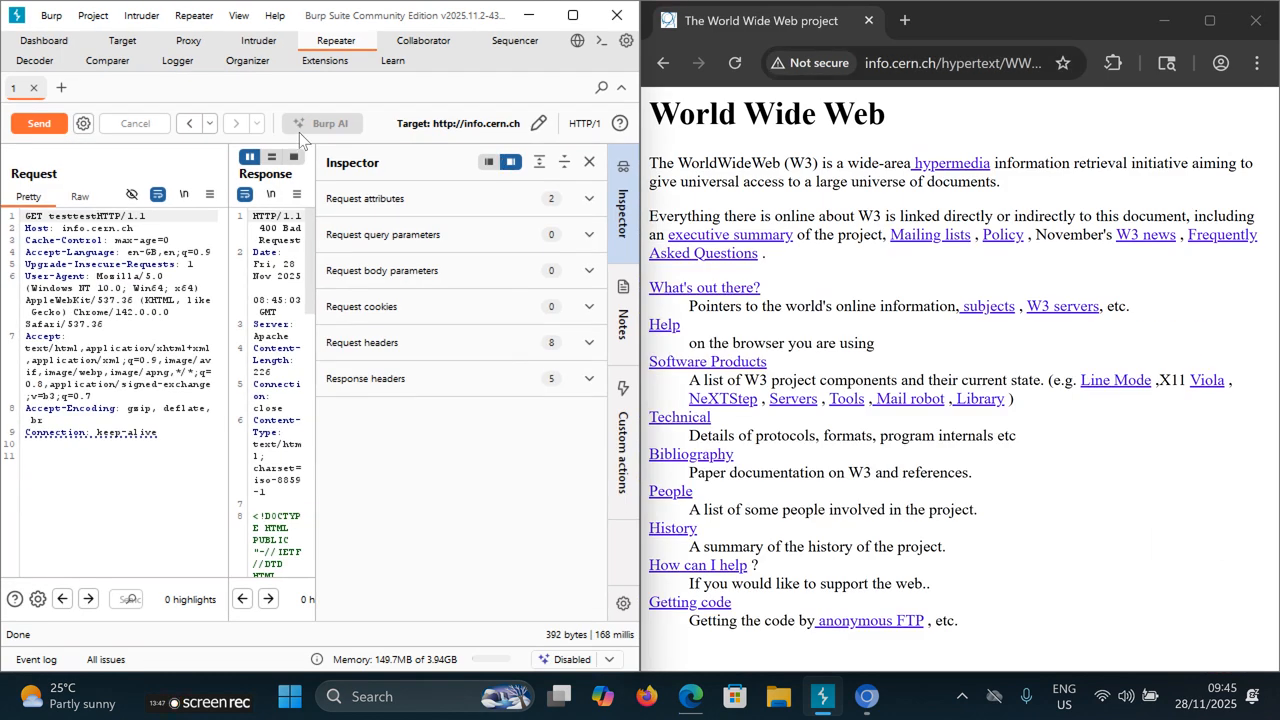
double_click(580, 16)
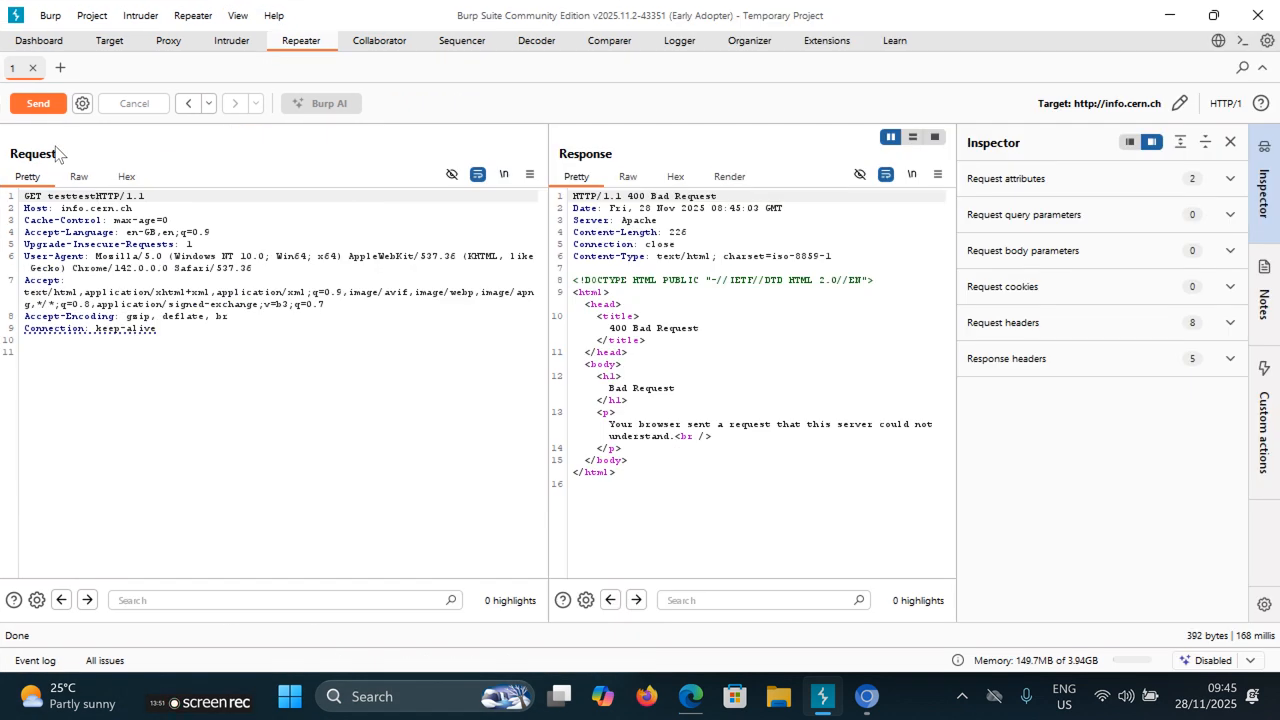
click(50, 105)
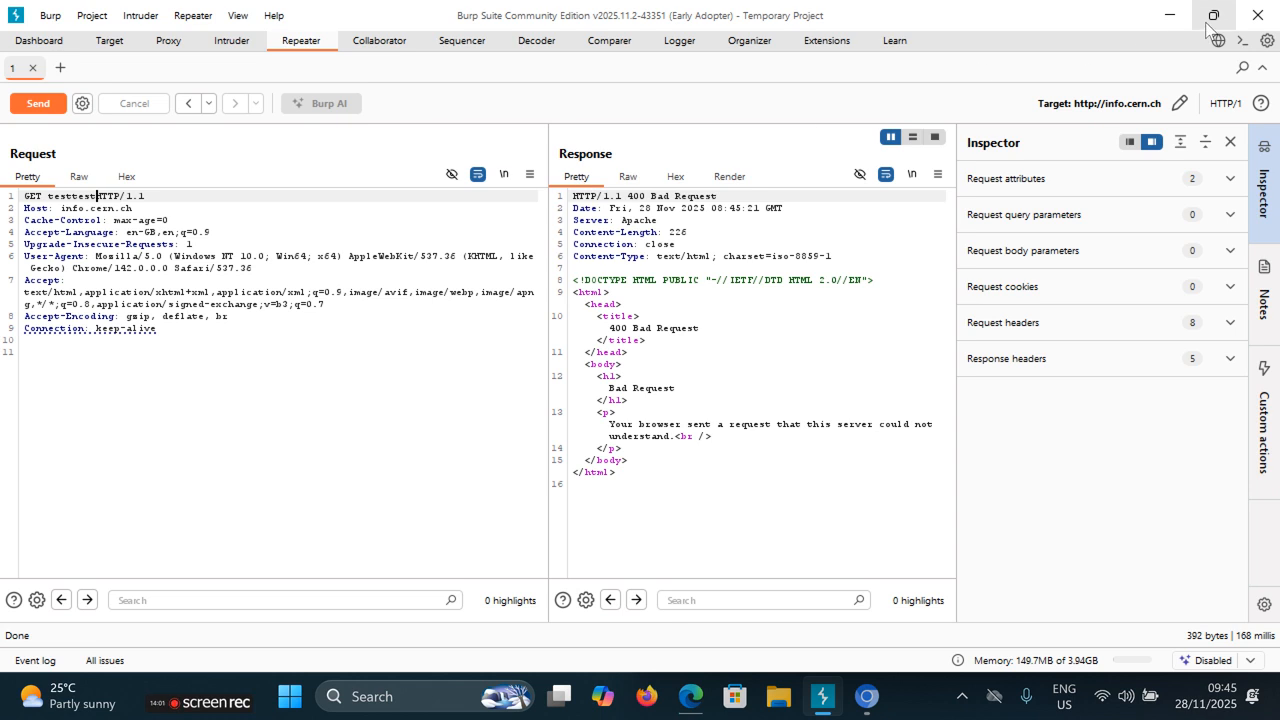
mouse_move(1210, 25)
click(1088, 70)
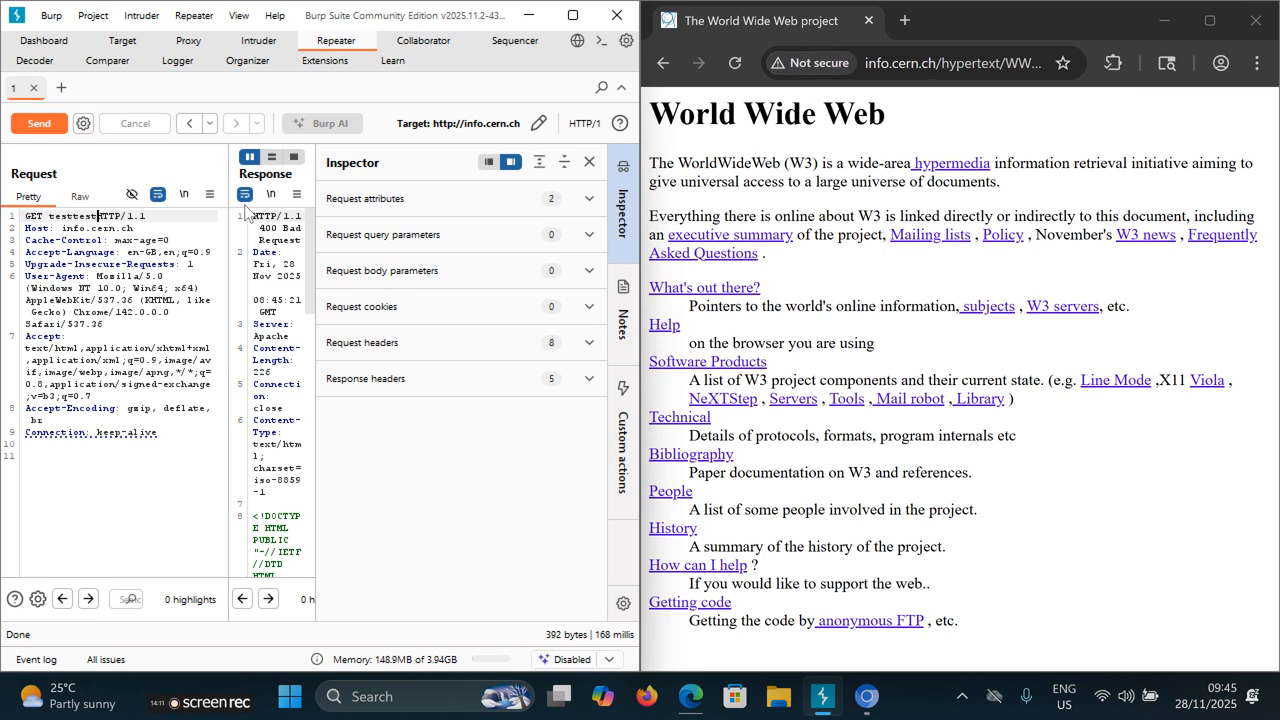
Step: Return to the Proxy HTTP history and examine its filter options for request type, MIME type, status code and file extension
click(190, 42)
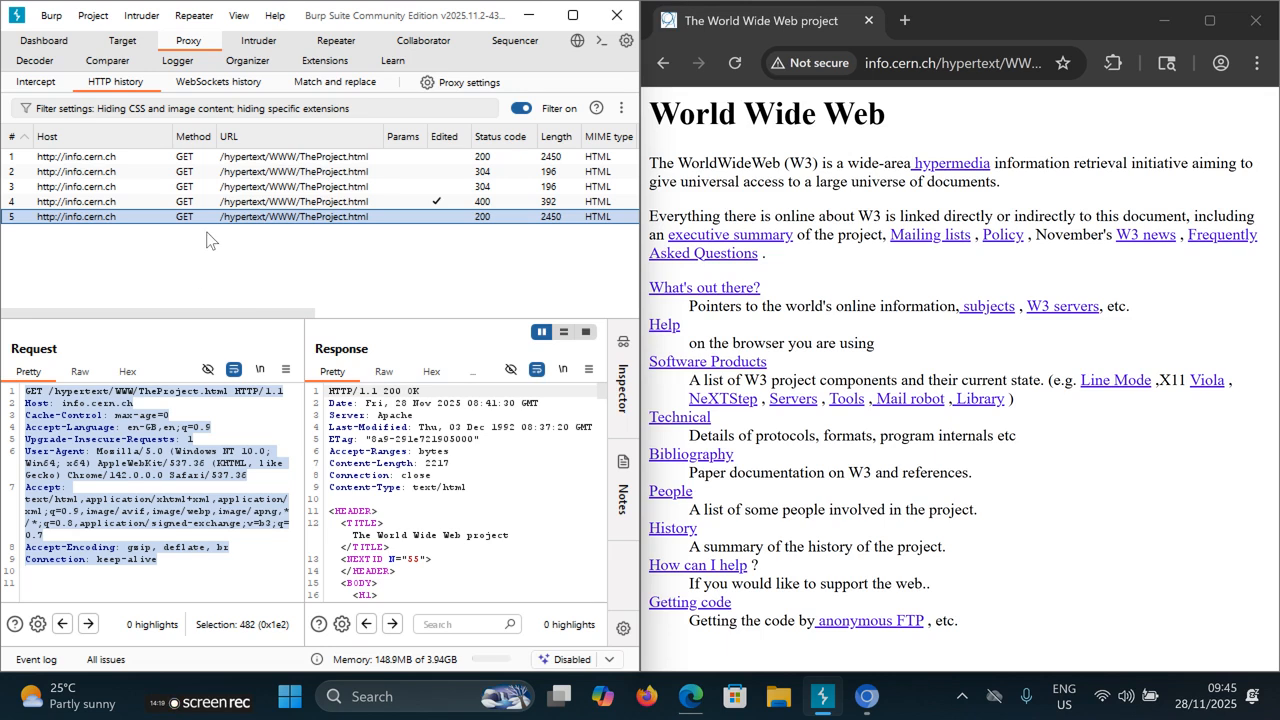
click(210, 570)
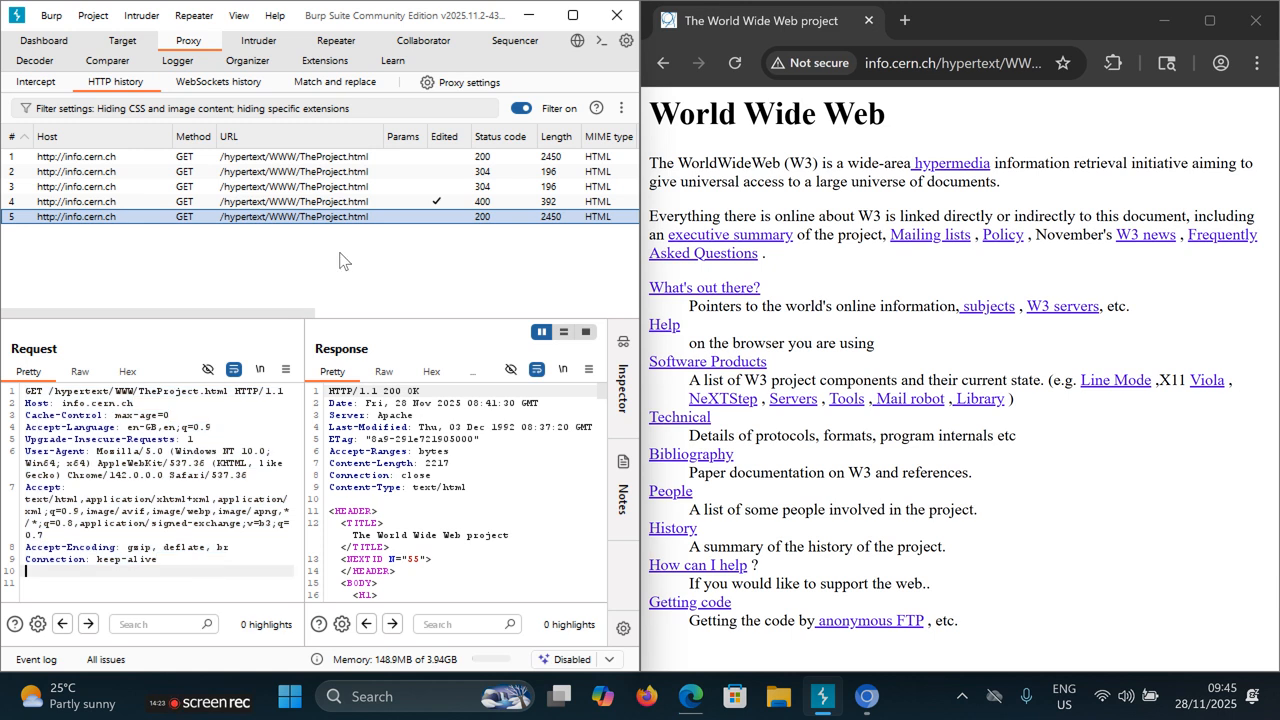
click(386, 108)
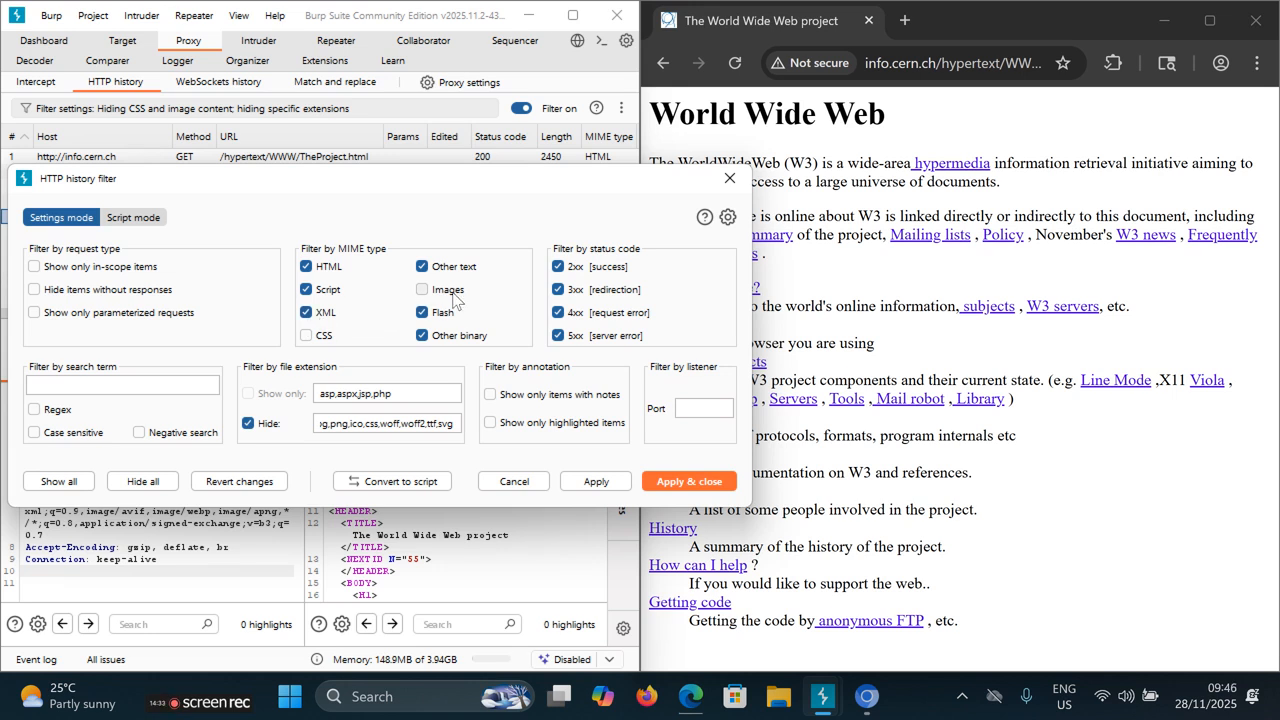
click(729, 178)
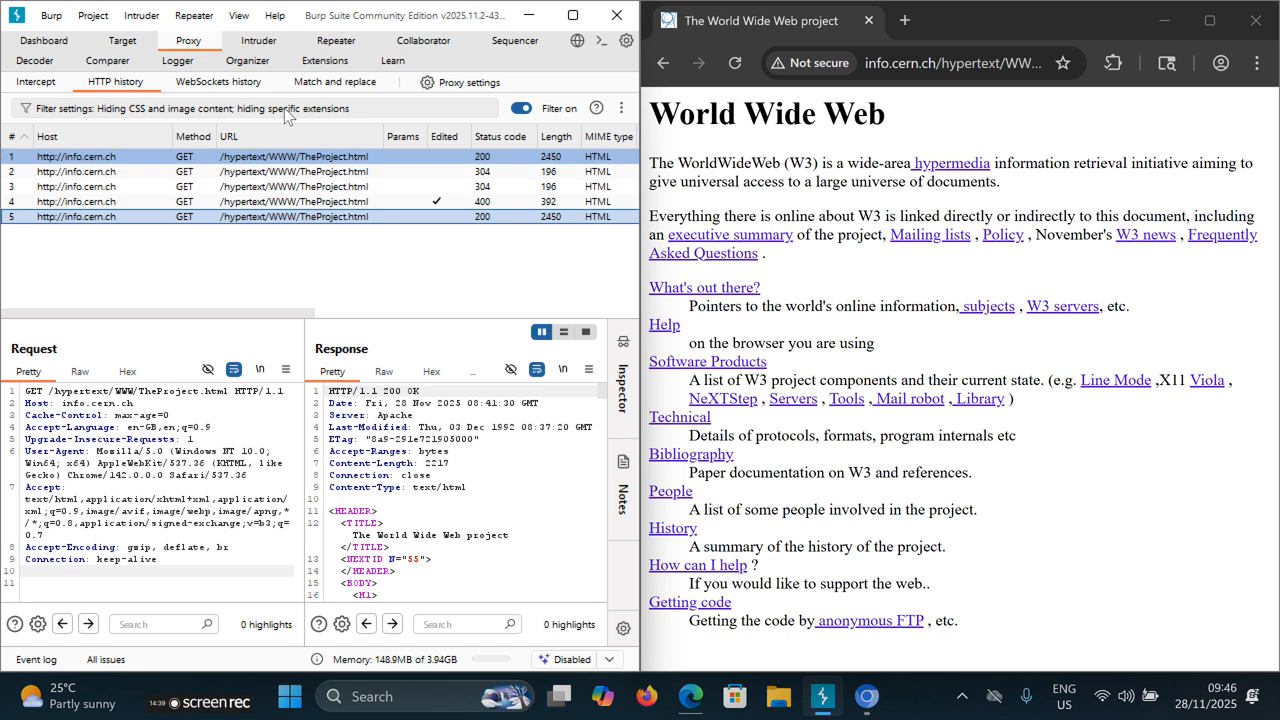
click(411, 106)
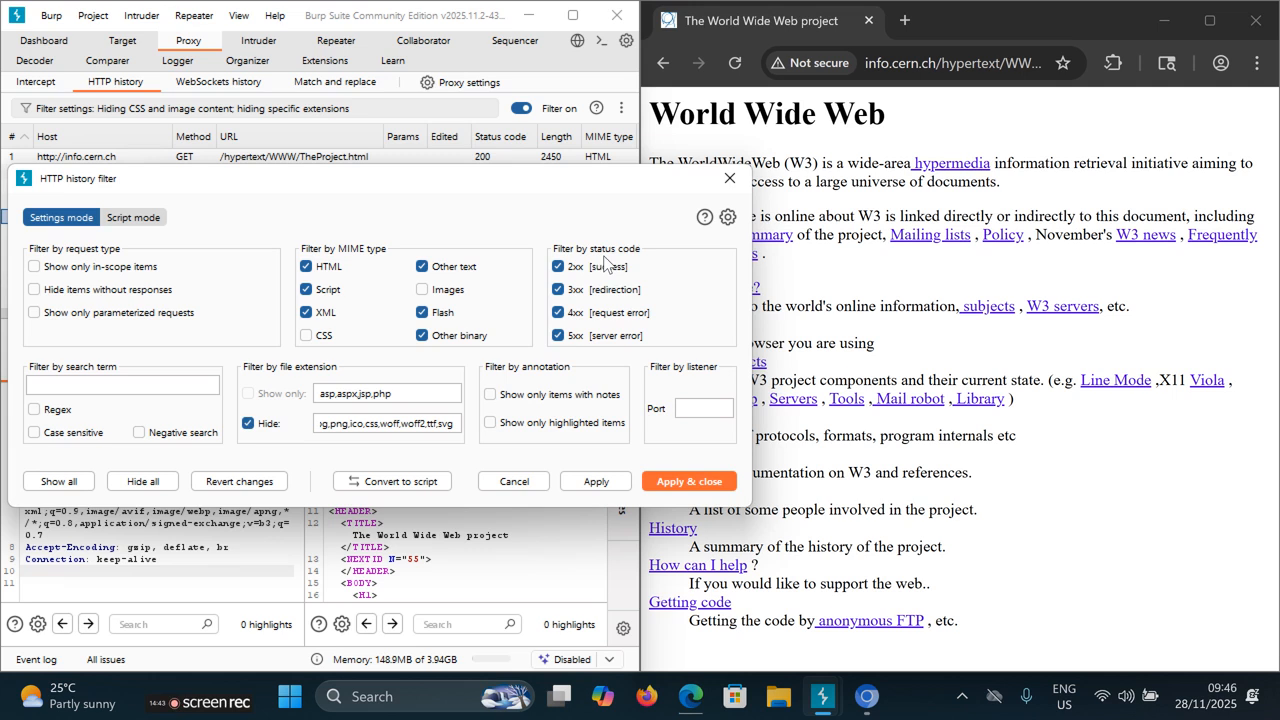
click(730, 180)
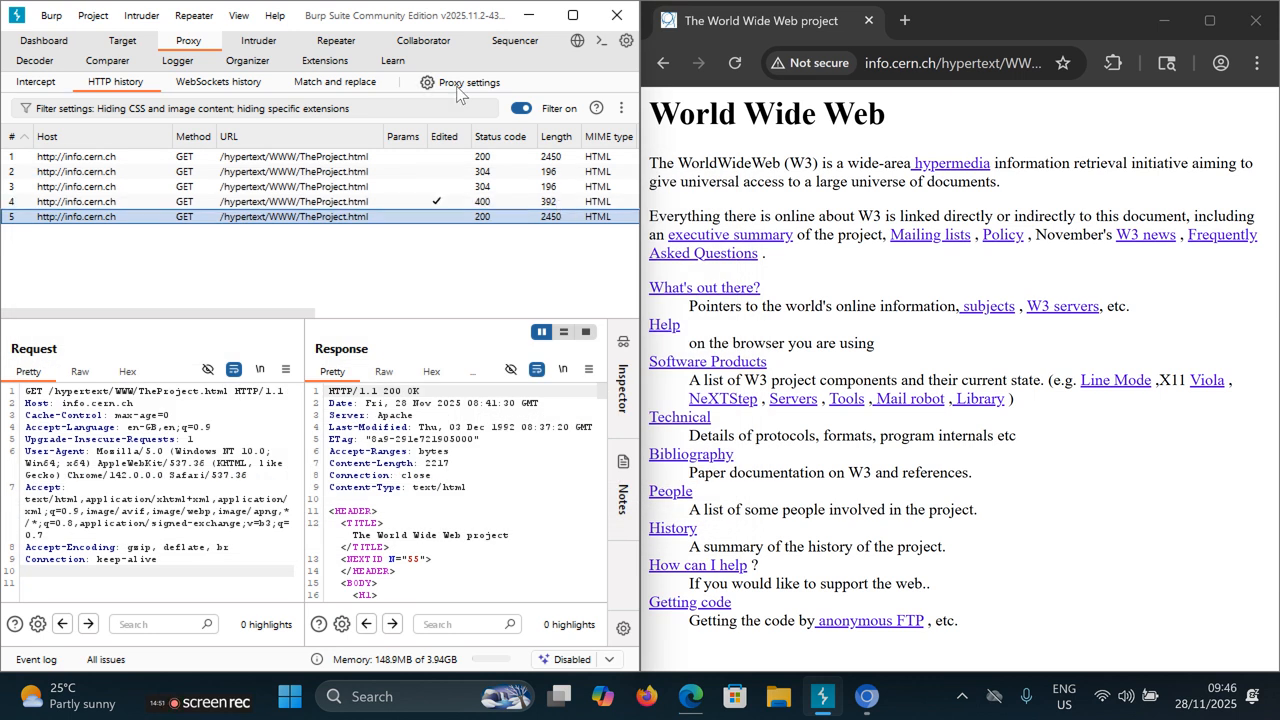
Step: Add a request interception rule in the Proxy settings with operator And, match type Domain name, relationship Matches and condition info.cern.ch
click(572, 15)
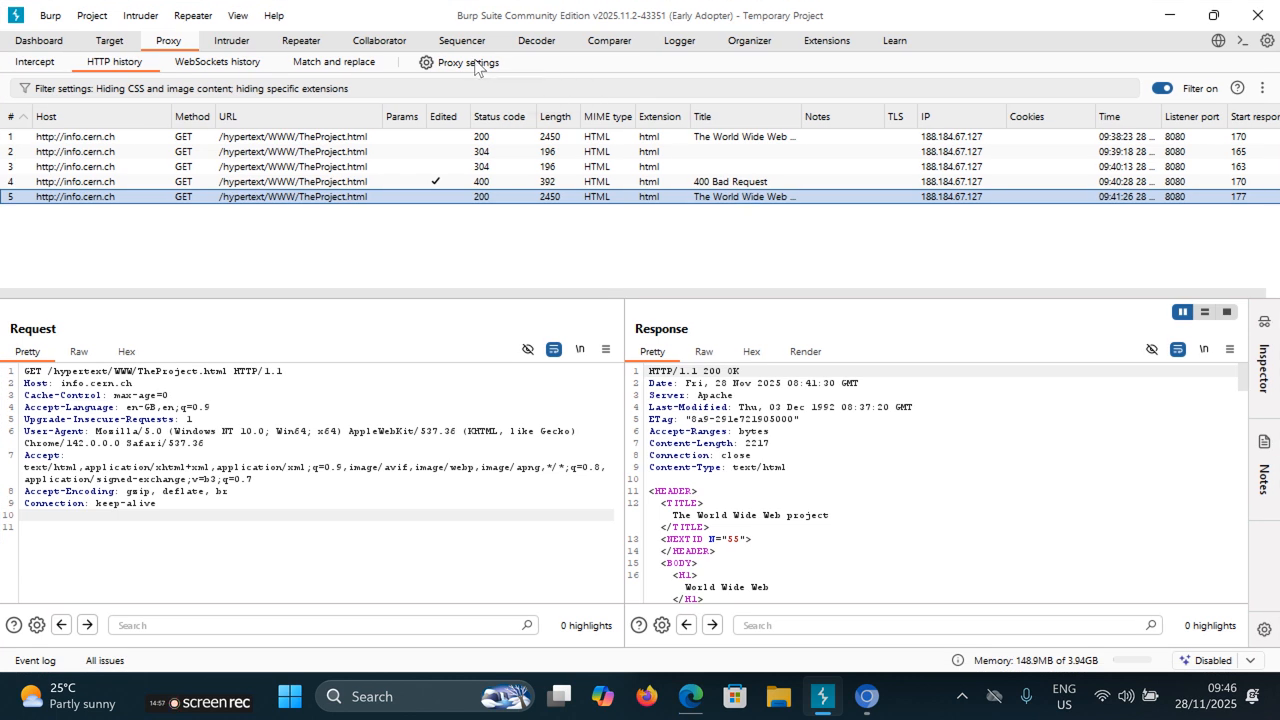
click(476, 65)
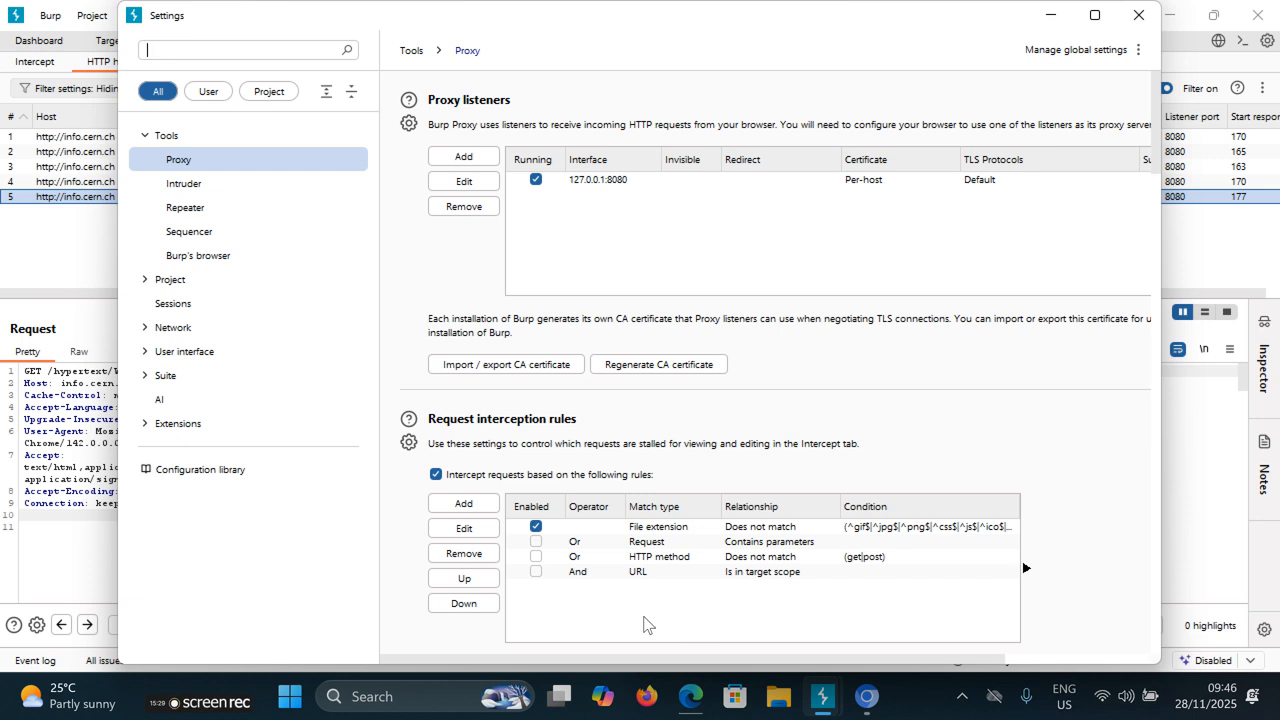
click(474, 508)
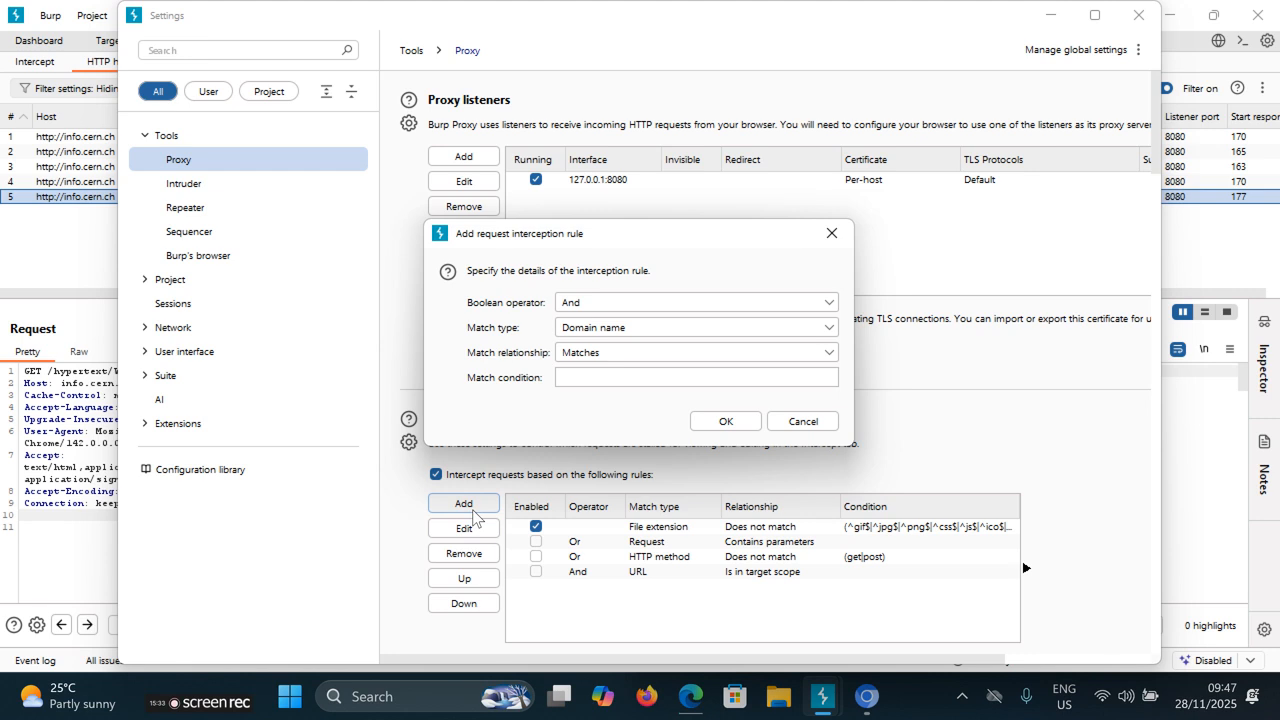
click(620, 379)
text(info.cern.ch)
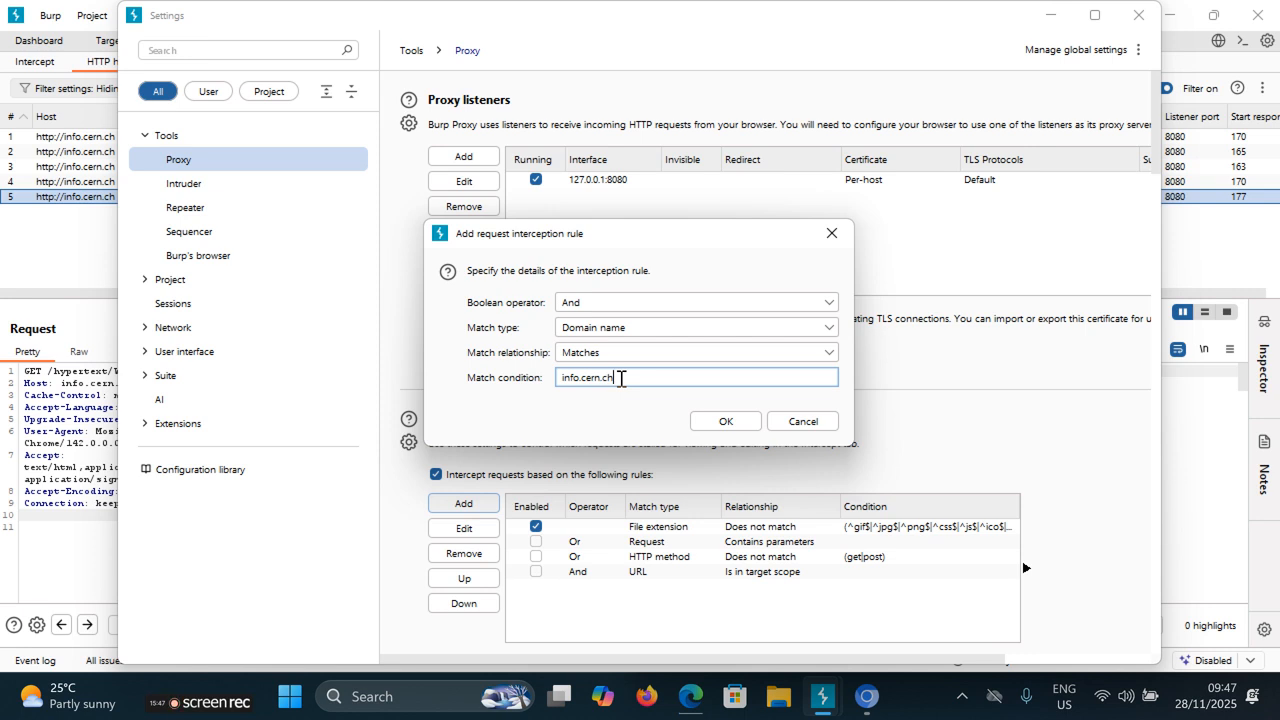
click(745, 423)
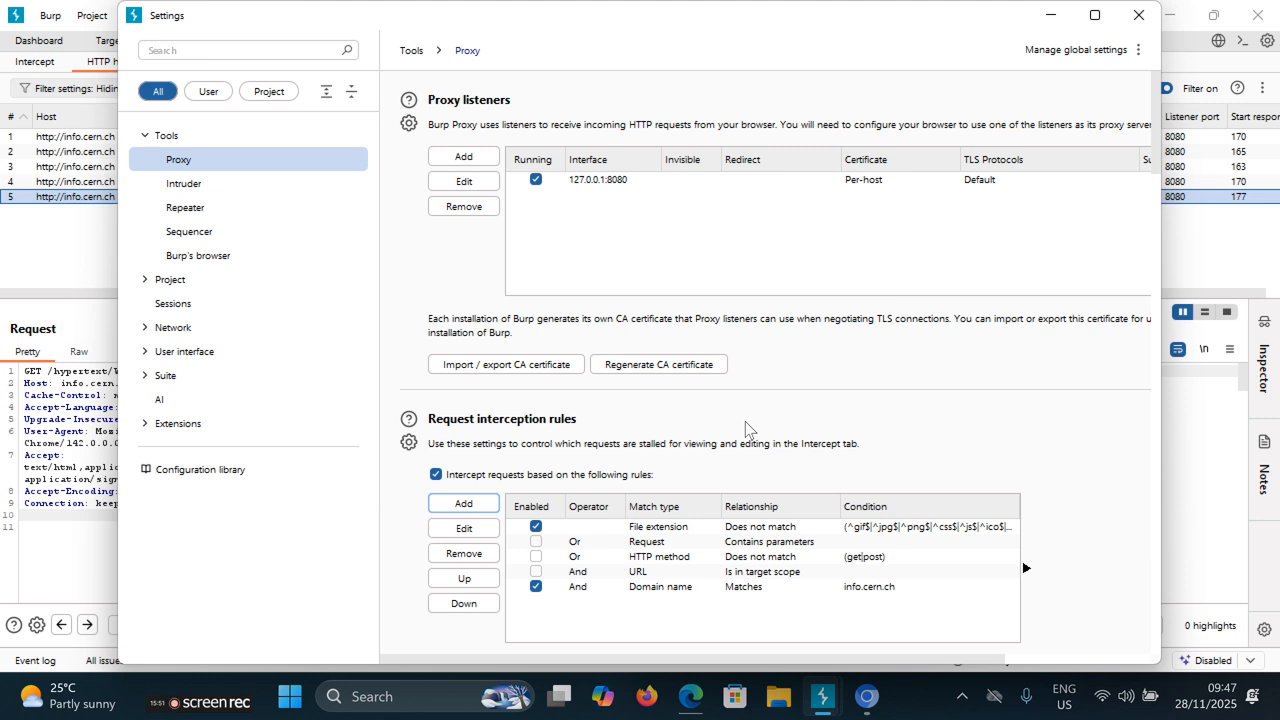
click(1143, 18)
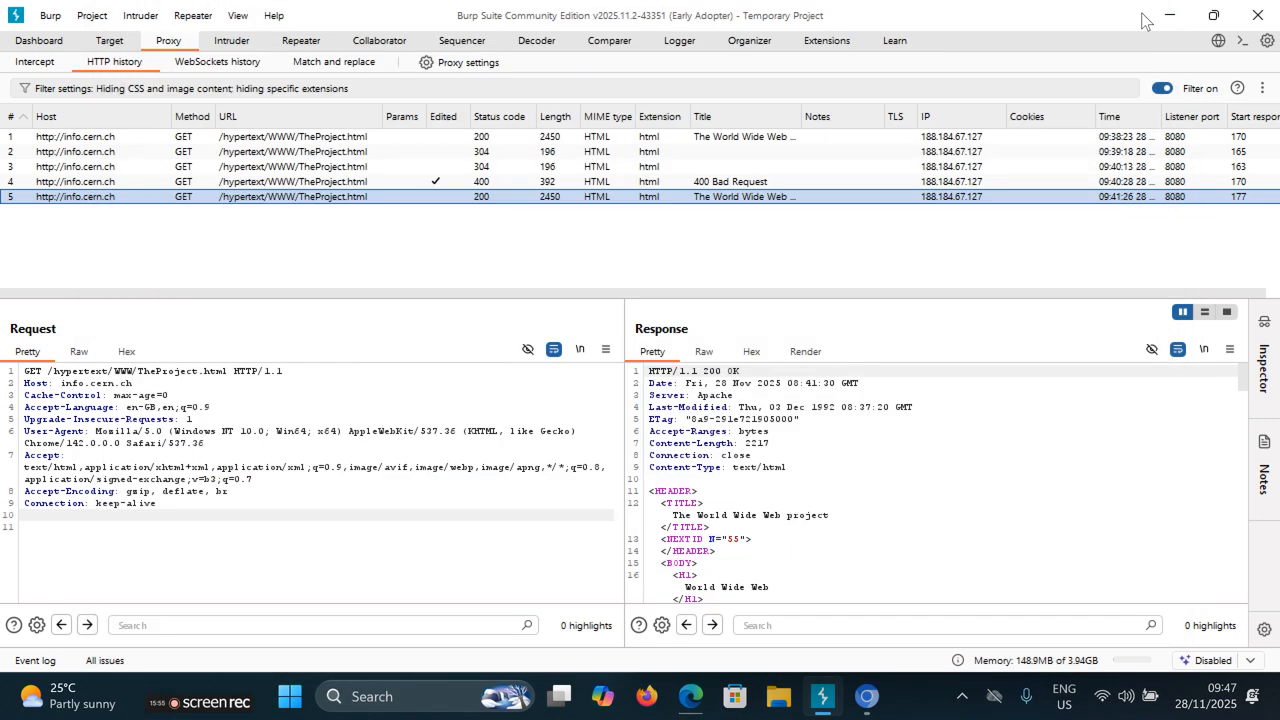
Step: Tile Burp Suite beside the browser and try to load gooogle.fr in a new tab, continuing past the insecure-connection warning
mouse_move(1216, 18)
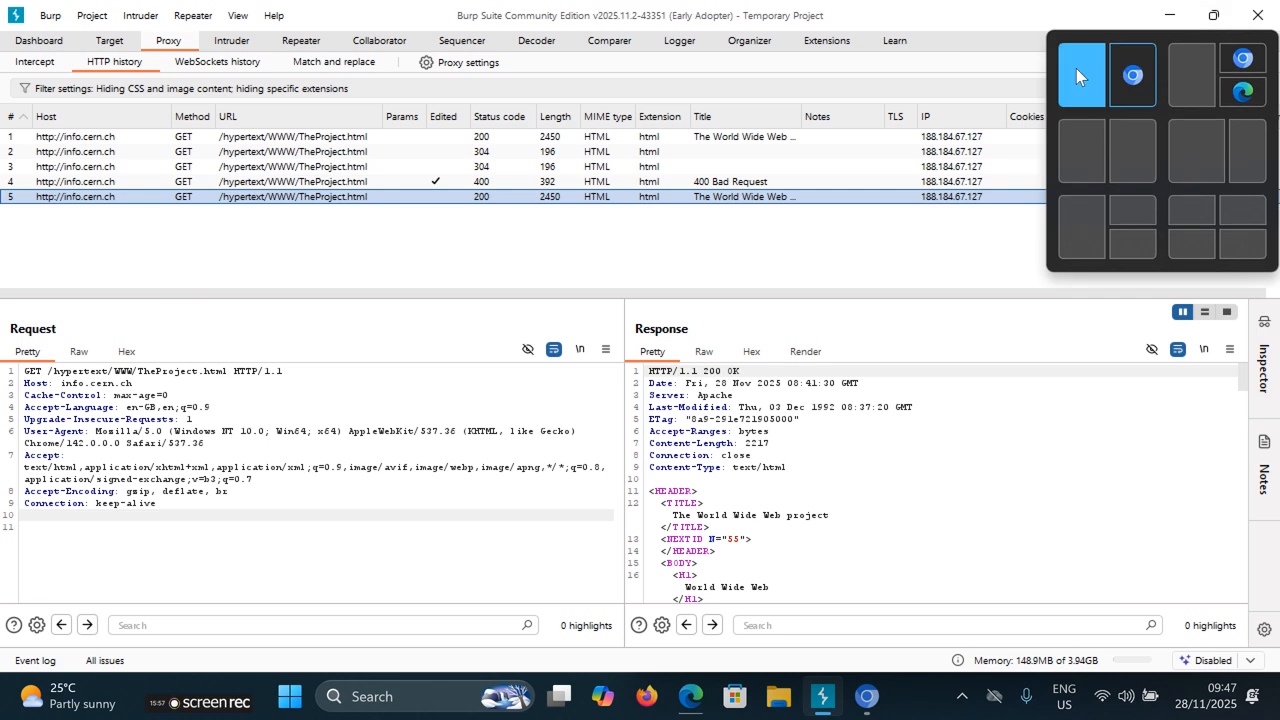
click(1076, 68)
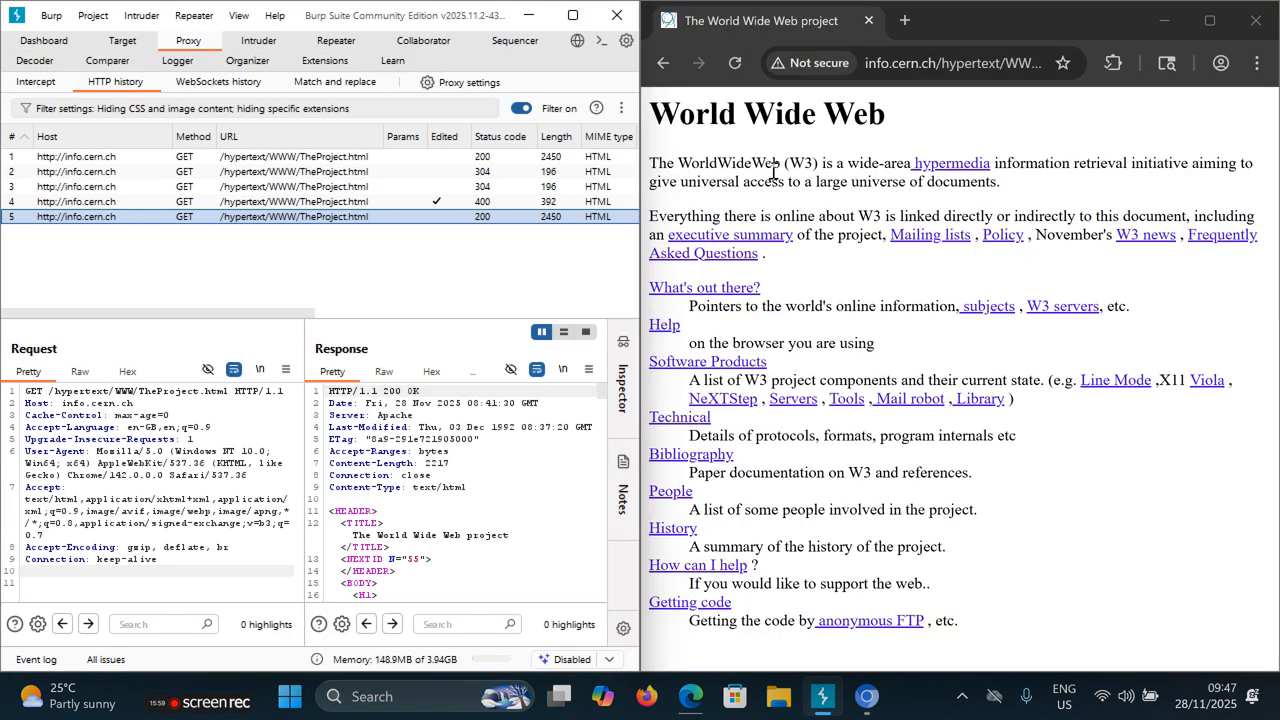
click(905, 21)
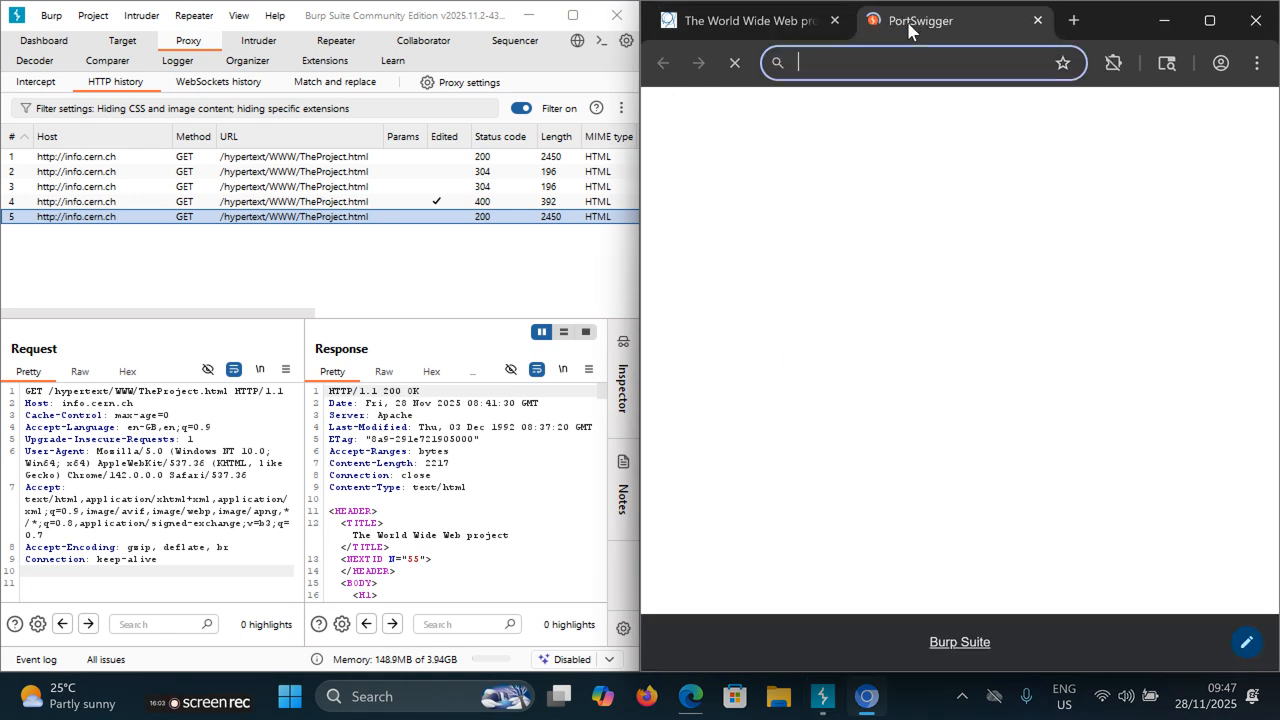
text(go)
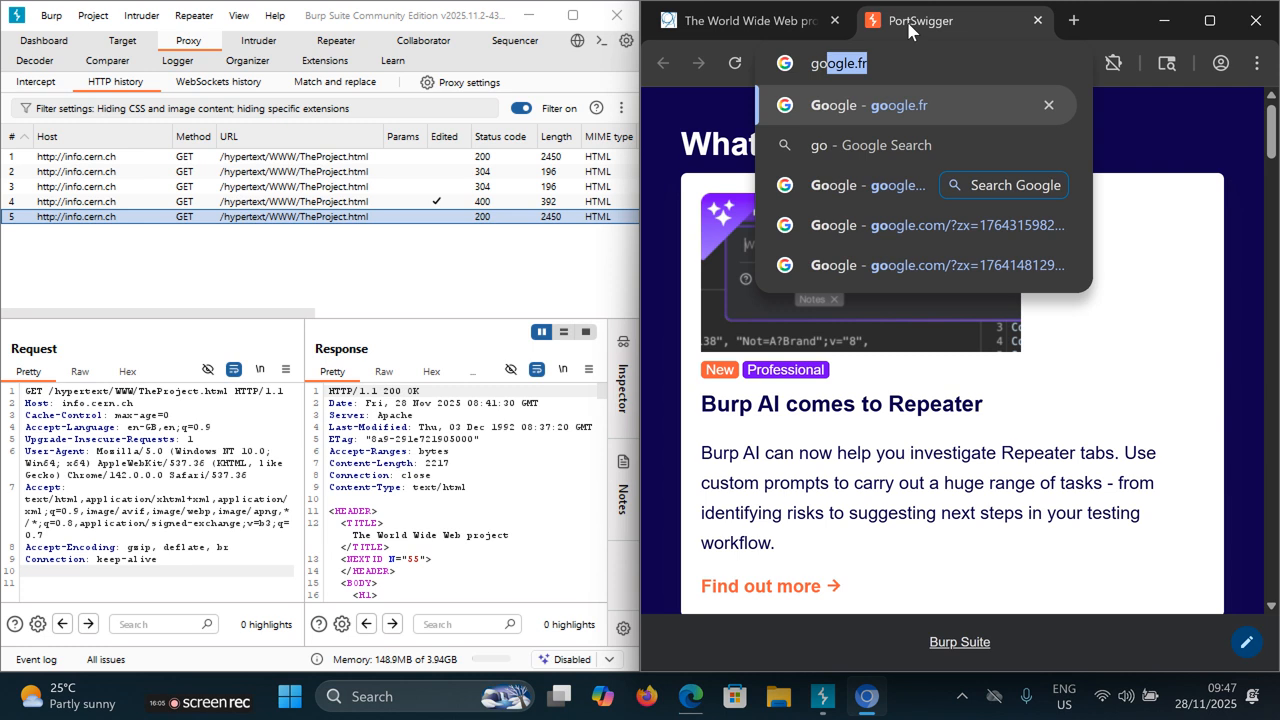
text(oogle.fr)
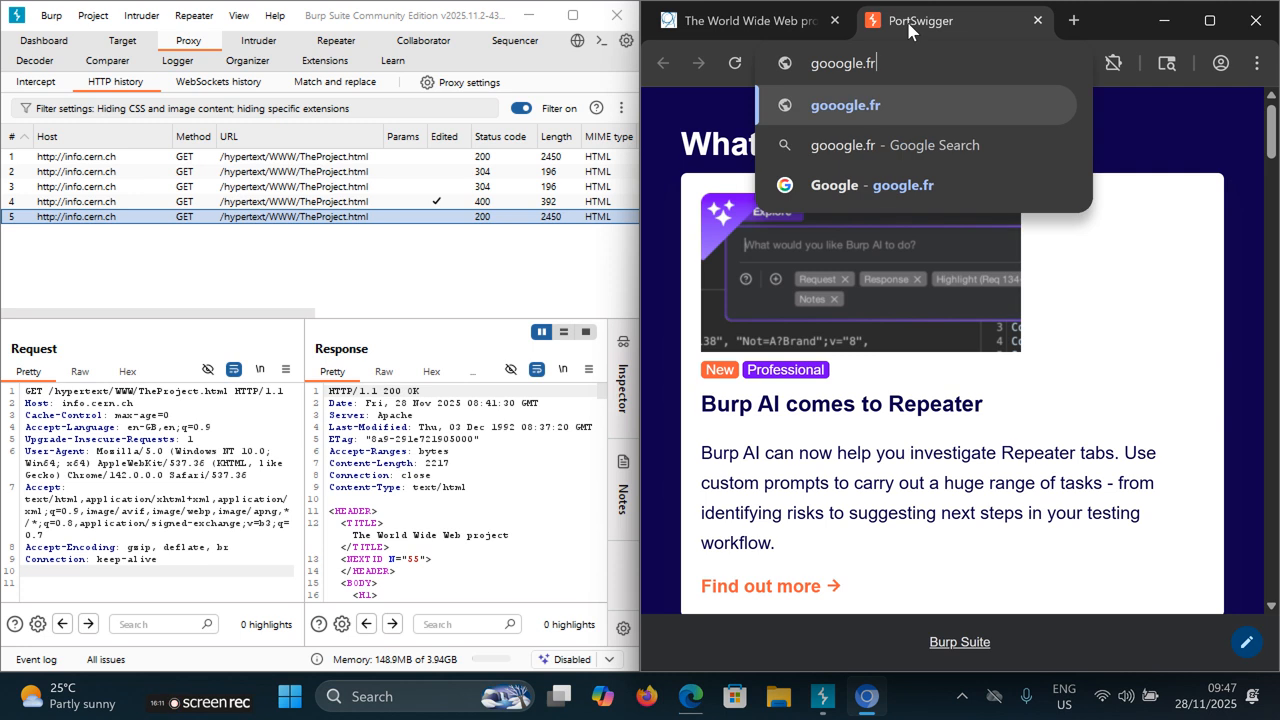
key(Return)
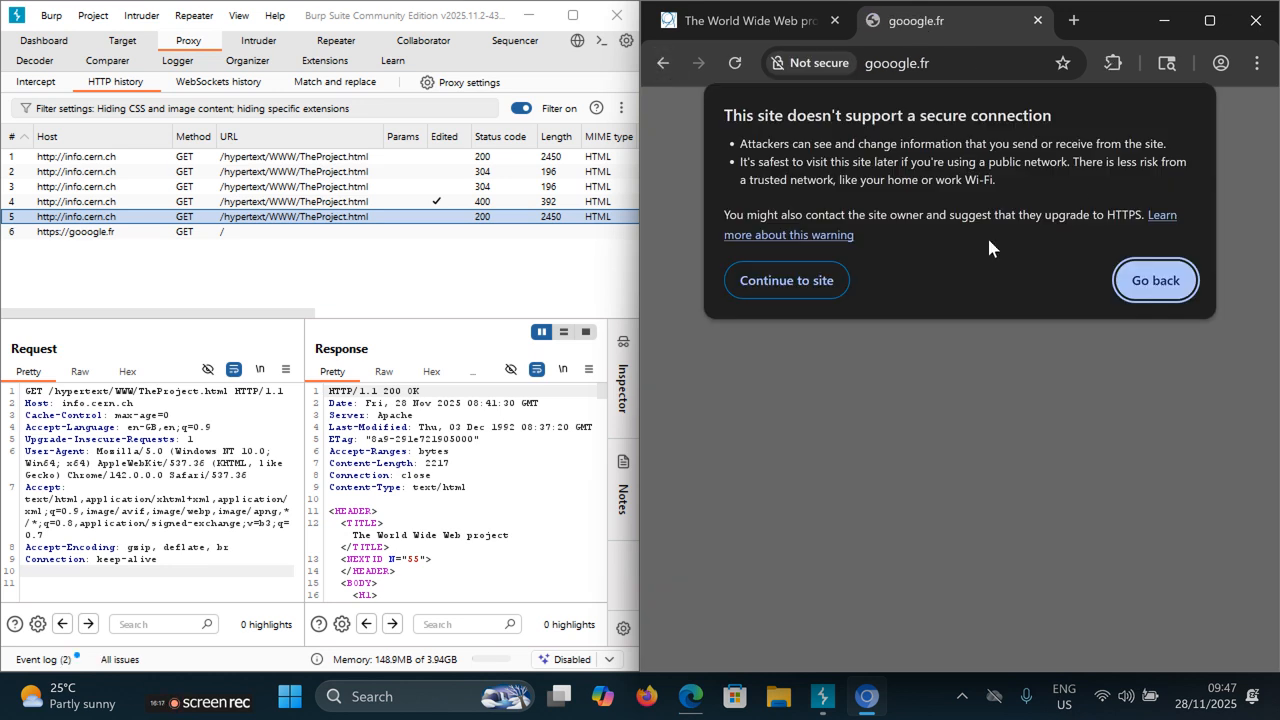
click(808, 288)
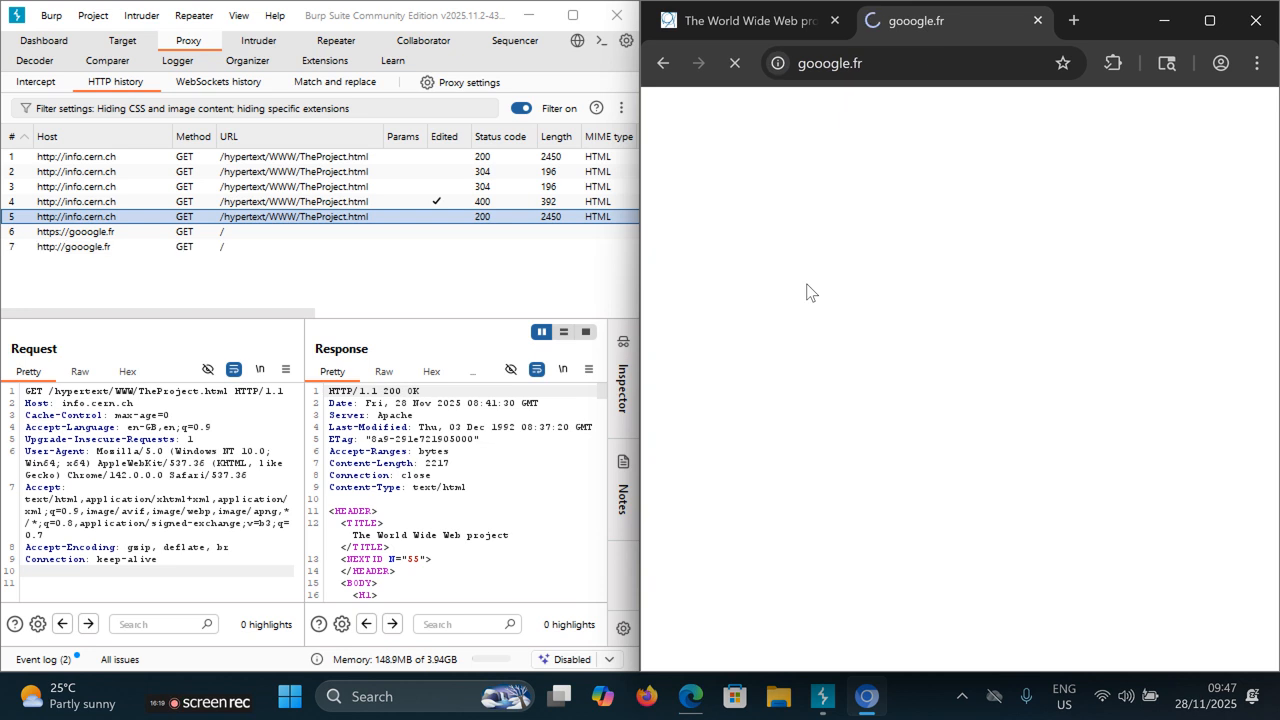
Step: Check Proxy interception by toggling it off and back on, and close the browser window
click(33, 82)
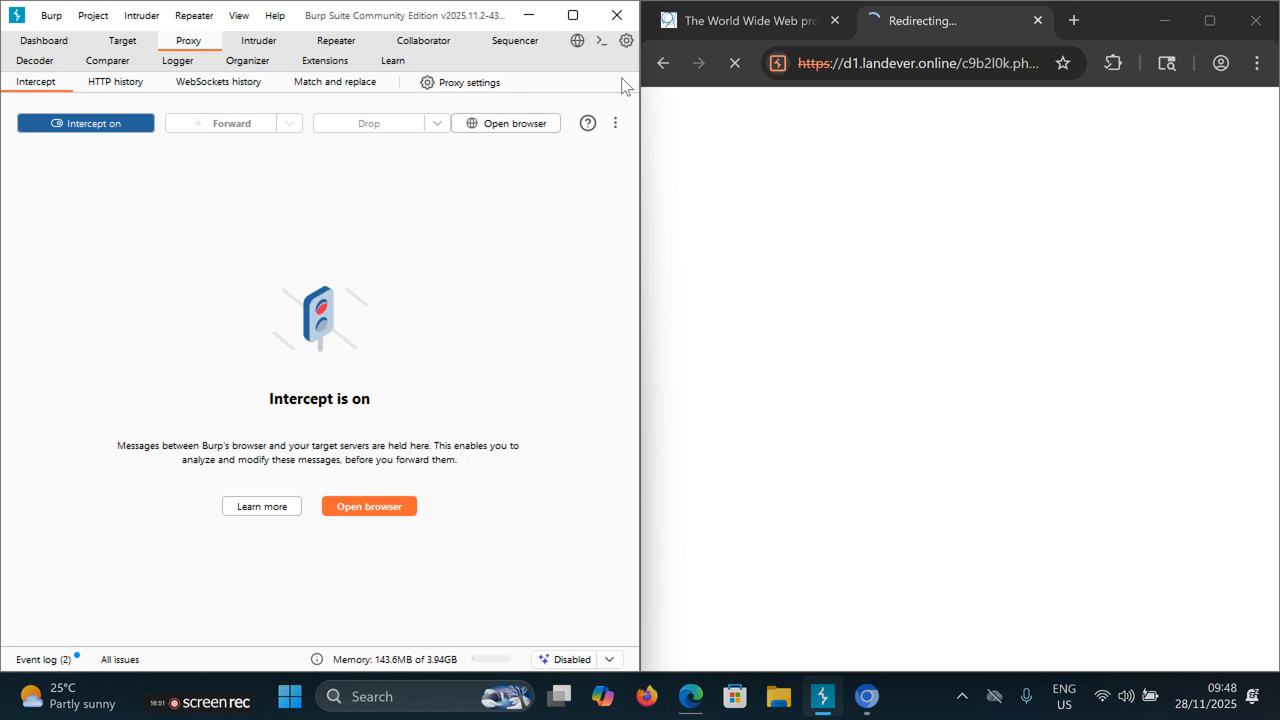
click(93, 123)
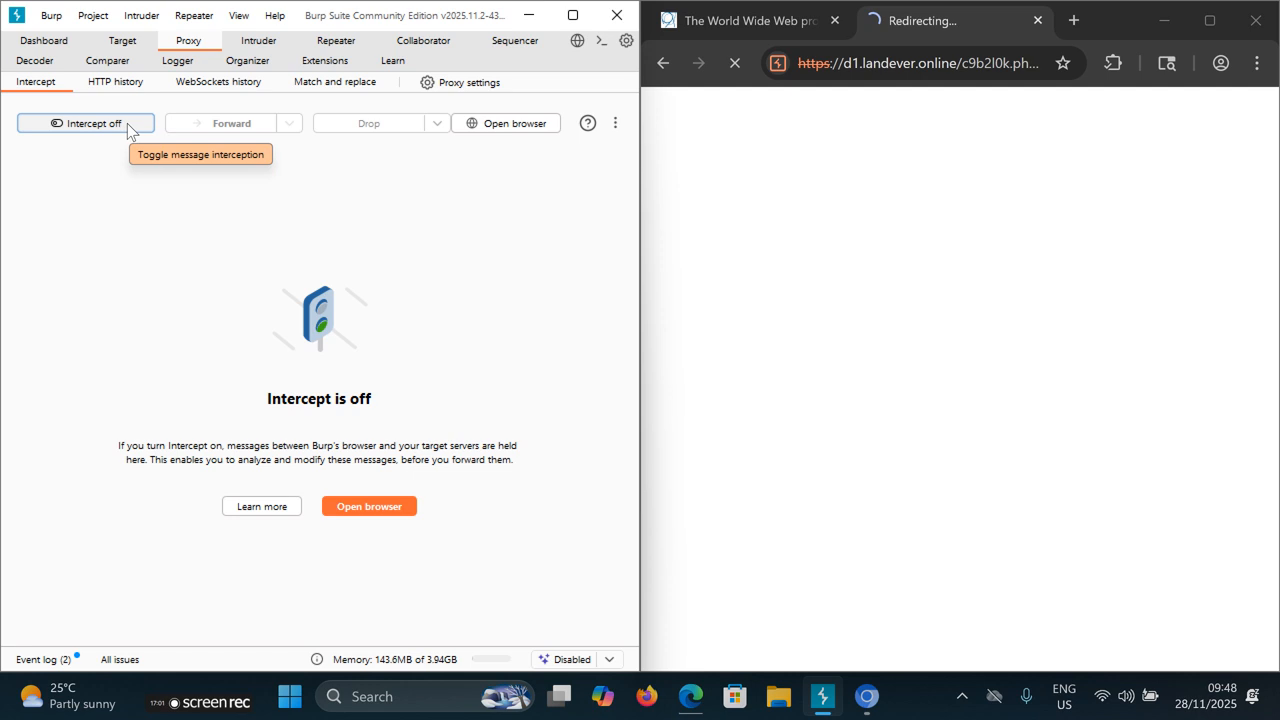
click(129, 127)
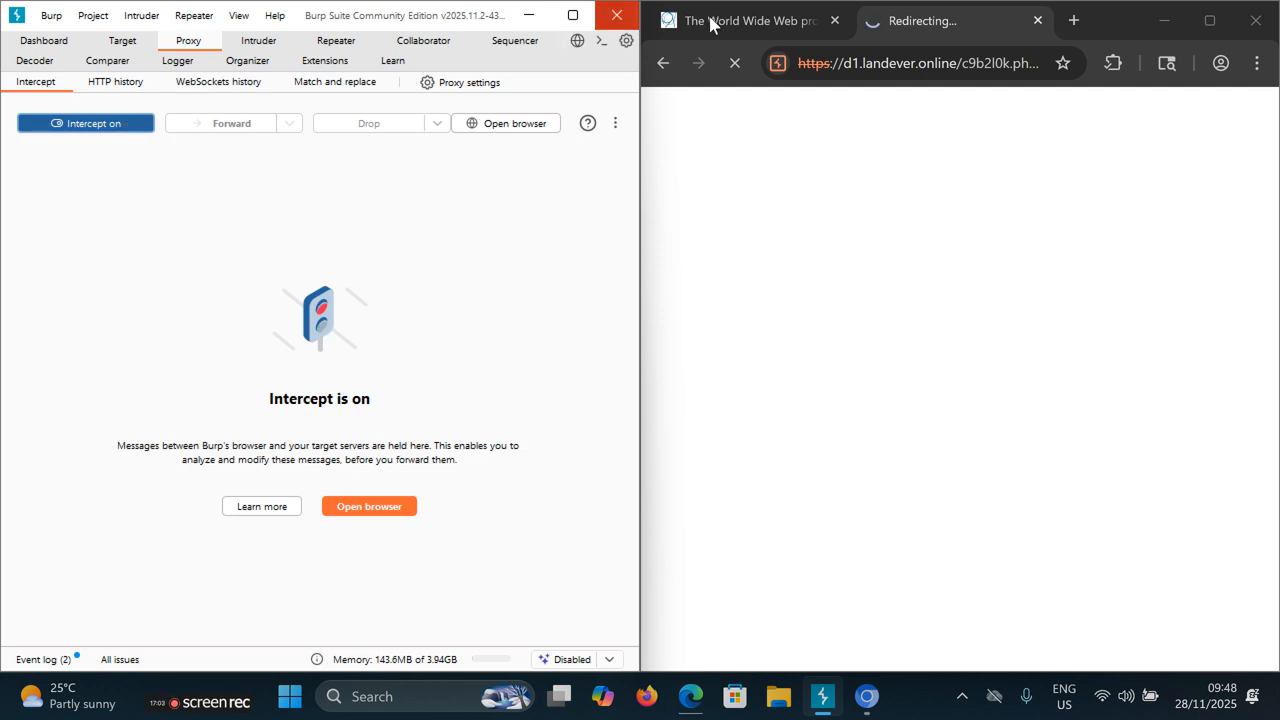
mouse_move(739, 26)
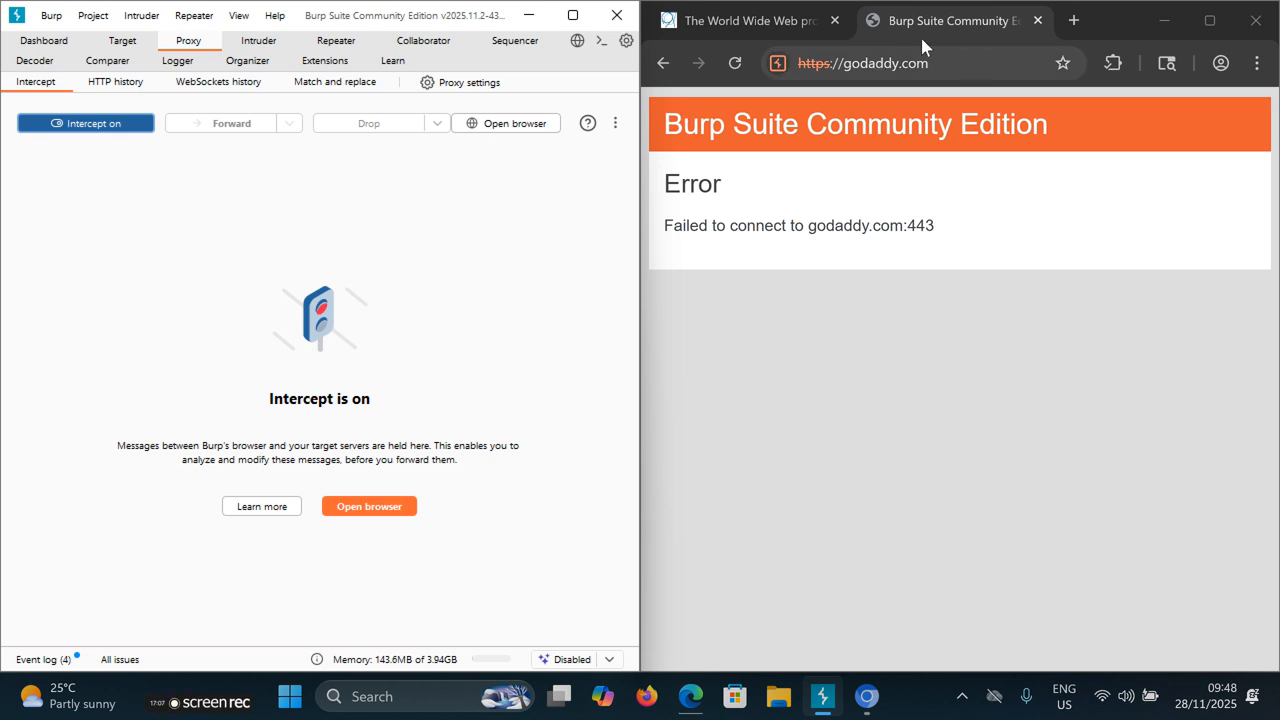
mouse_move(965, 42)
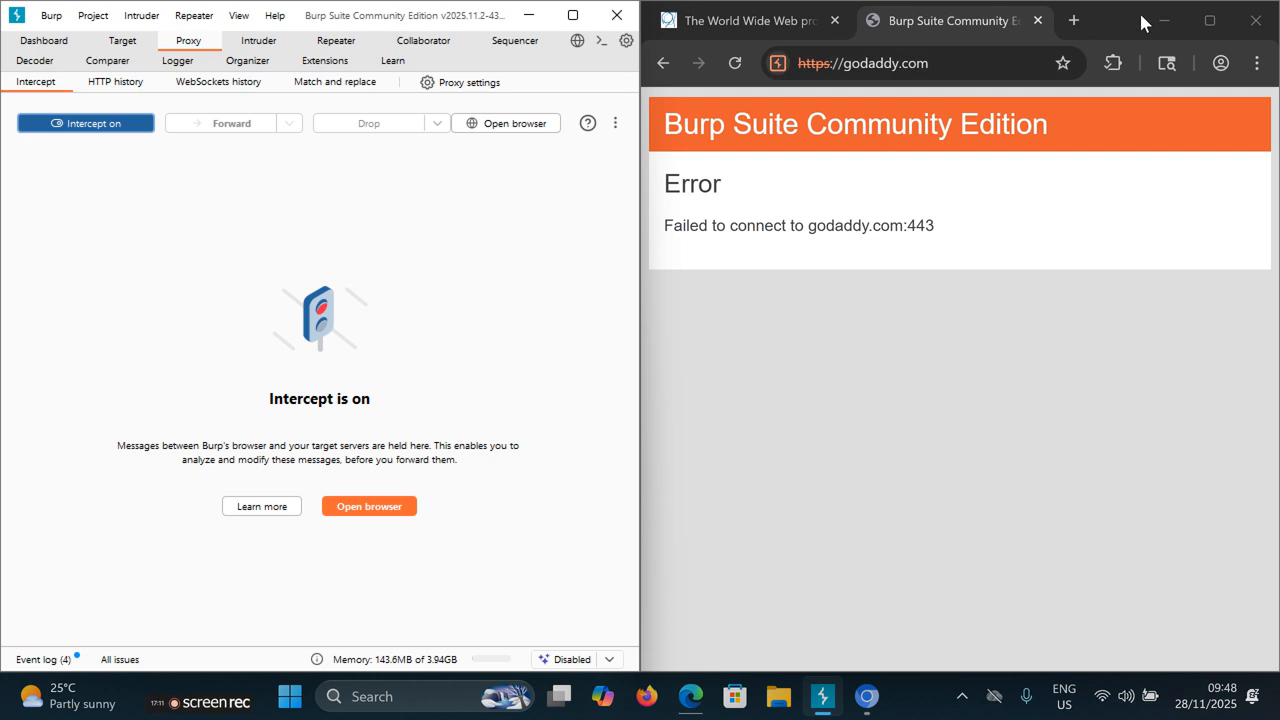
click(1257, 20)
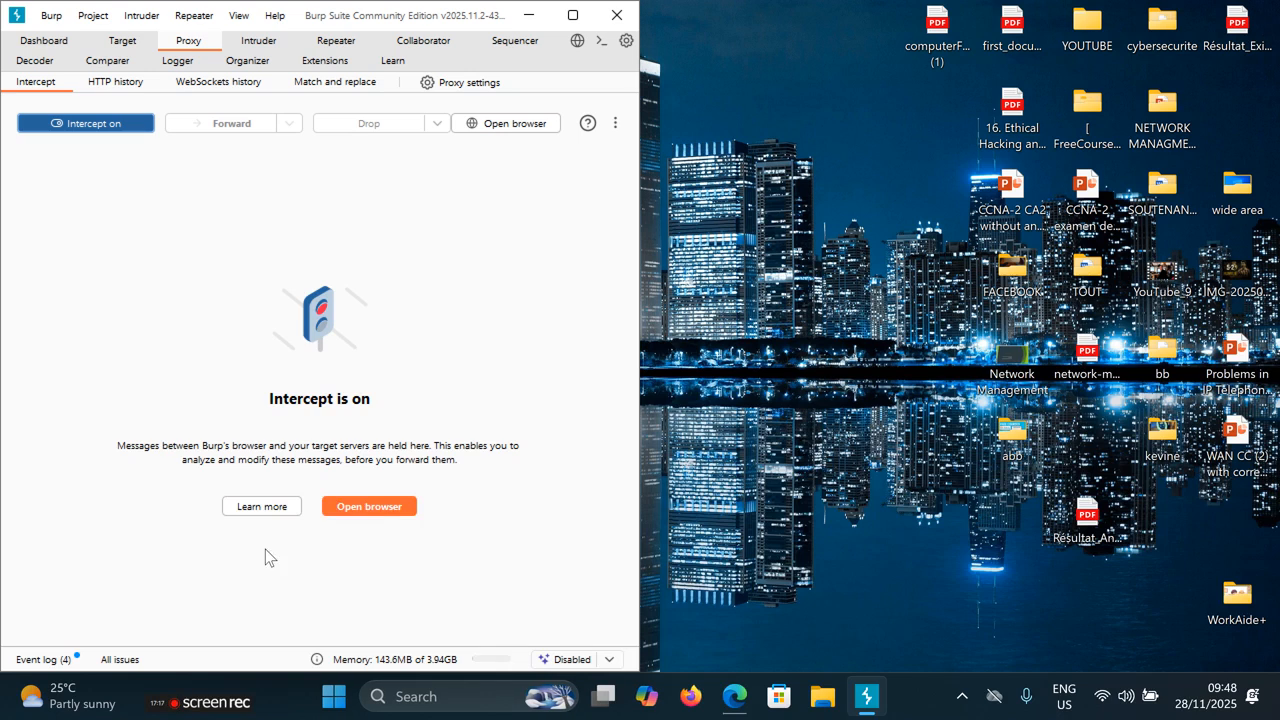
Step: Open a new Burp browser window, tile it on the left half of the desktop beside Burp Suite, and load google.fr
click(376, 506)
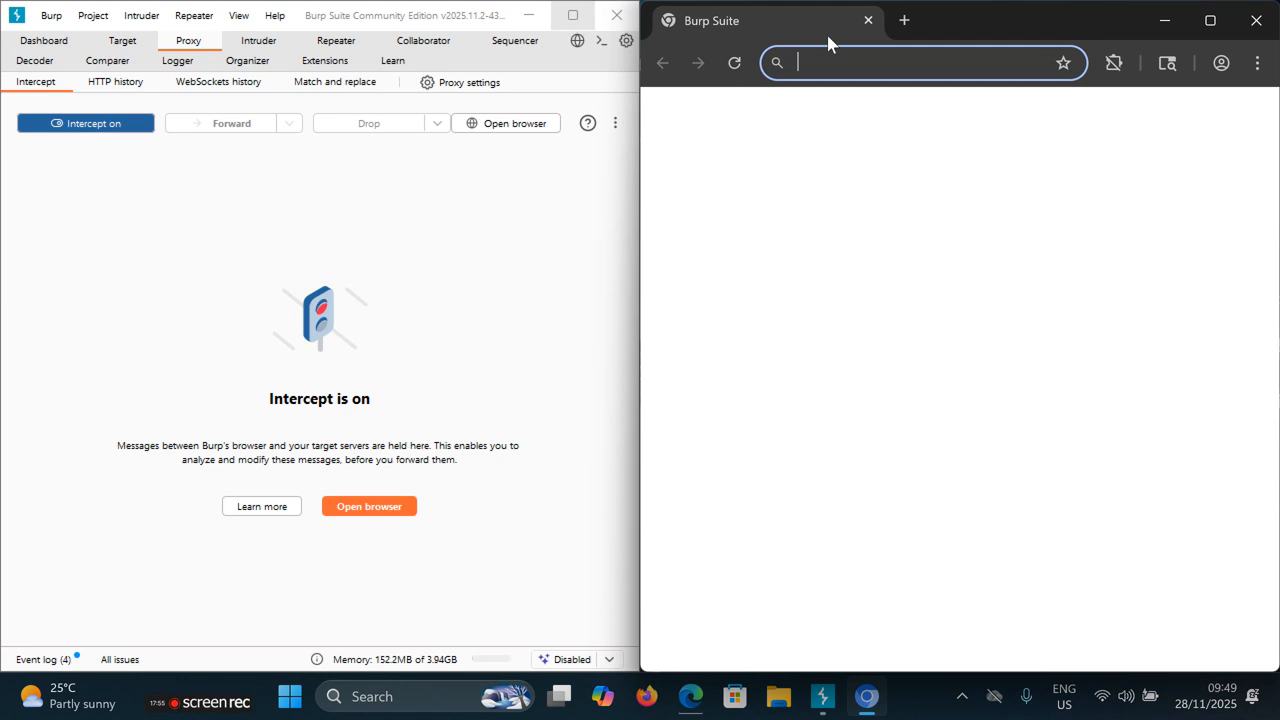
mouse_move(1212, 18)
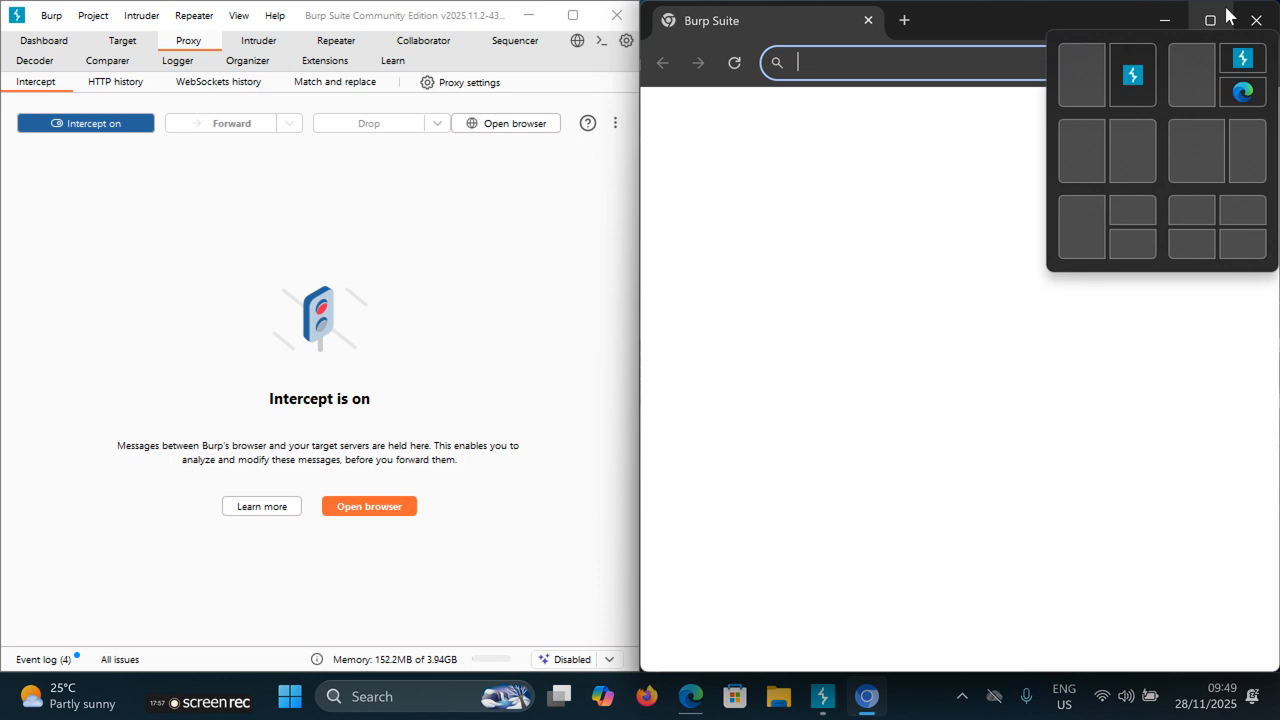
click(1086, 81)
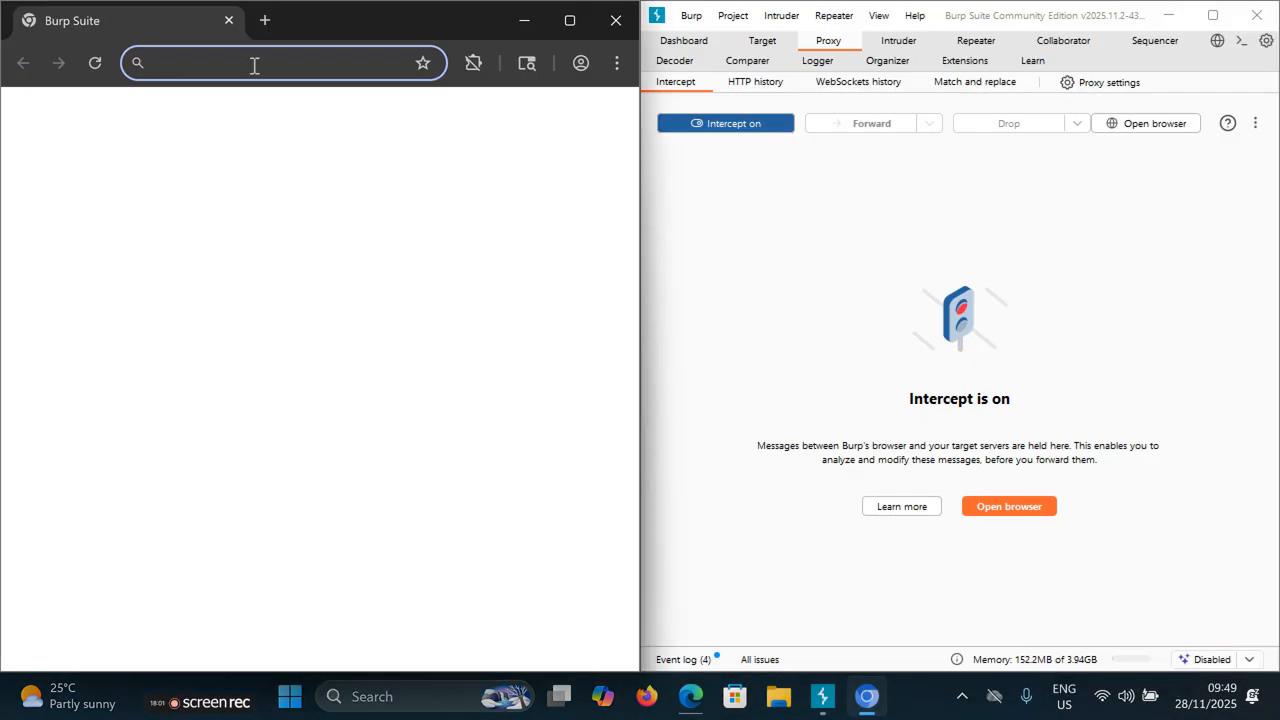
text(google.fr)
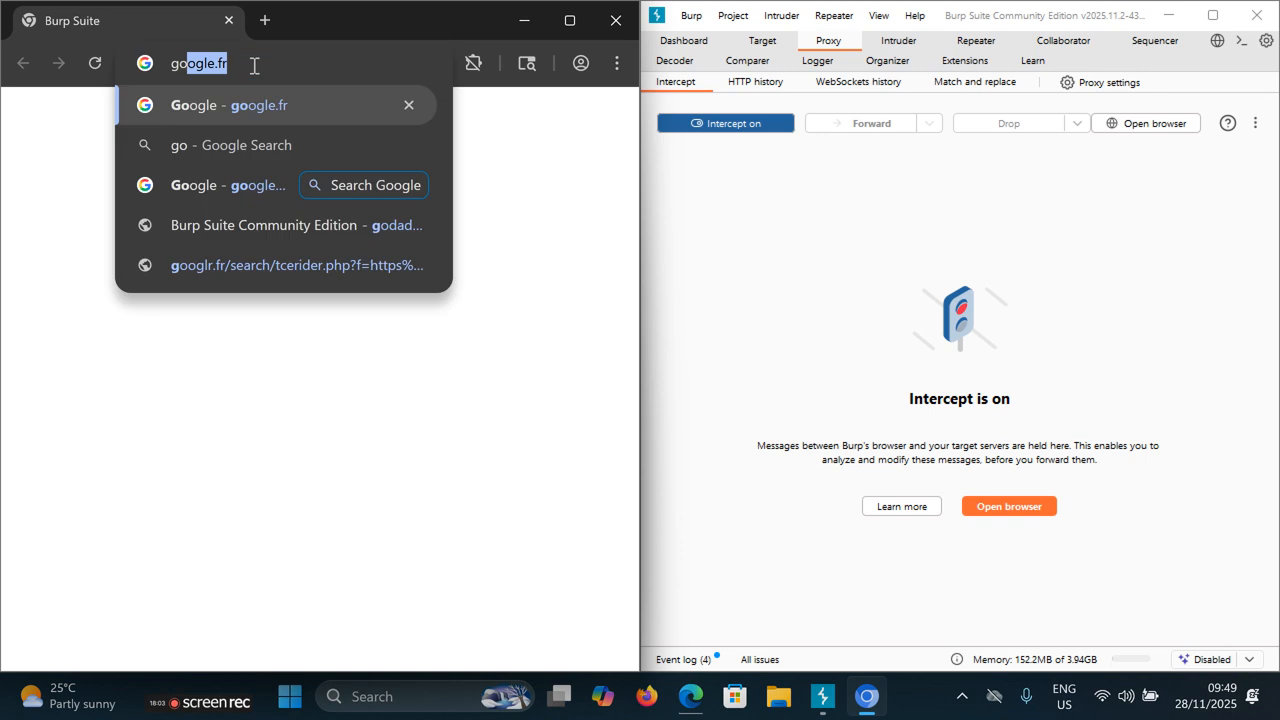
key(Return)
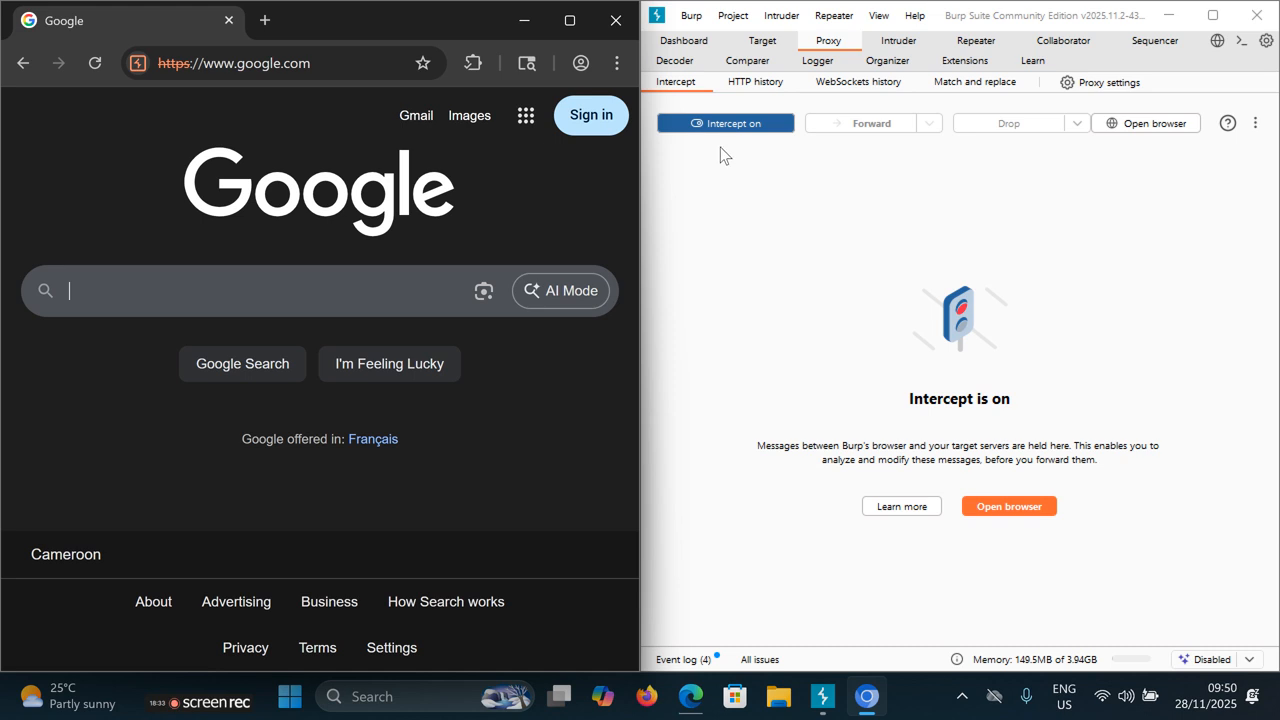
Step: Load info.cern.ch/hypertext/WWW/TheProject.html in a new tab and reload the page to intercept its request
click(265, 21)
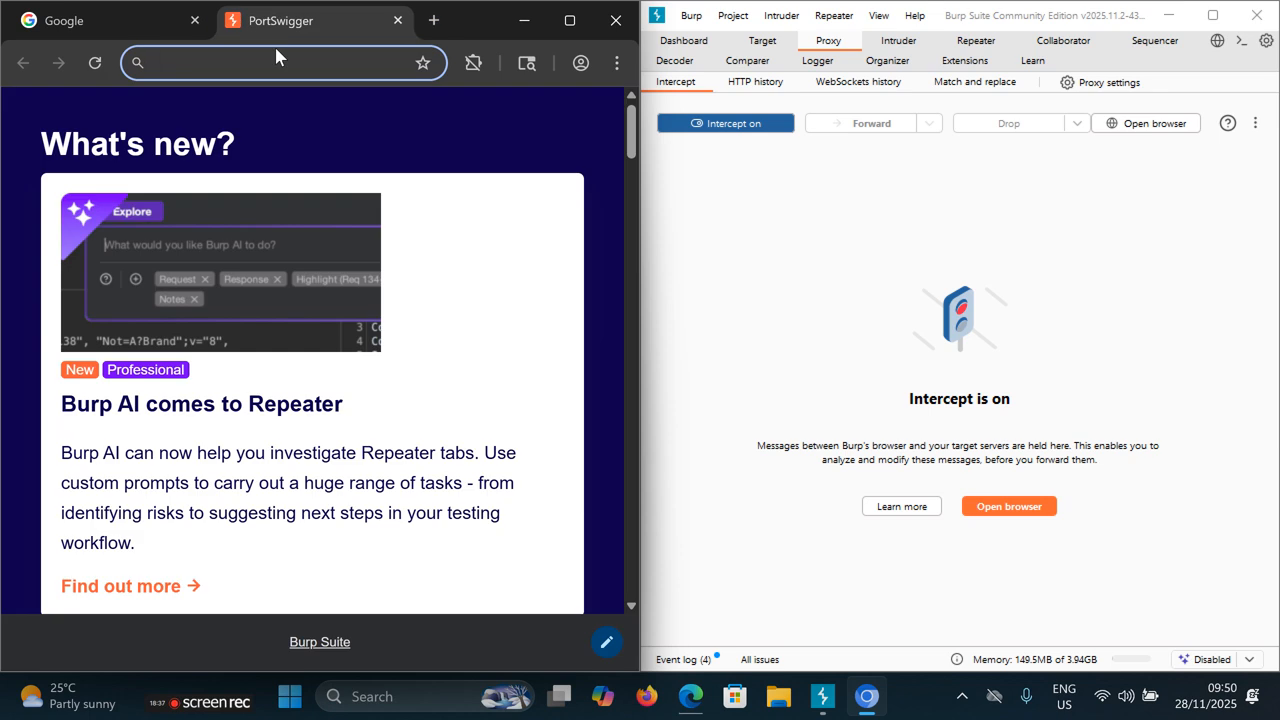
text(inf)
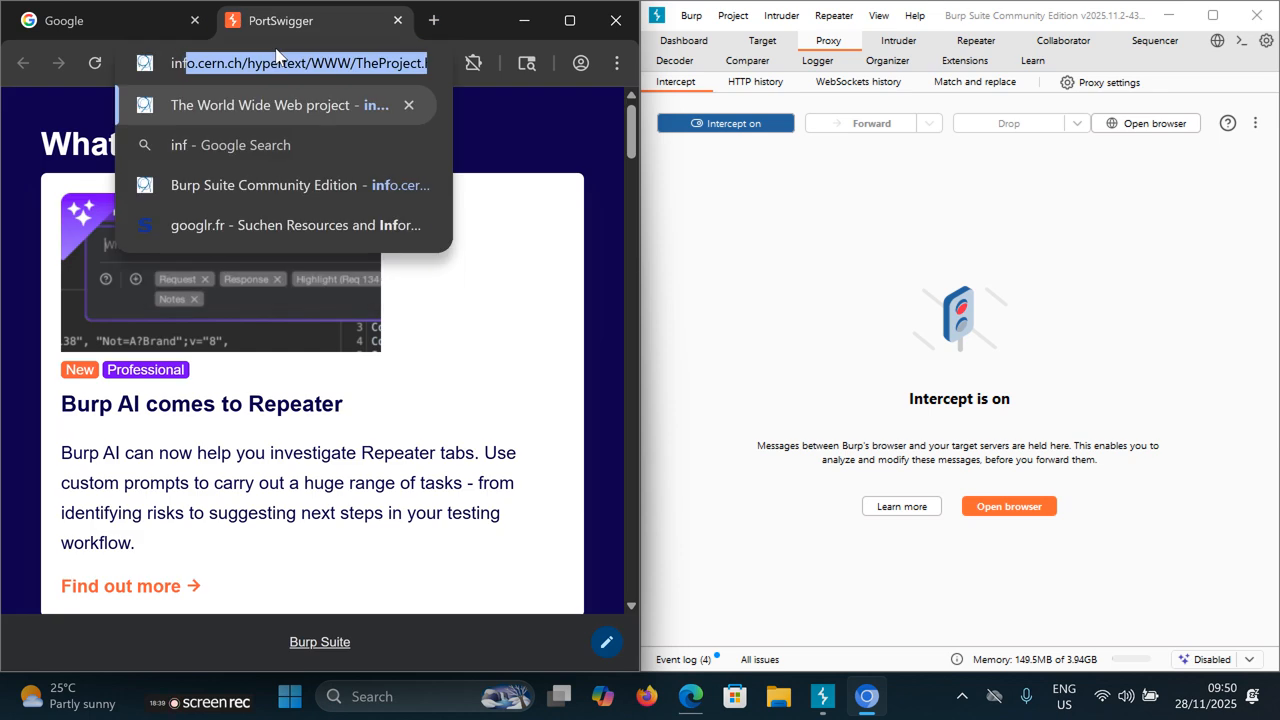
key(Return)
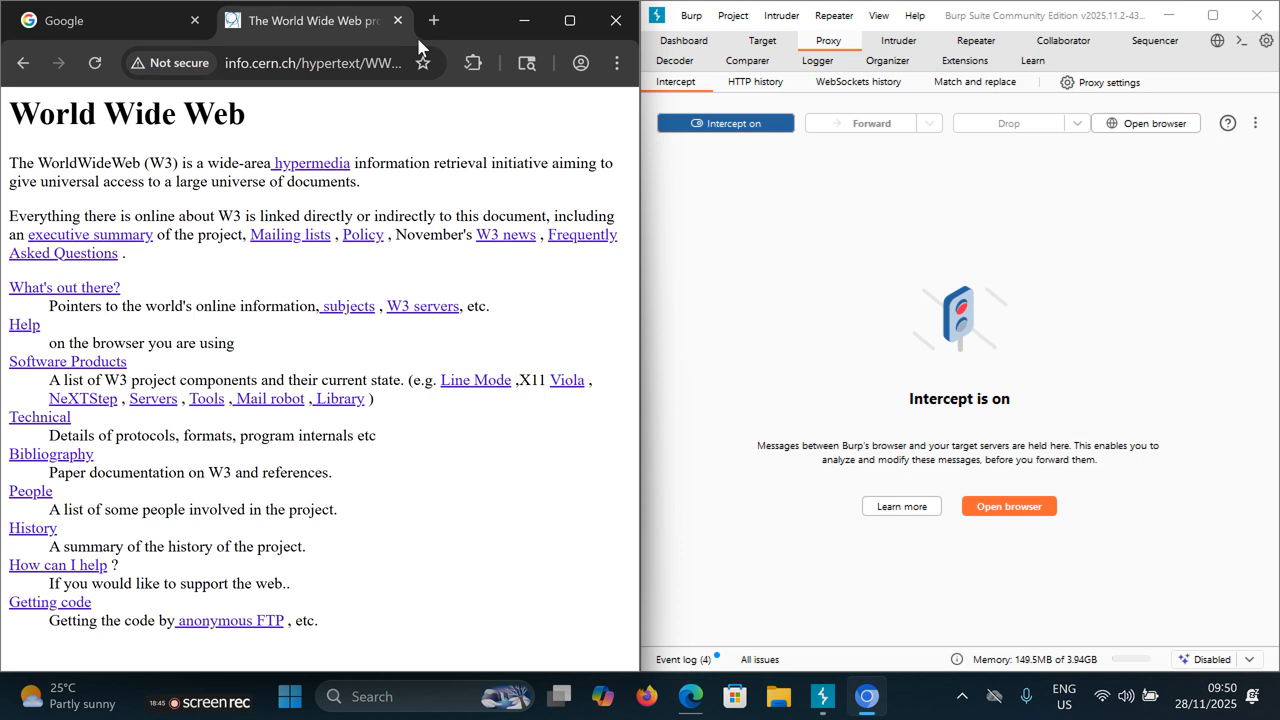
click(370, 62)
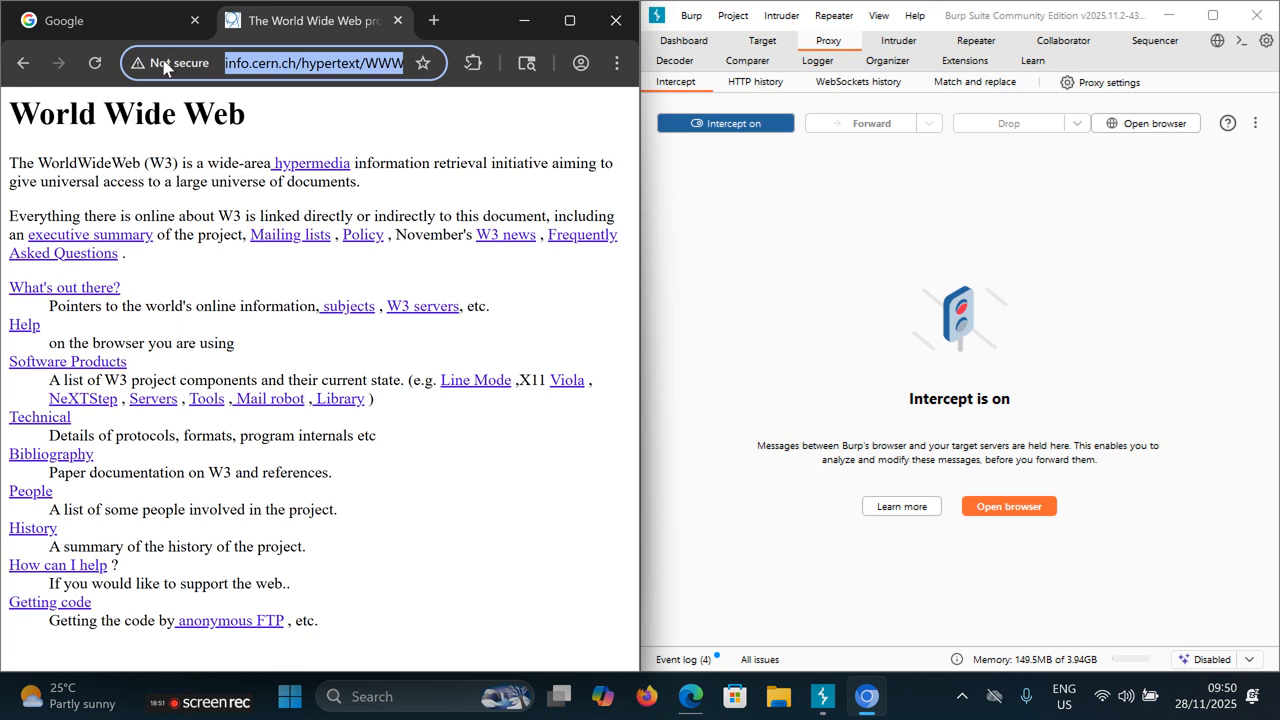
click(96, 64)
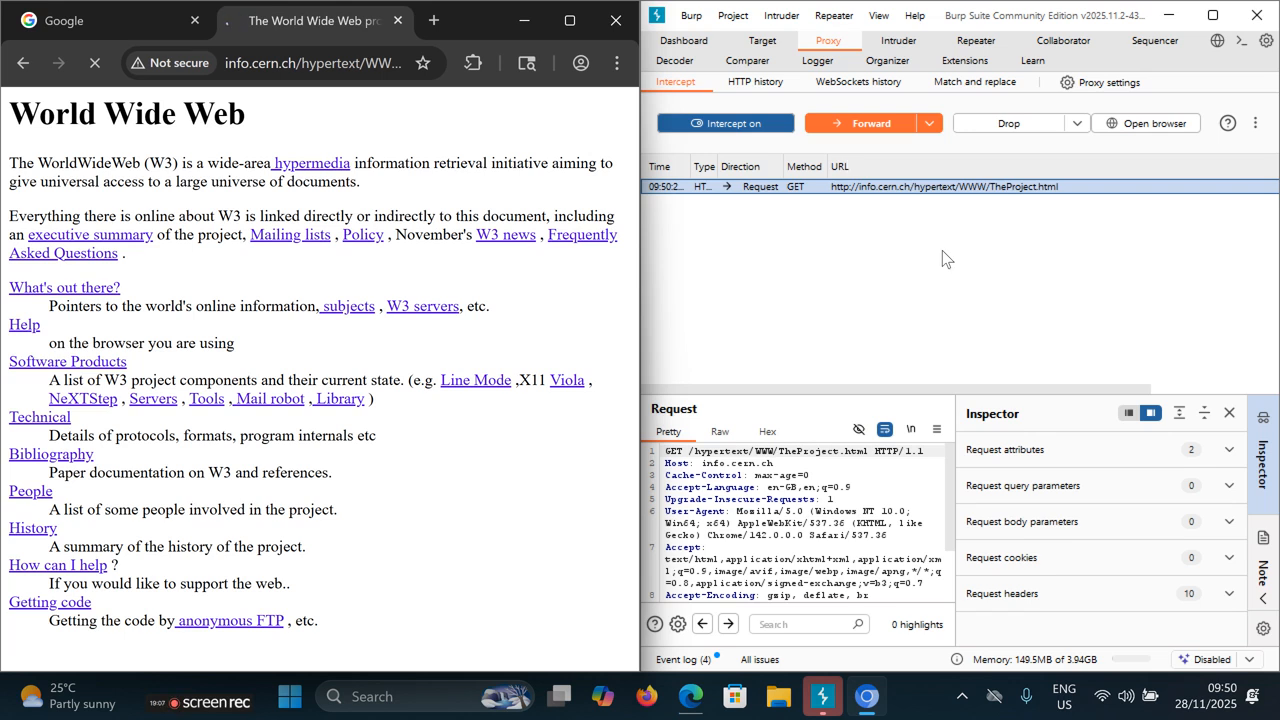
Step: Forward the intercepted info.cern.ch request, and reload the Google page to test whether the domain rule skips it
click(893, 125)
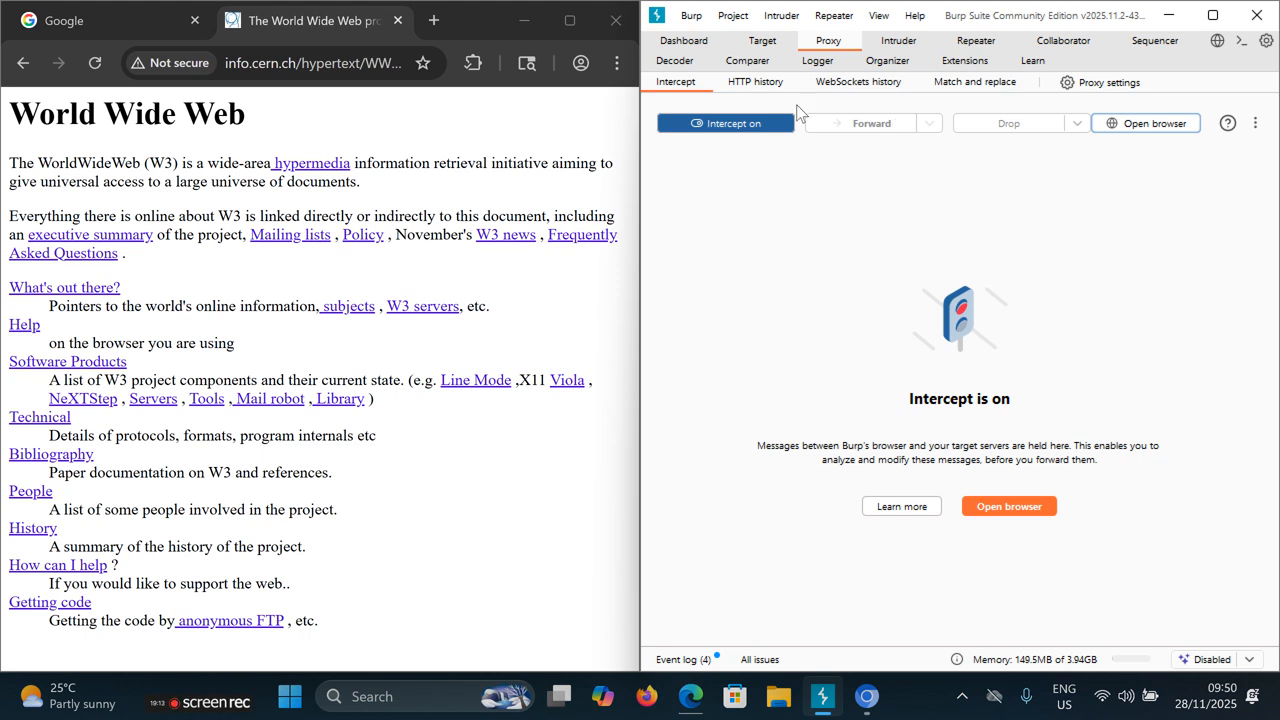
click(134, 34)
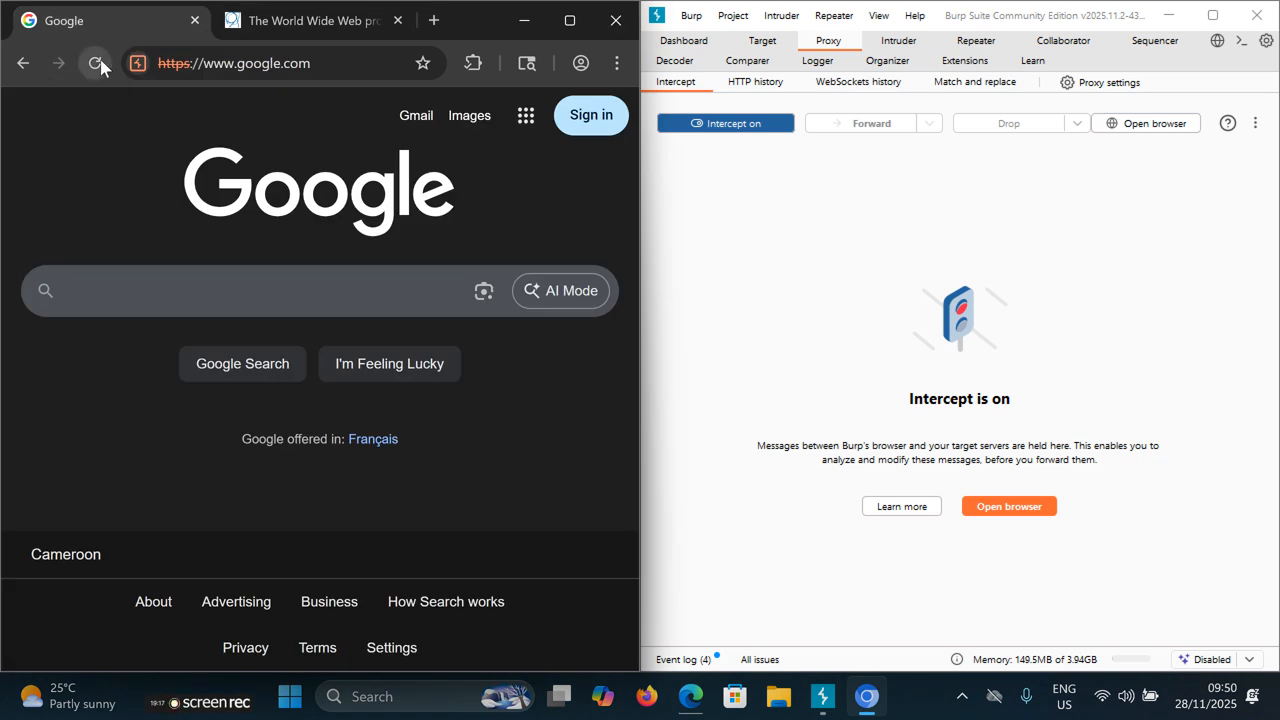
click(100, 60)
Step: Remove the request interception rule matching the domain name info.cern.ch from the proxy settings and close the settings
click(1100, 83)
click(575, 546)
click(575, 587)
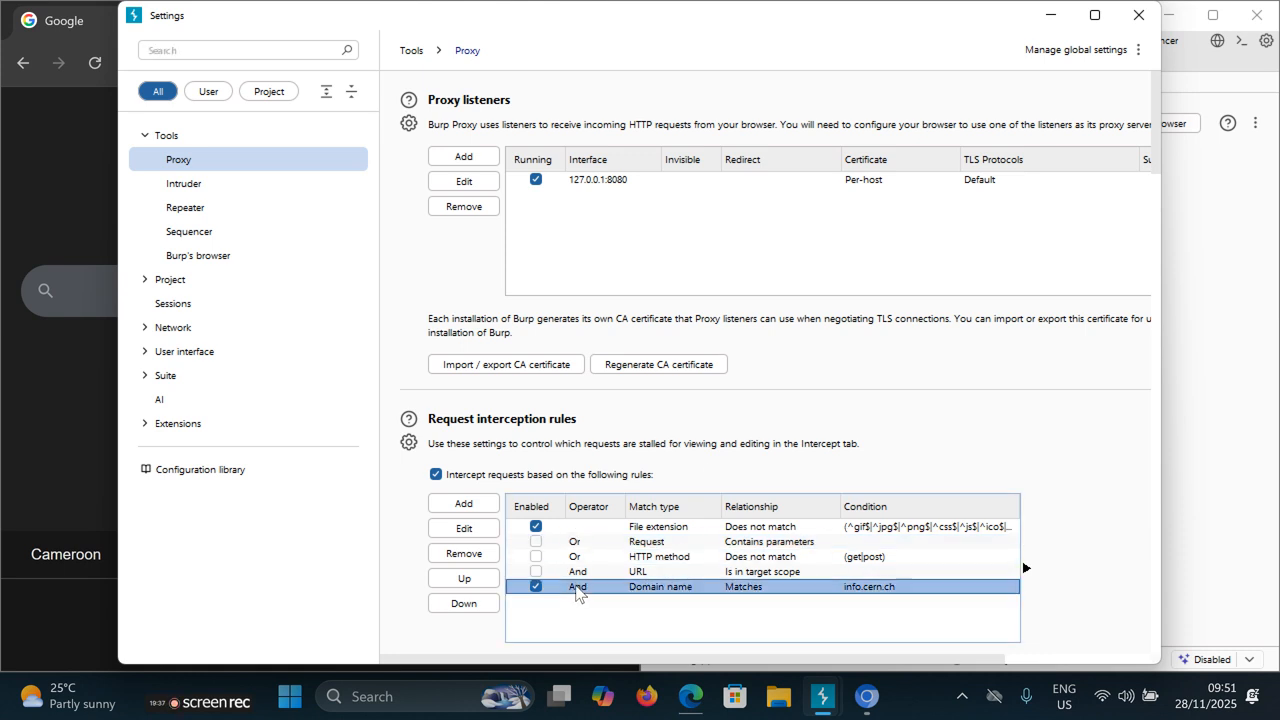
click(474, 556)
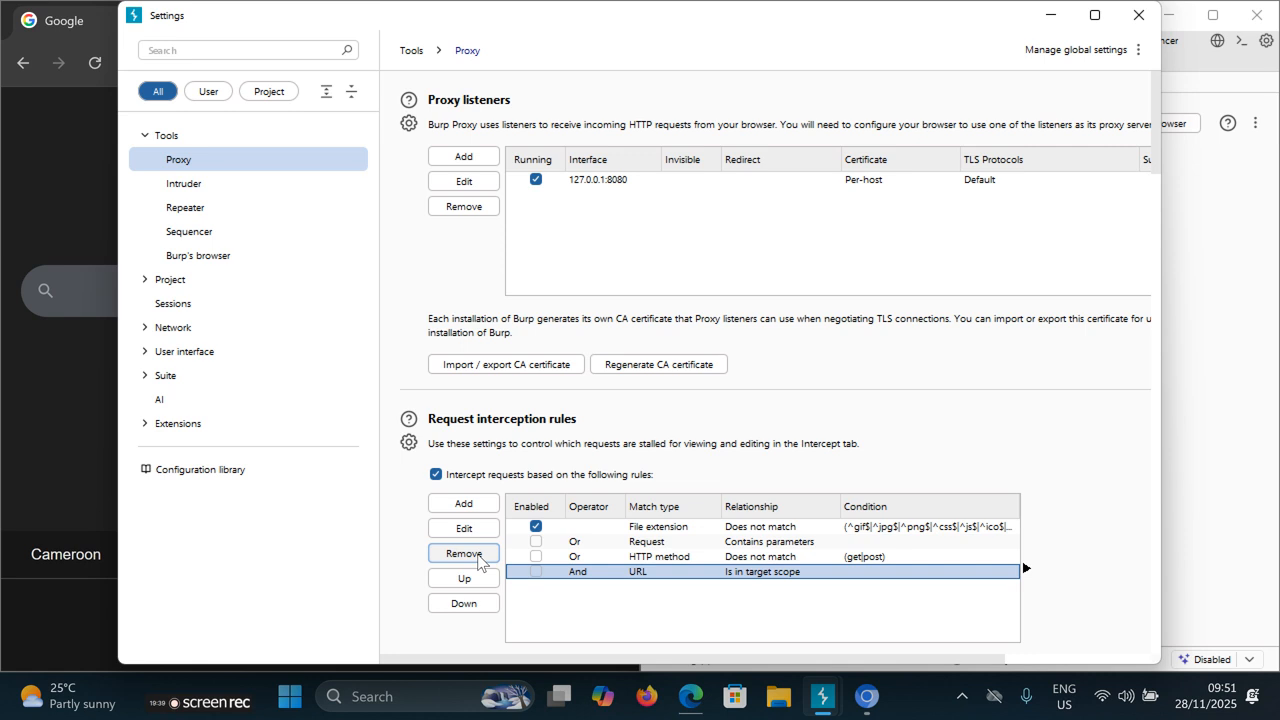
click(1137, 17)
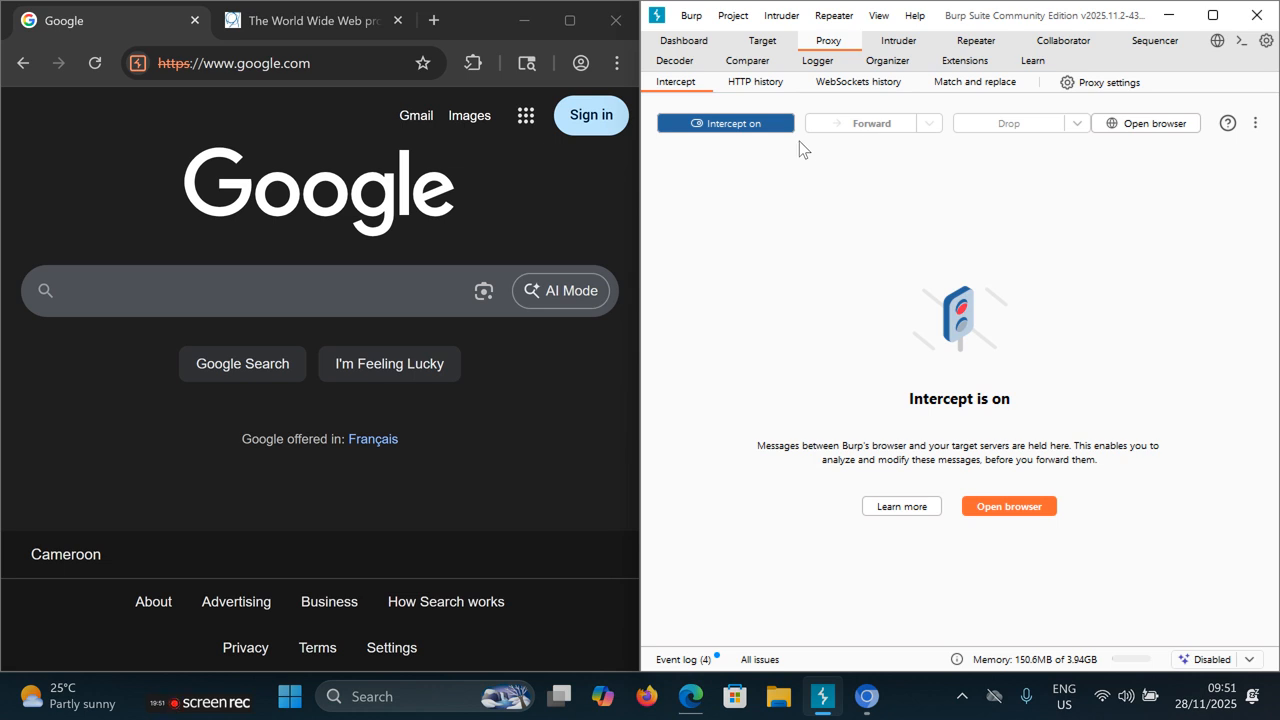
Step: Turn off Proxy interception and show the HTTP history
click(771, 84)
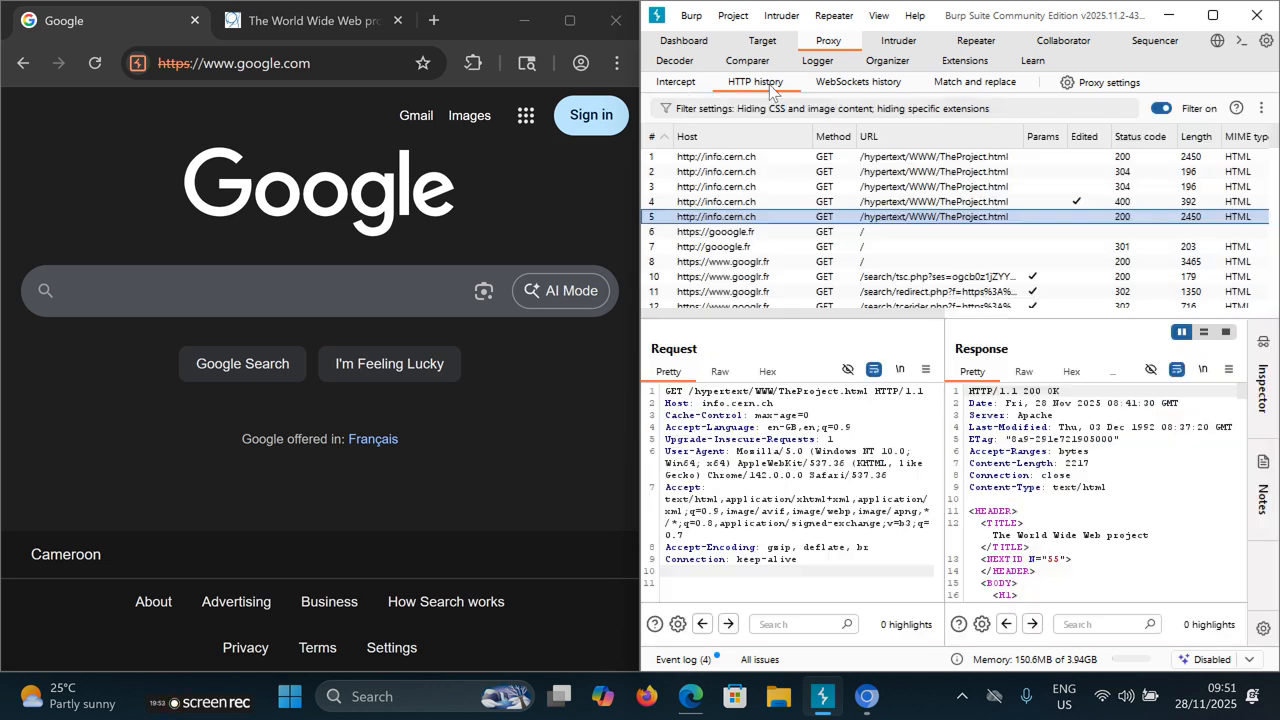
click(697, 84)
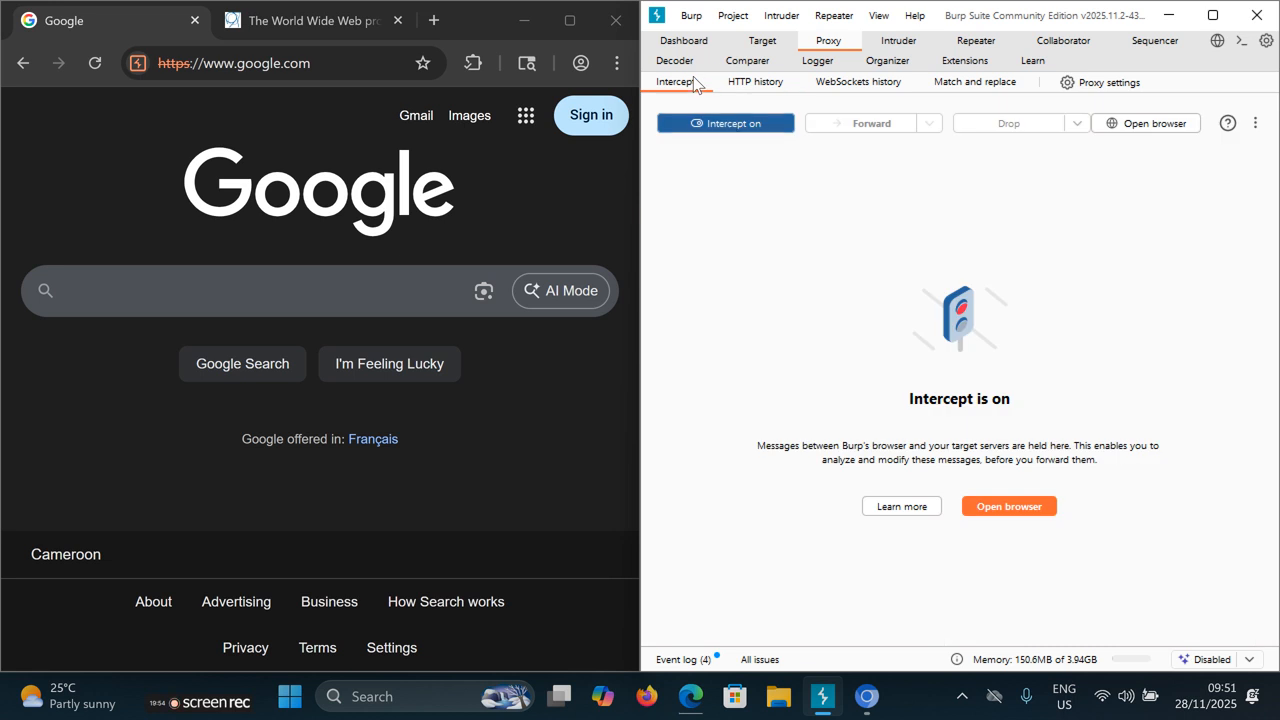
click(752, 128)
click(766, 84)
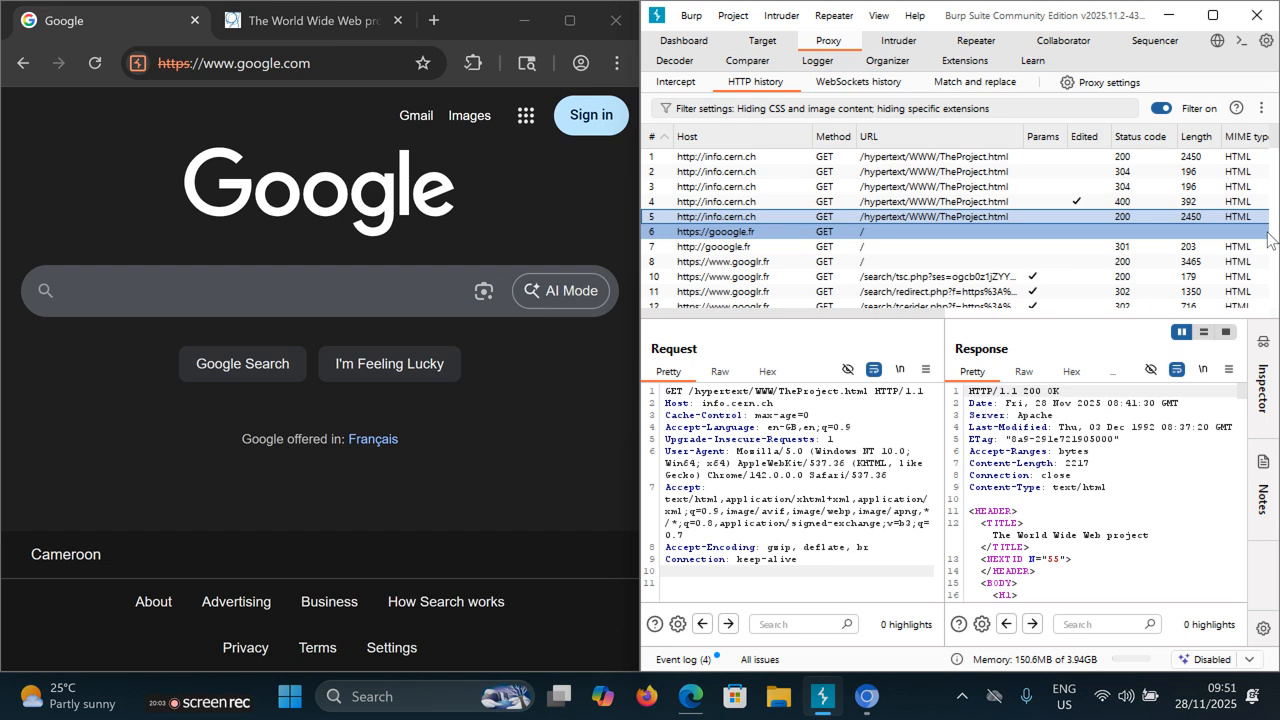
Step: Go through the HTTP history from entry 11 down to the latest entry, examining the recorded hosts and requests
click(1240, 291)
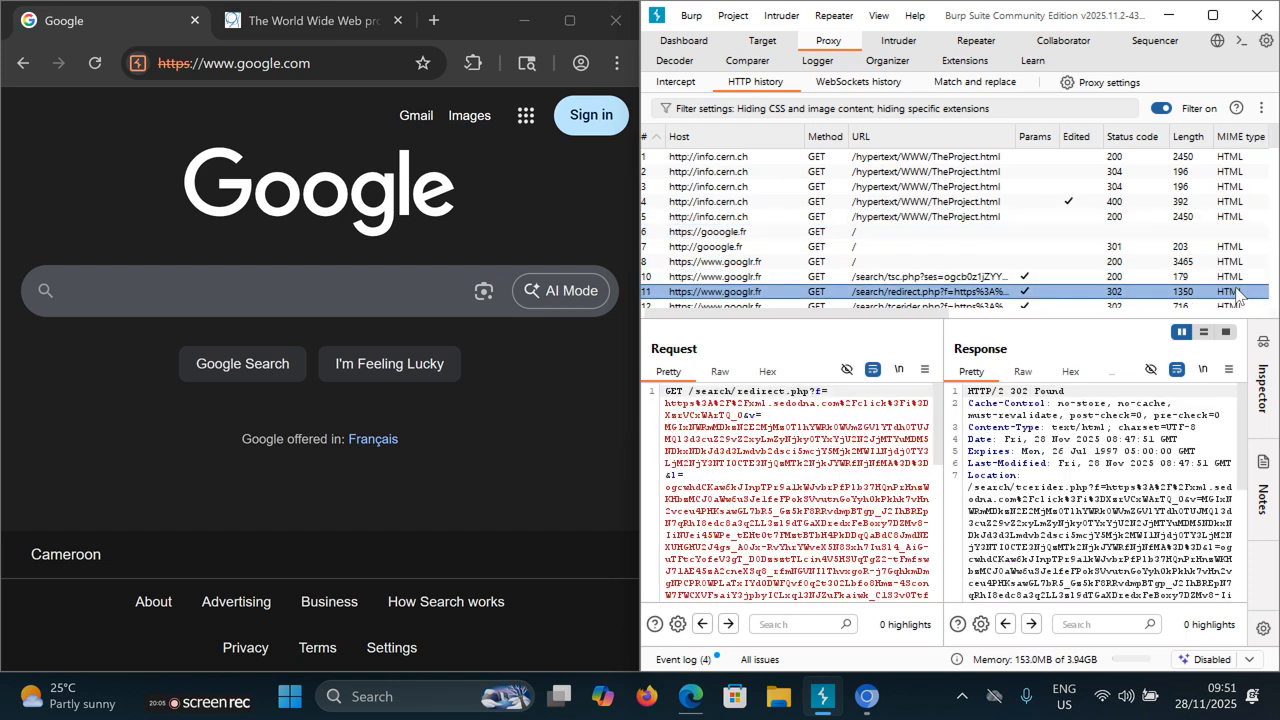
key(Down)
key(Down)
key(Down)
key(Down)
key(Down)
key(Down)
key(Down)
key(Down)
key(Down)
key(Down)
key(Down)
key(Down)
key(Down)
key(Down)
key(Down)
key(Down)
key(Down)
key(Down)
key(Down)
key(Down)
key(Down)
key(Down)
key(Down)
key(Down)
key(Down)
key(Down)
key(Down)
key(Down)
key(Down)
key(Down)
key(Down)
key(Down)
key(Down)
key(Down)
key(Down)
key(Down)
key(Down)
key(Down)
key(Down)
key(Down)
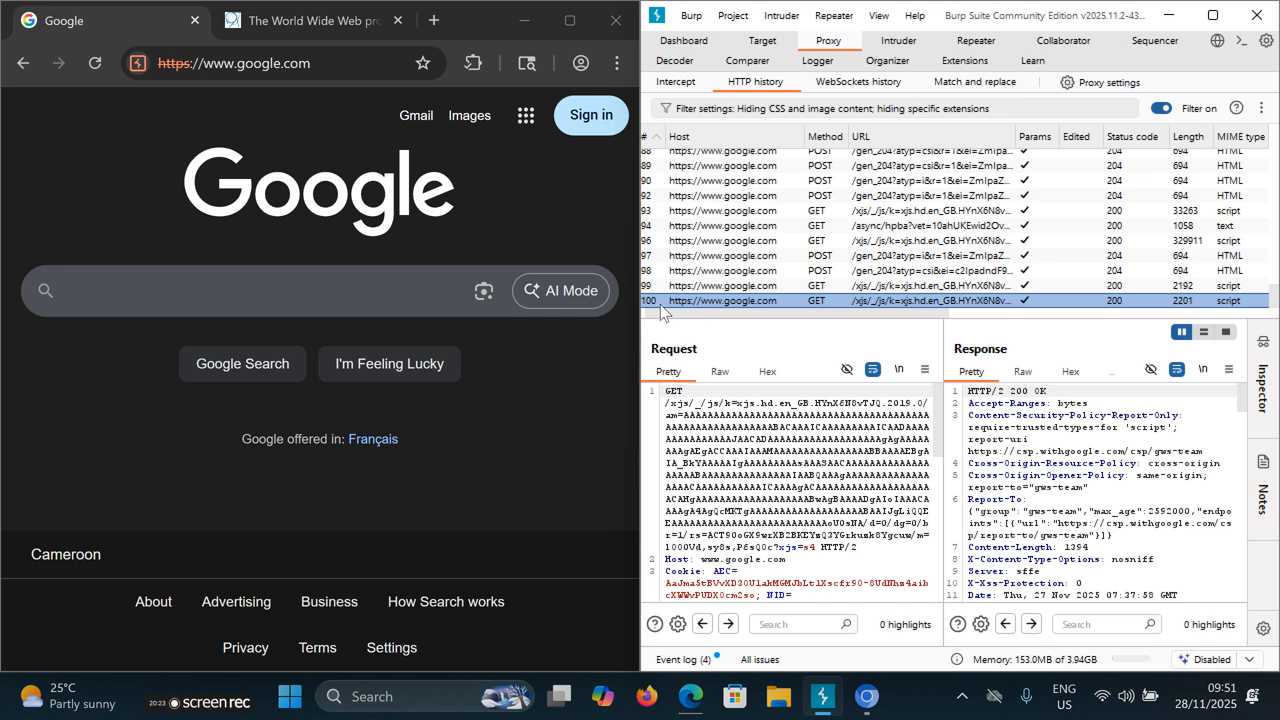
Step: Check that interception is off, reload the World Wide Web page twice, and view its newest entries in the HTTP history
click(683, 82)
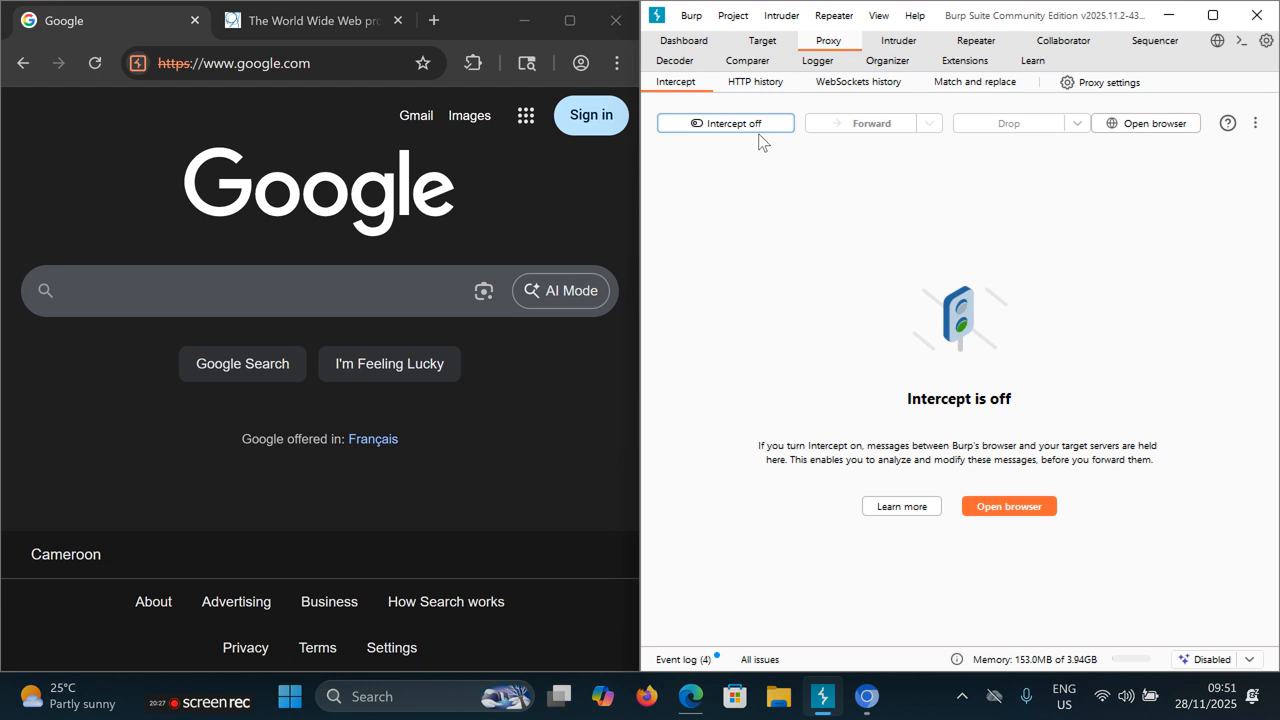
click(763, 86)
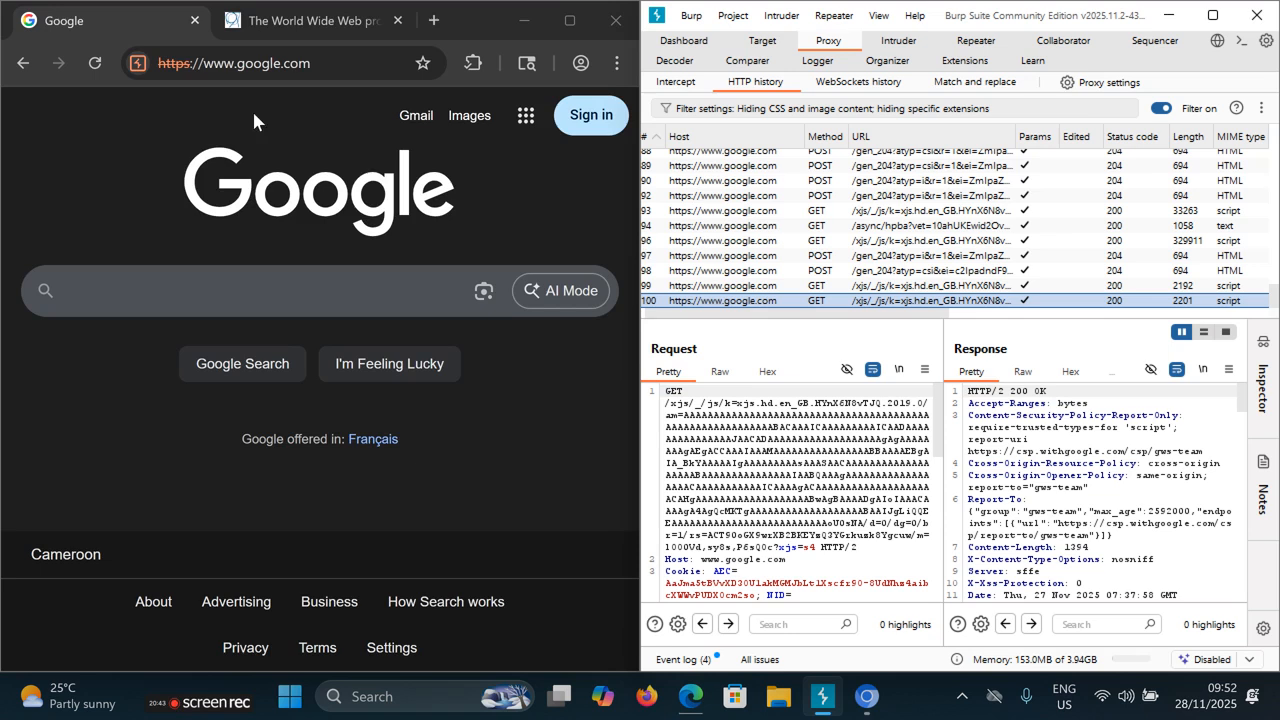
click(311, 23)
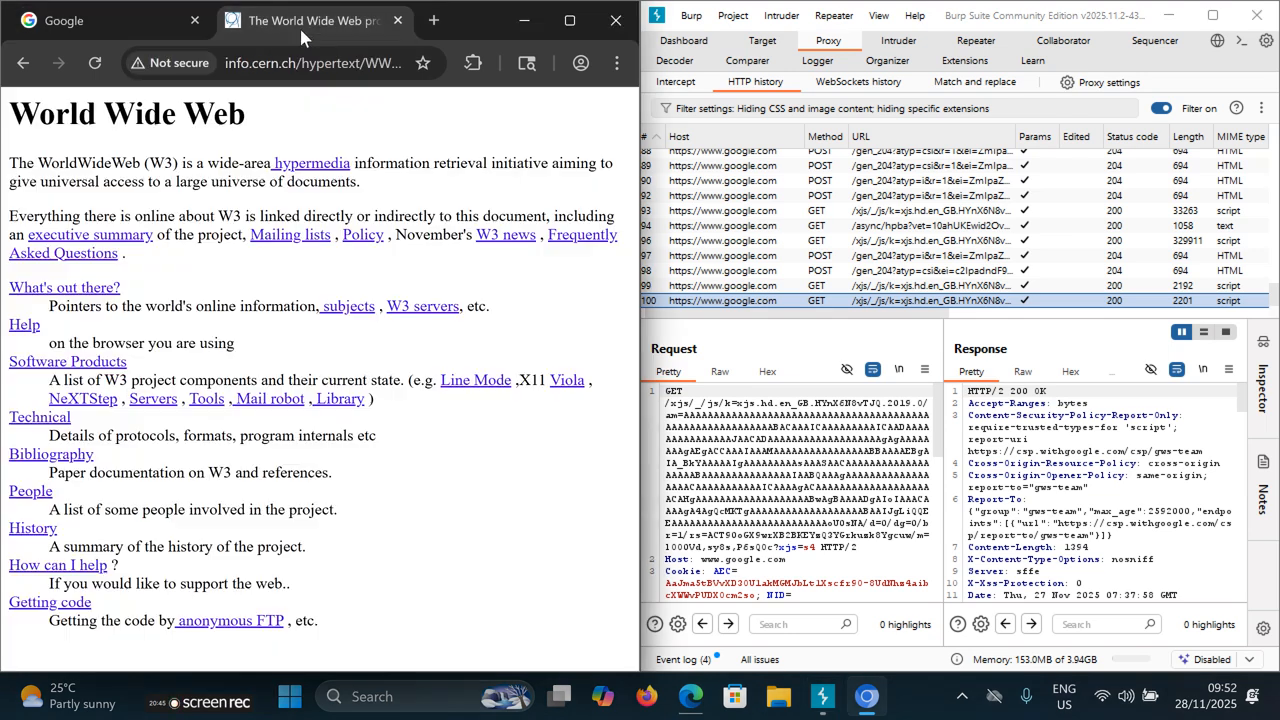
click(95, 64)
click(96, 64)
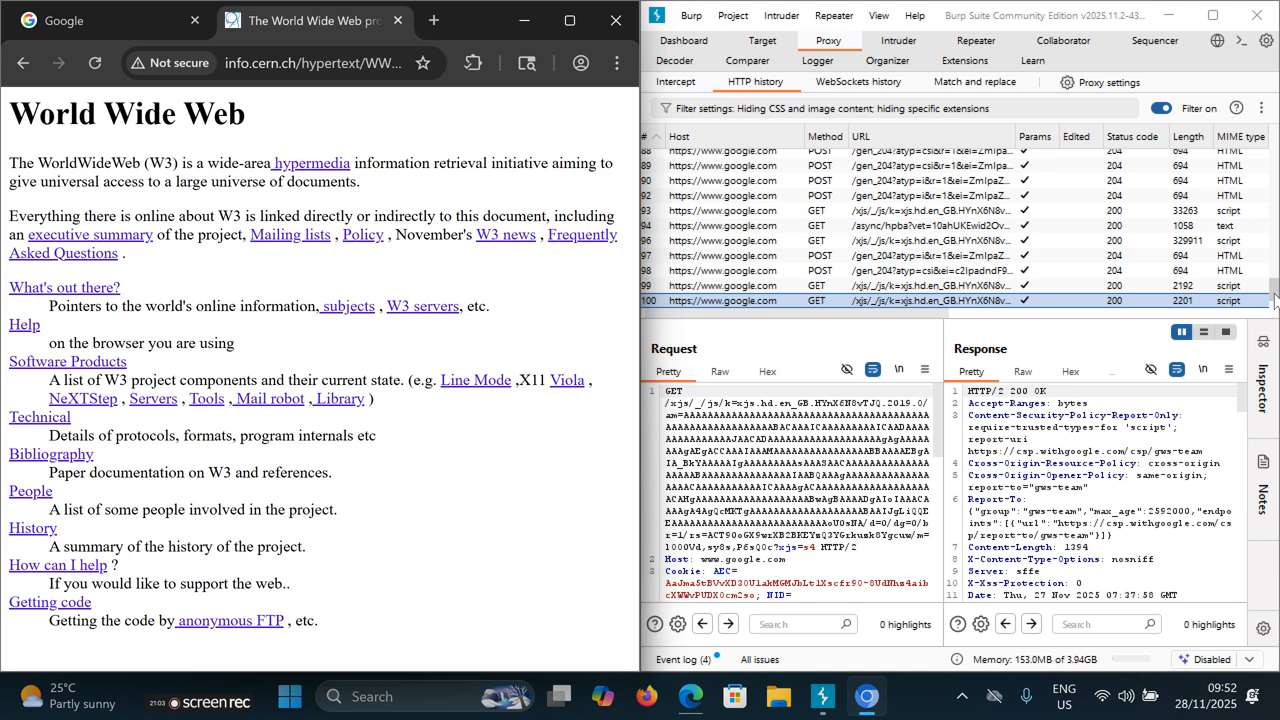
drag(1273, 303, 1277, 318)
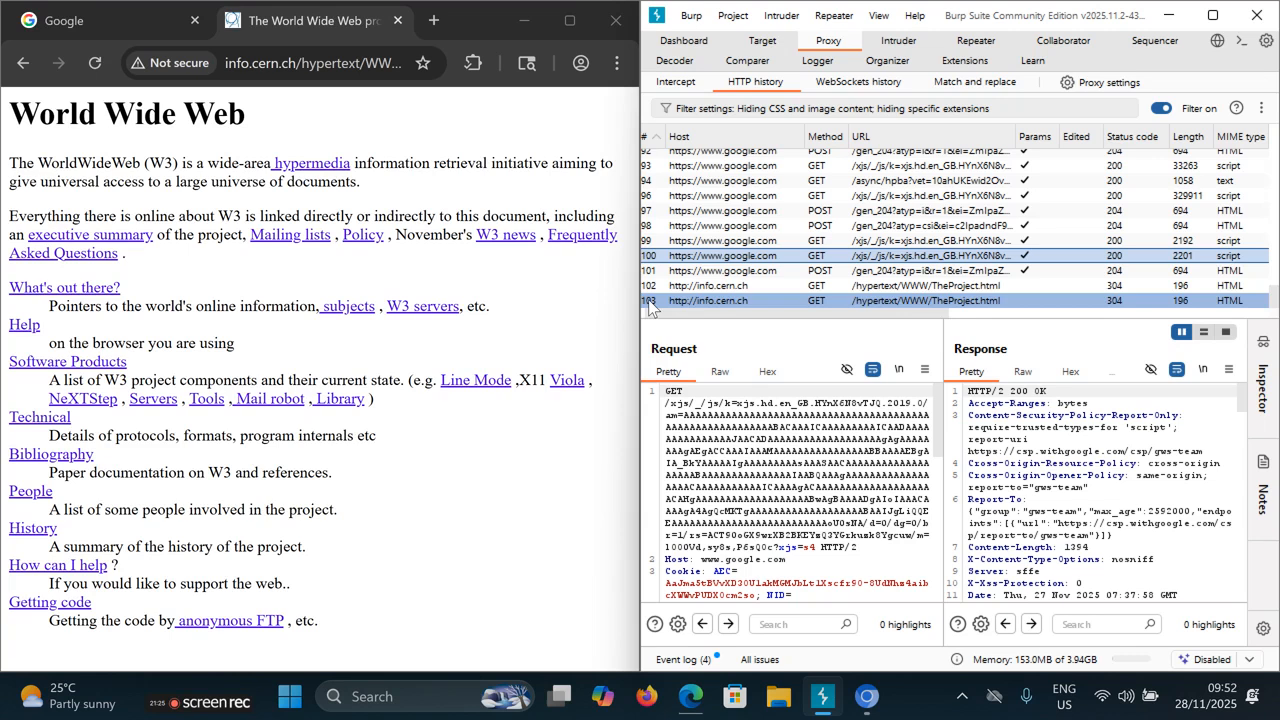
Step: Reload the Google page twice and examine the newly logged Google requests in the HTTP history
click(101, 30)
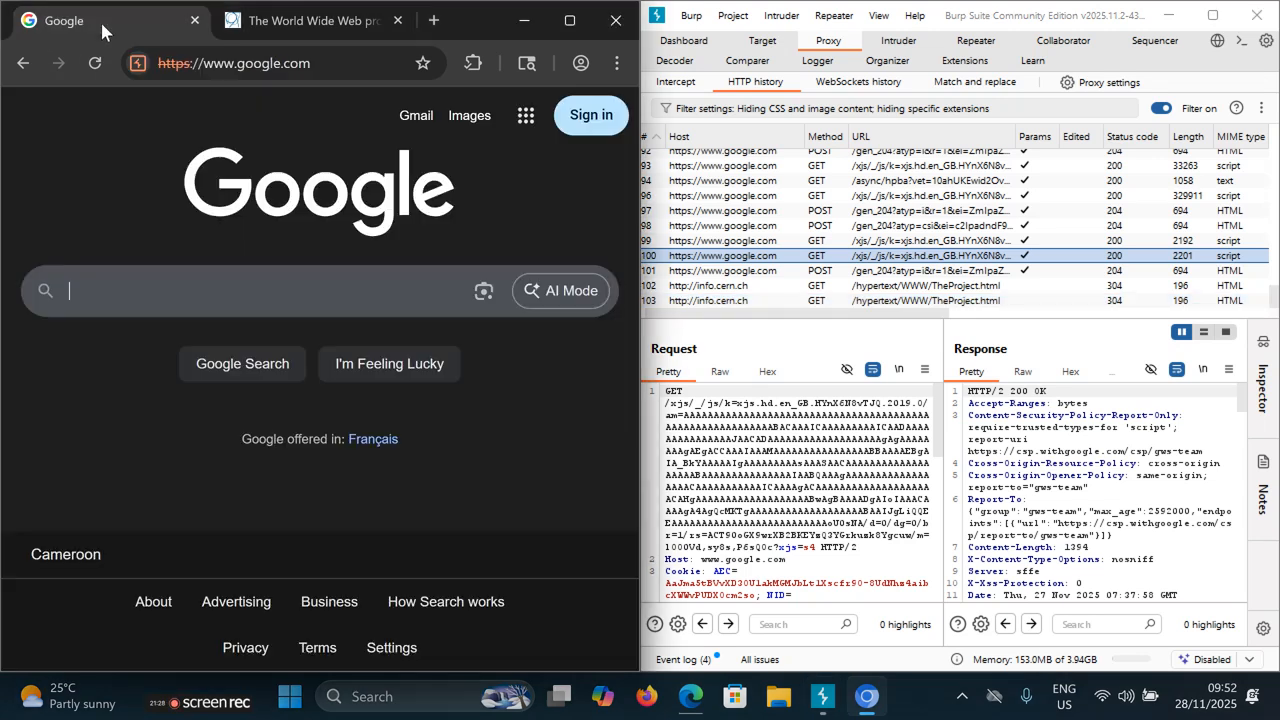
click(1276, 299)
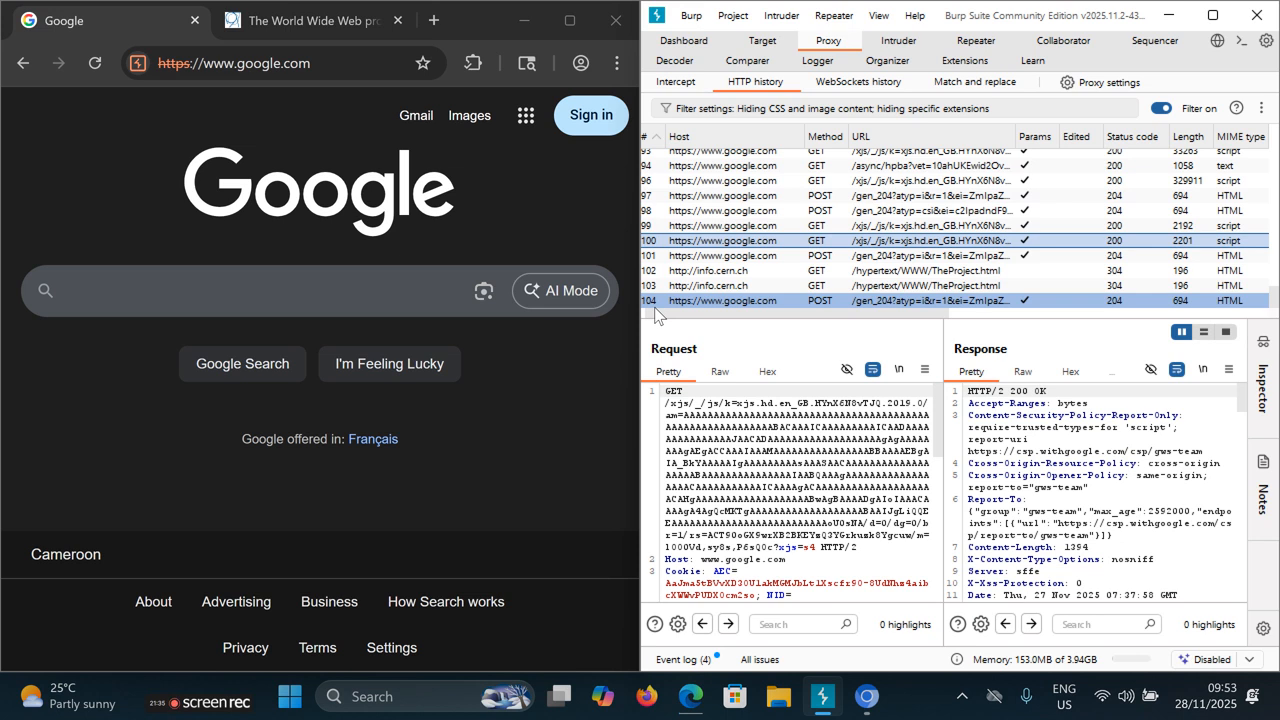
click(97, 70)
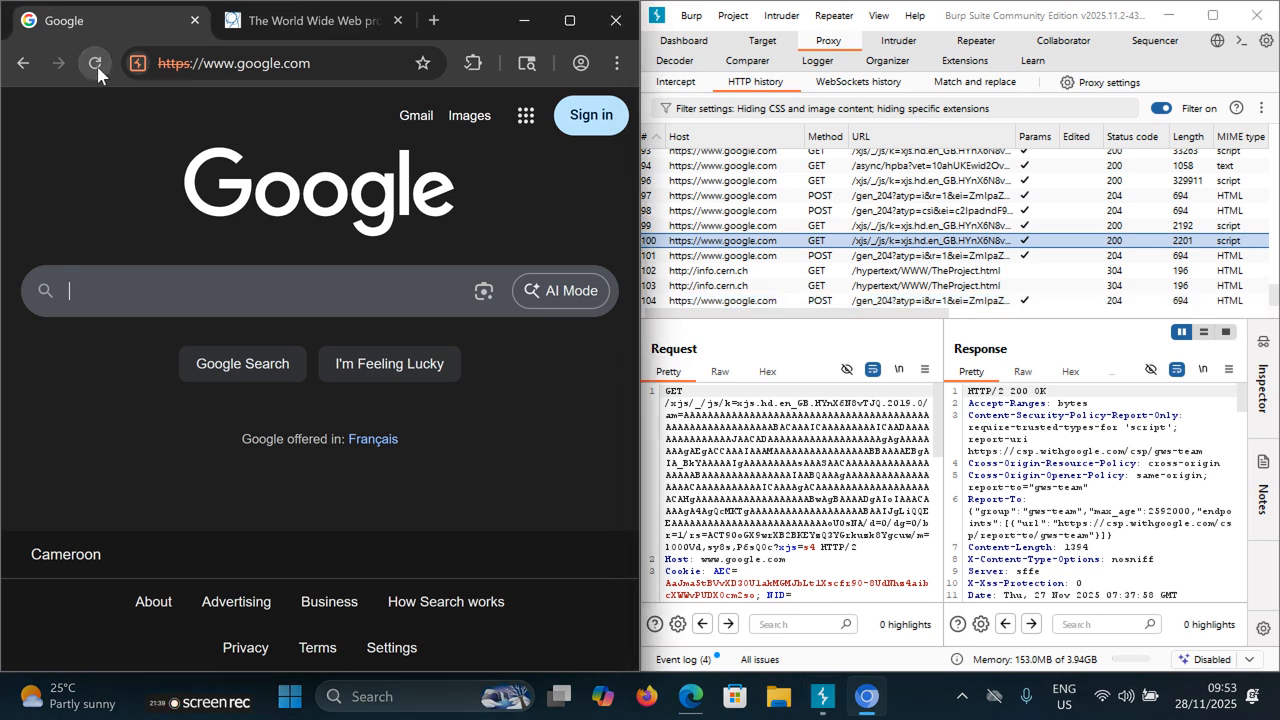
click(97, 70)
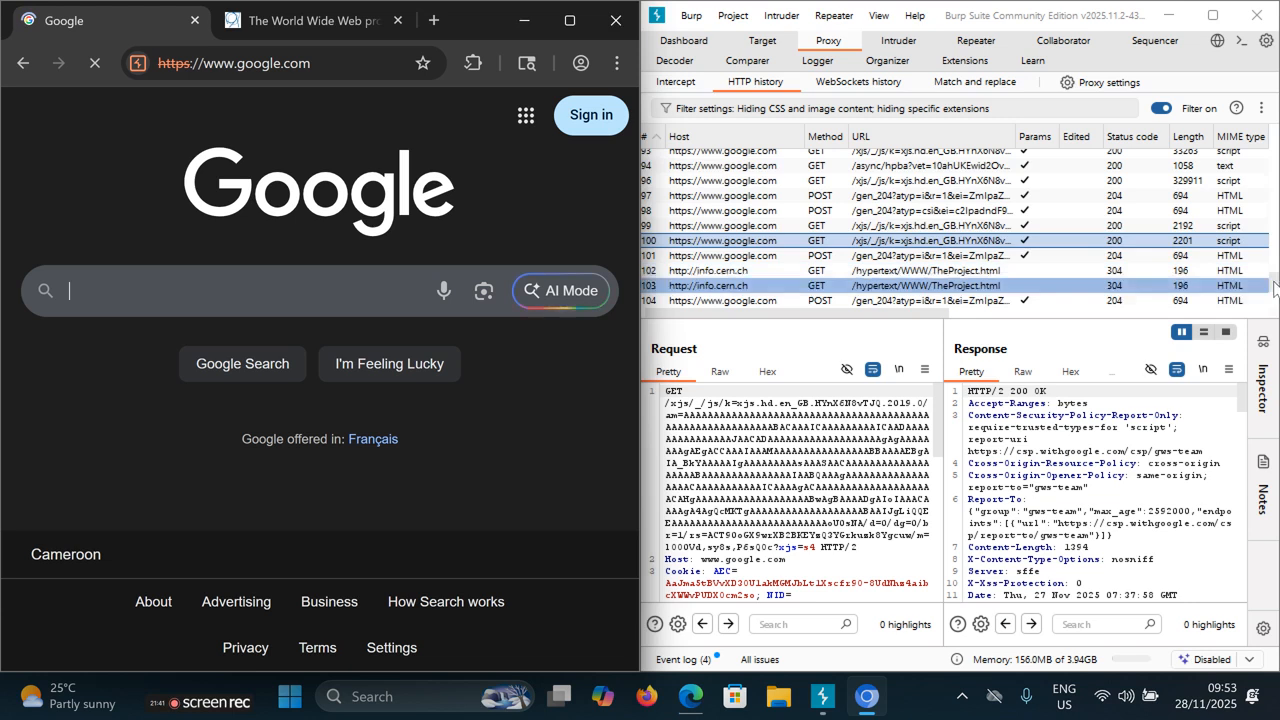
drag(1274, 284, 1274, 299)
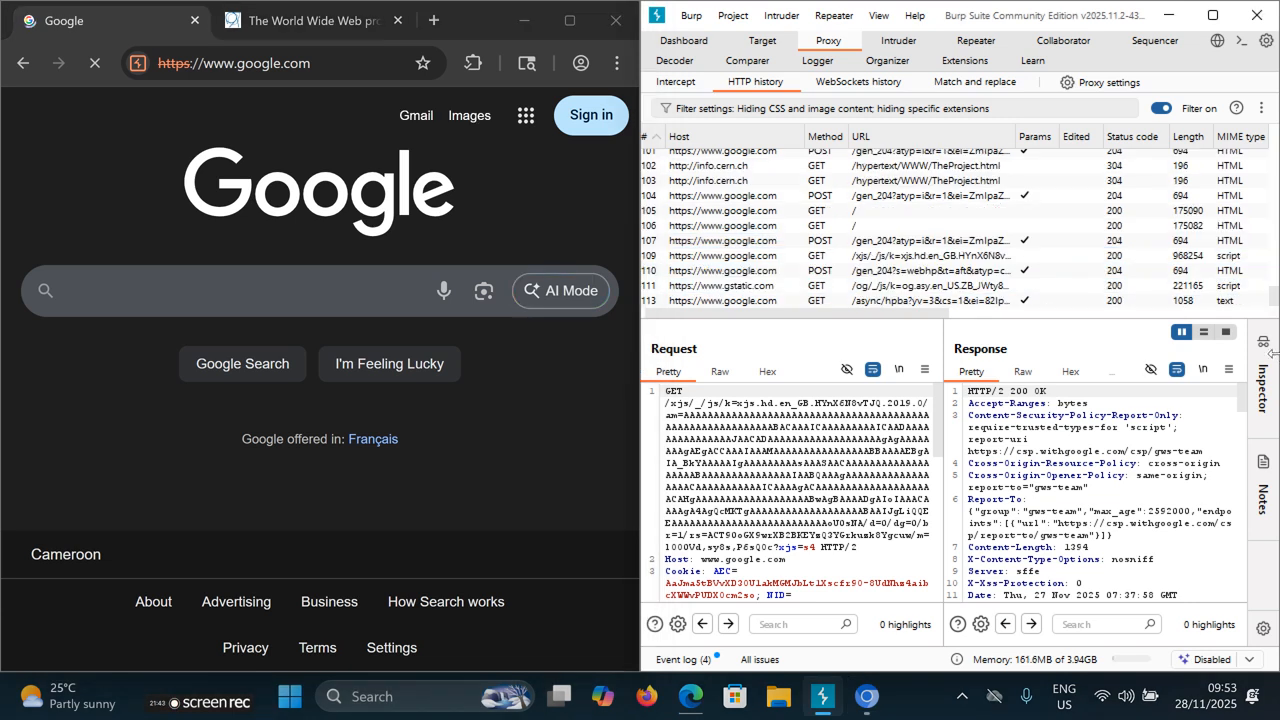
click(918, 243)
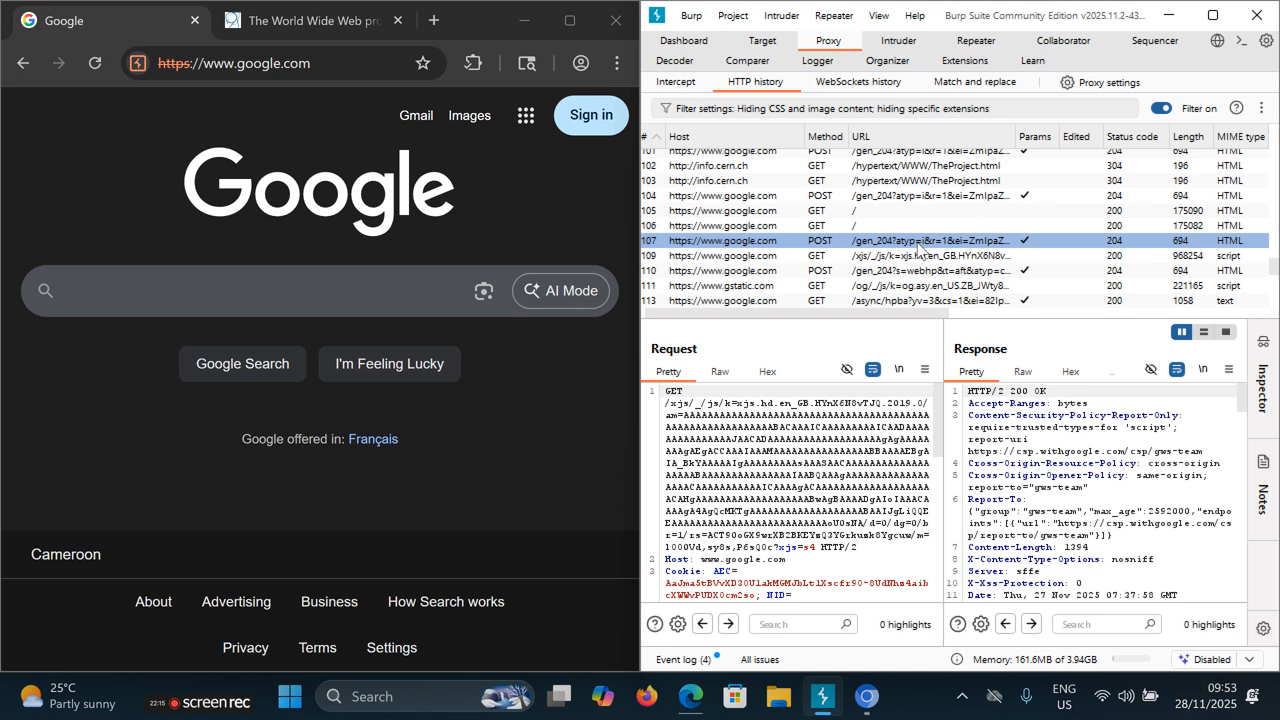
mouse_move(199, 708)
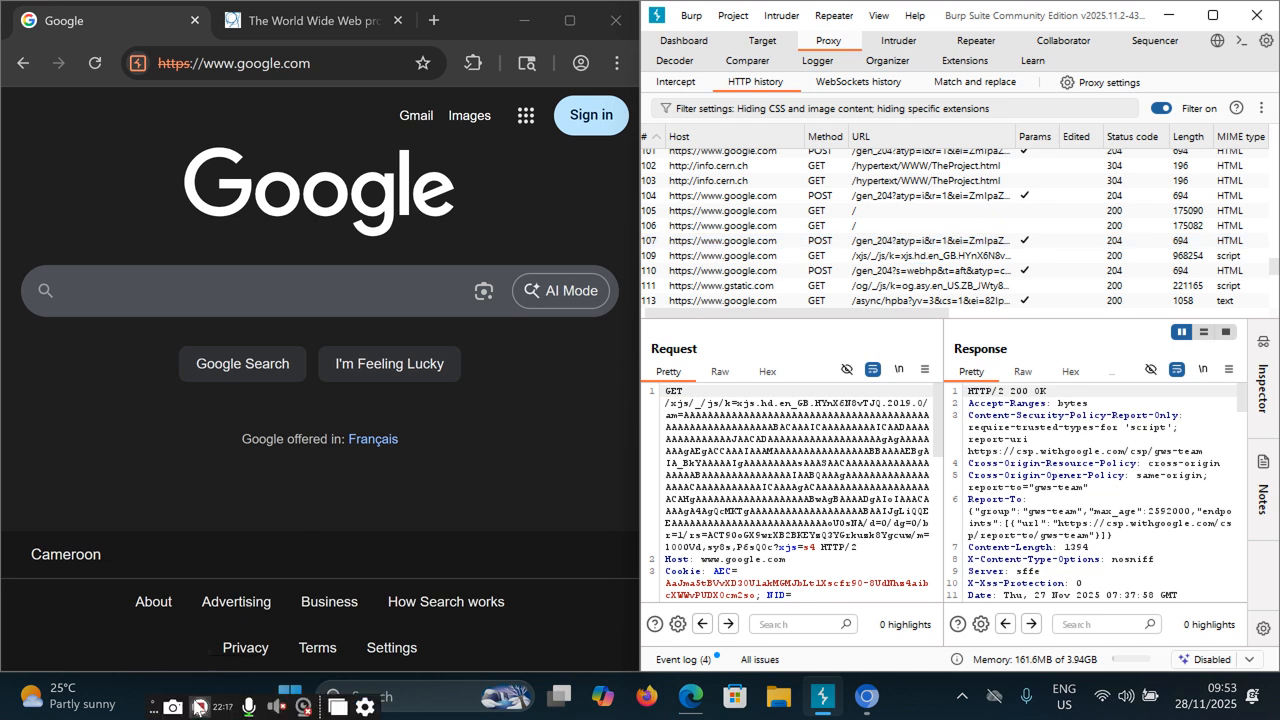